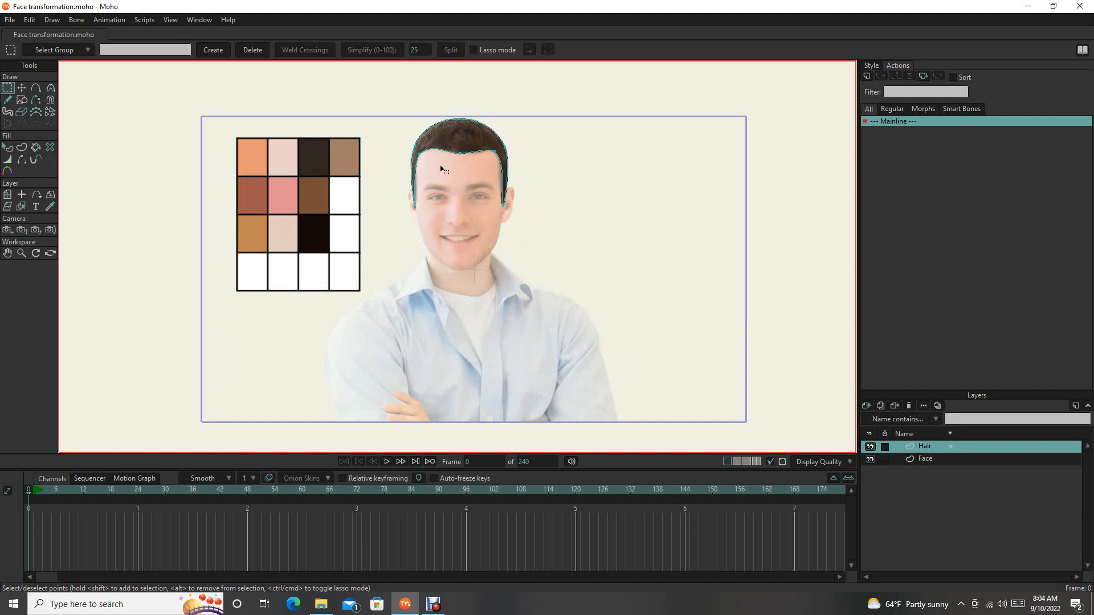
left_click(170, 20)
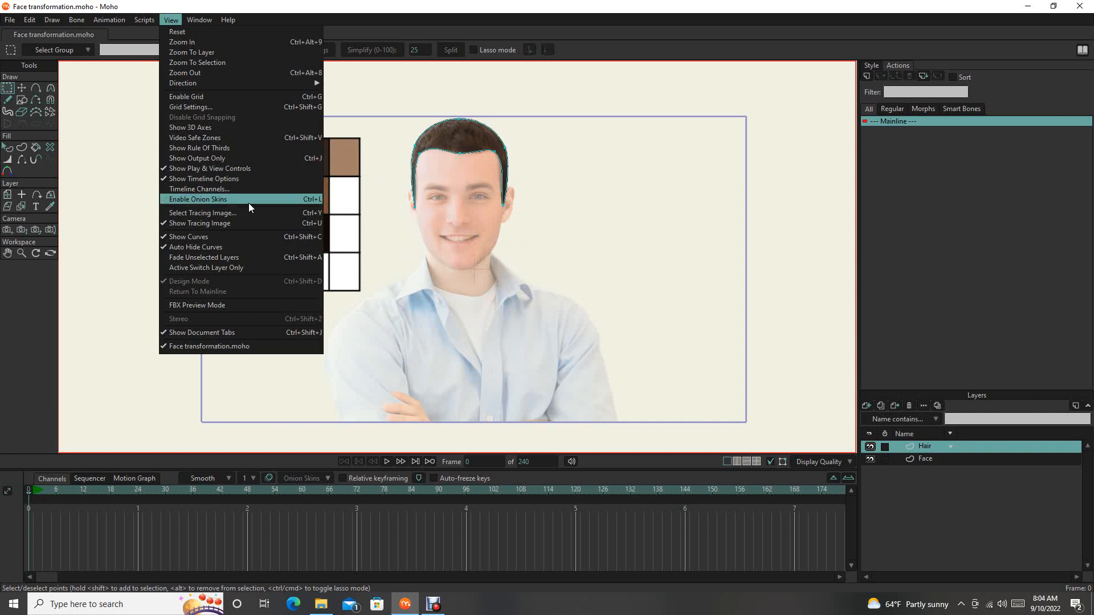
left_click(194, 224)
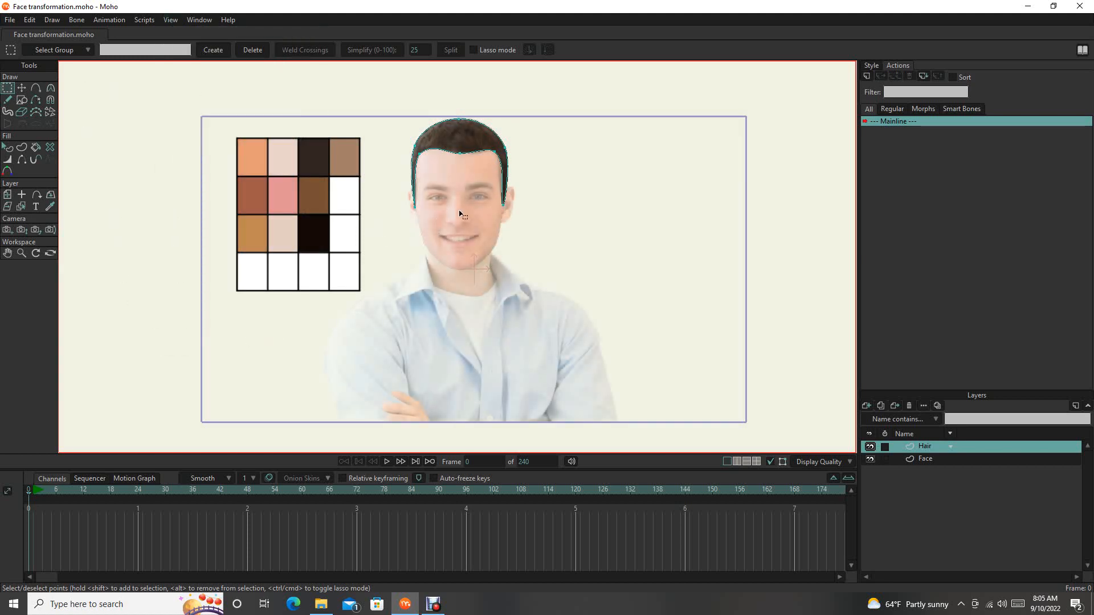
Add a vector layer named Mask above the Hair layer.
scroll(457, 217, "up", 3)
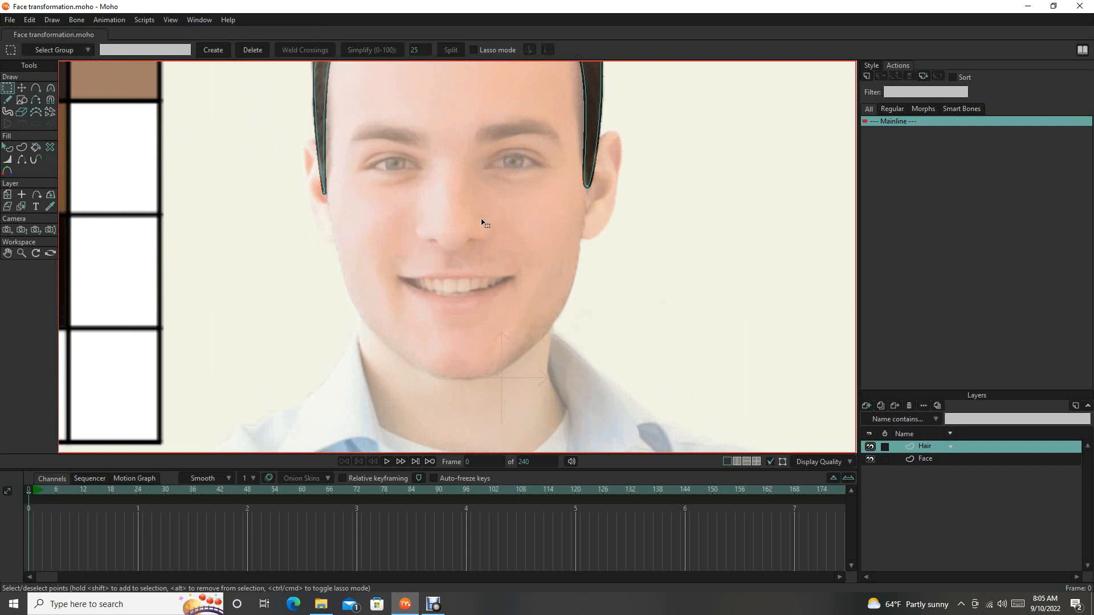
scroll(464, 225, "up", 4)
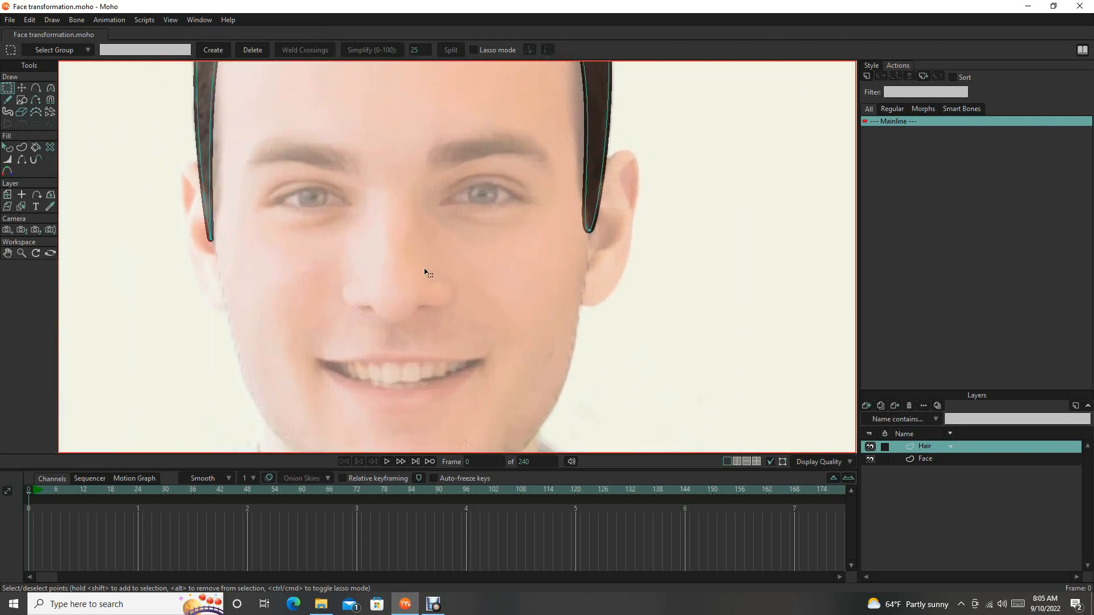
left_click_drag(425, 270, 419, 280)
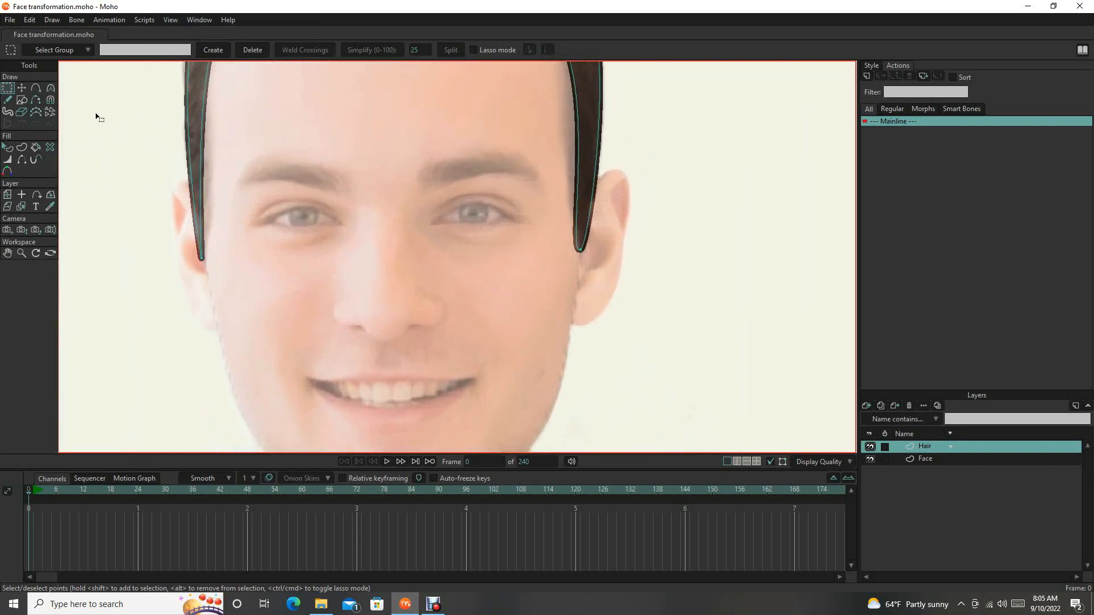
left_click(36, 89)
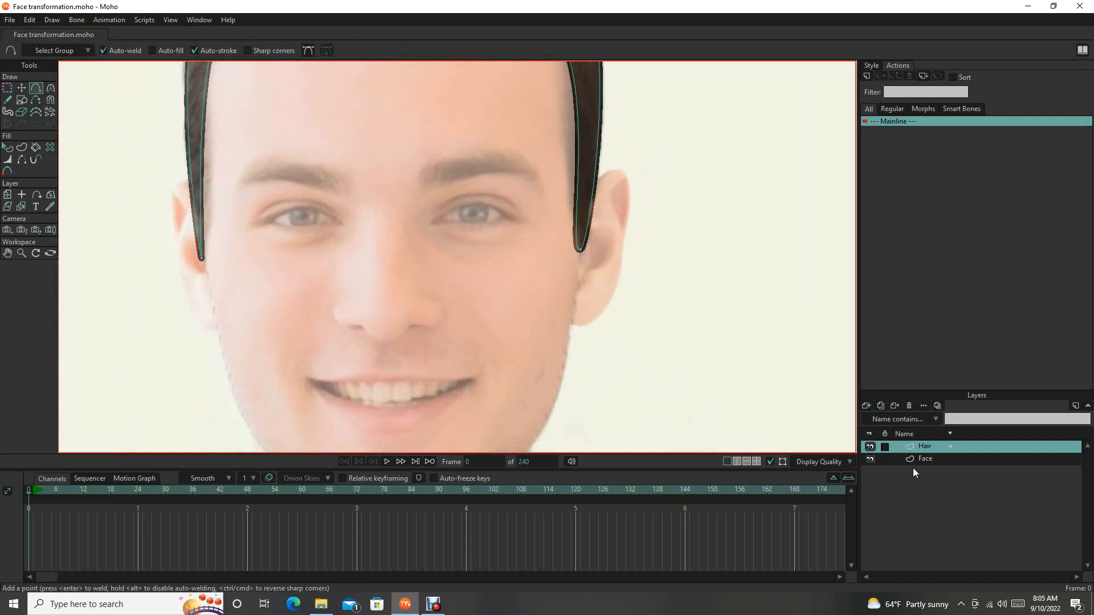
left_click(867, 405)
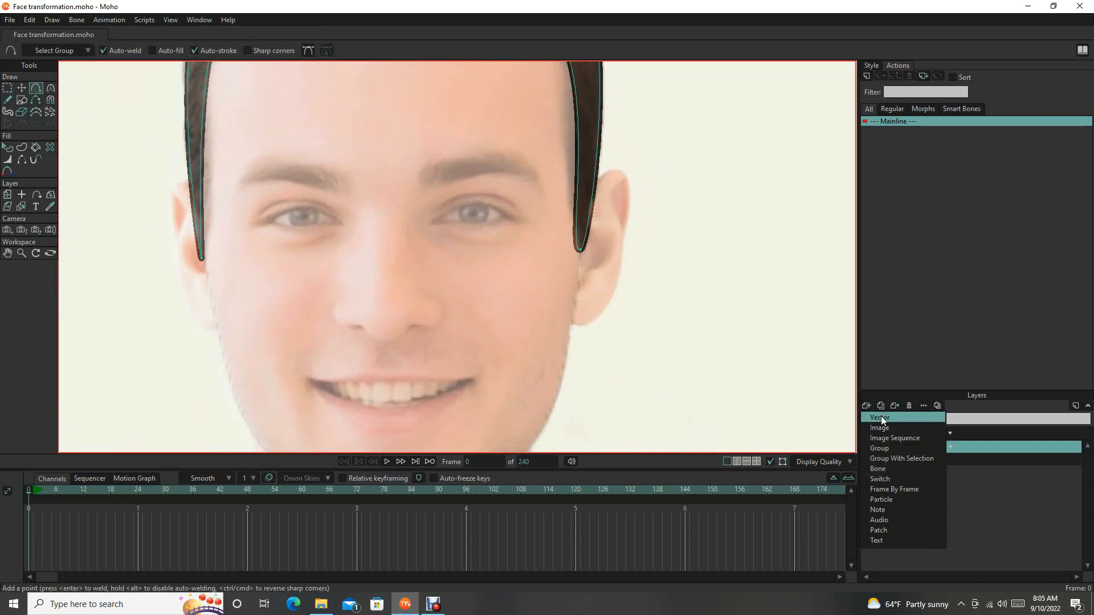
left_click(881, 417)
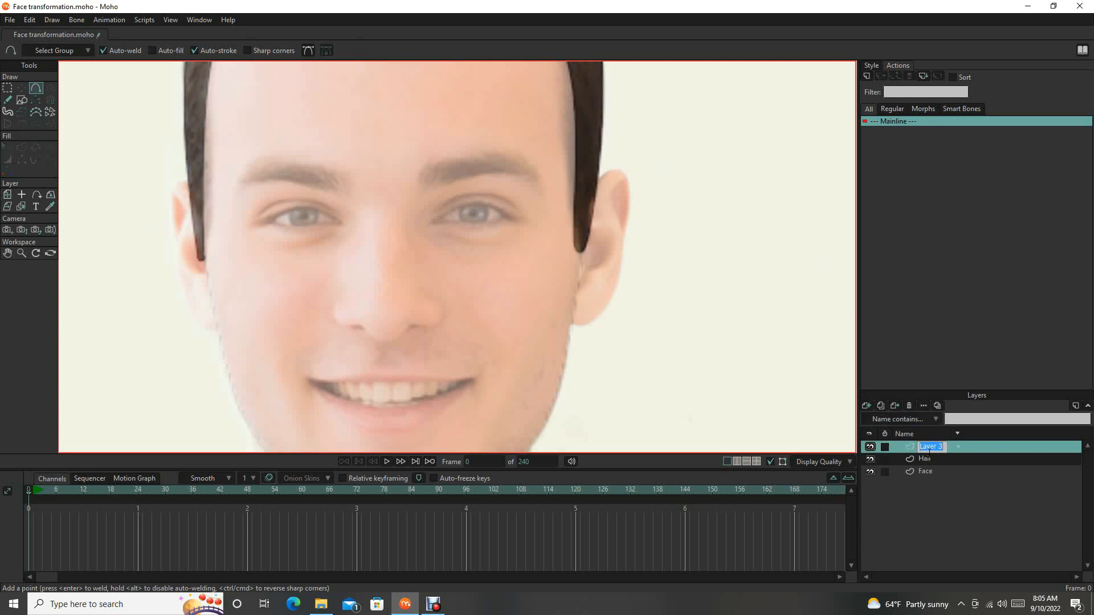
type("Mask")
key("Return")
Trace the eye on the portrait's left side with a closed four-point curve through both corners and both lids.
scroll(290, 222, "up", 3)
scroll(295, 221, "up", 2)
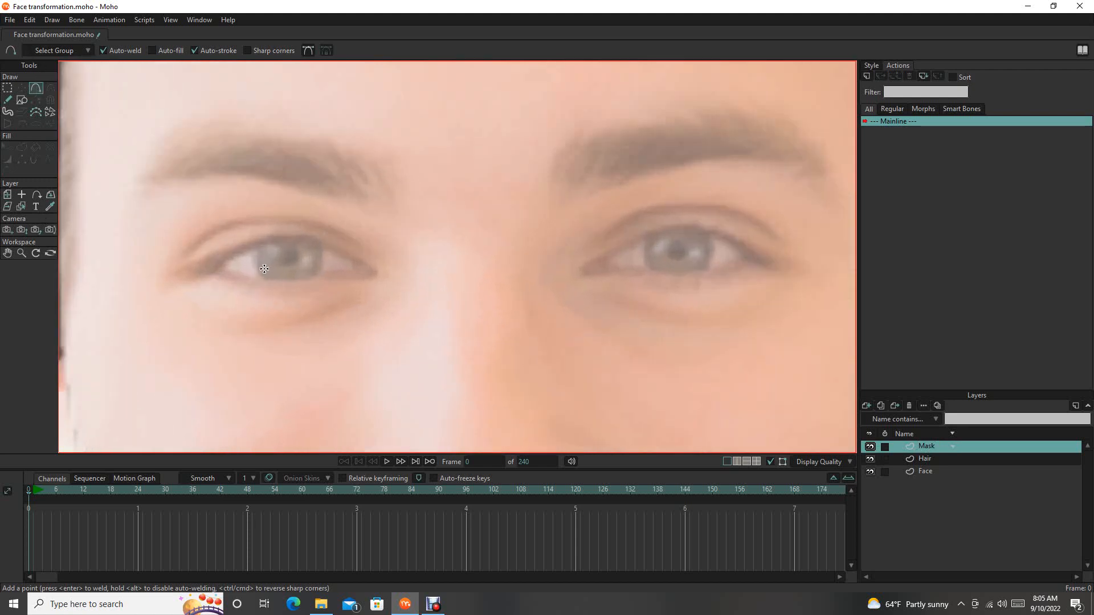
left_click(207, 267)
left_click(288, 239)
left_click(372, 273)
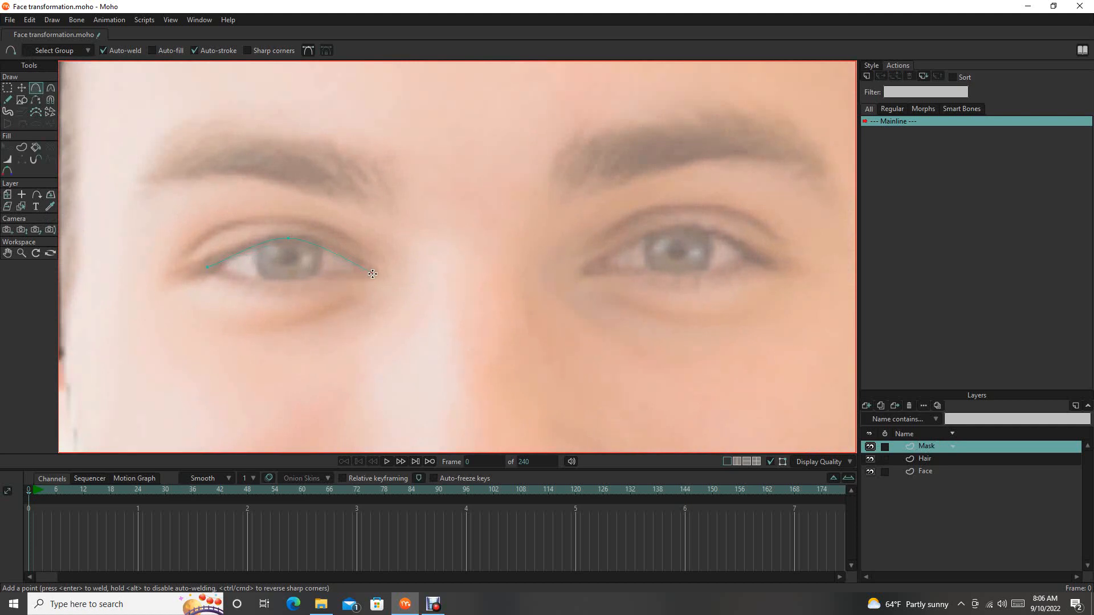
left_click(284, 281)
left_click(207, 267)
left_click(268, 278)
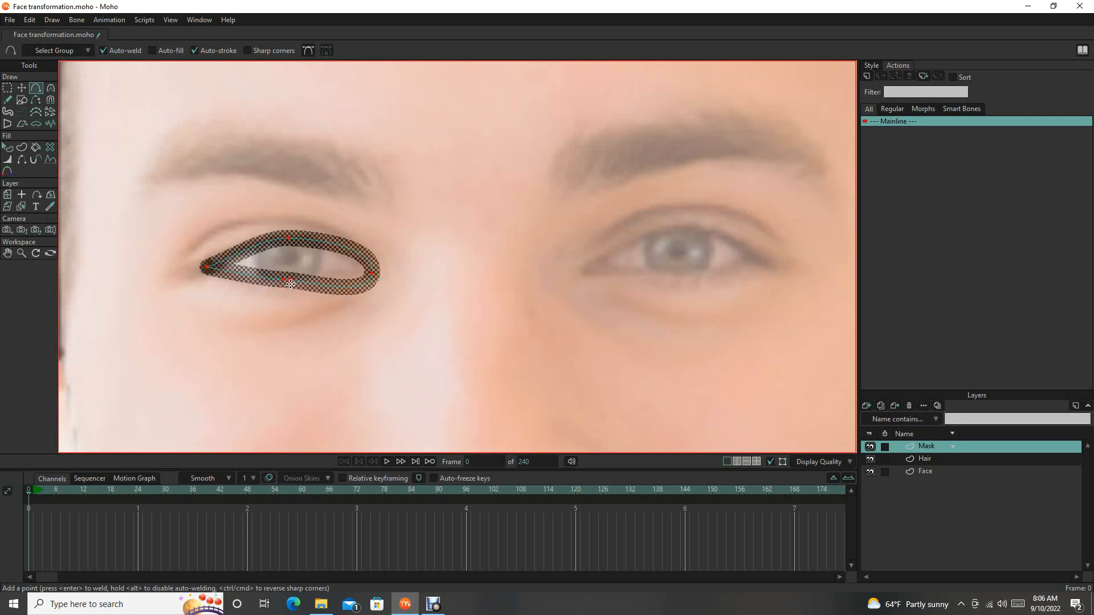
Adjust the curvature at the traced eye's inner corner and upper lid so the outline follows the almond shape.
key("c")
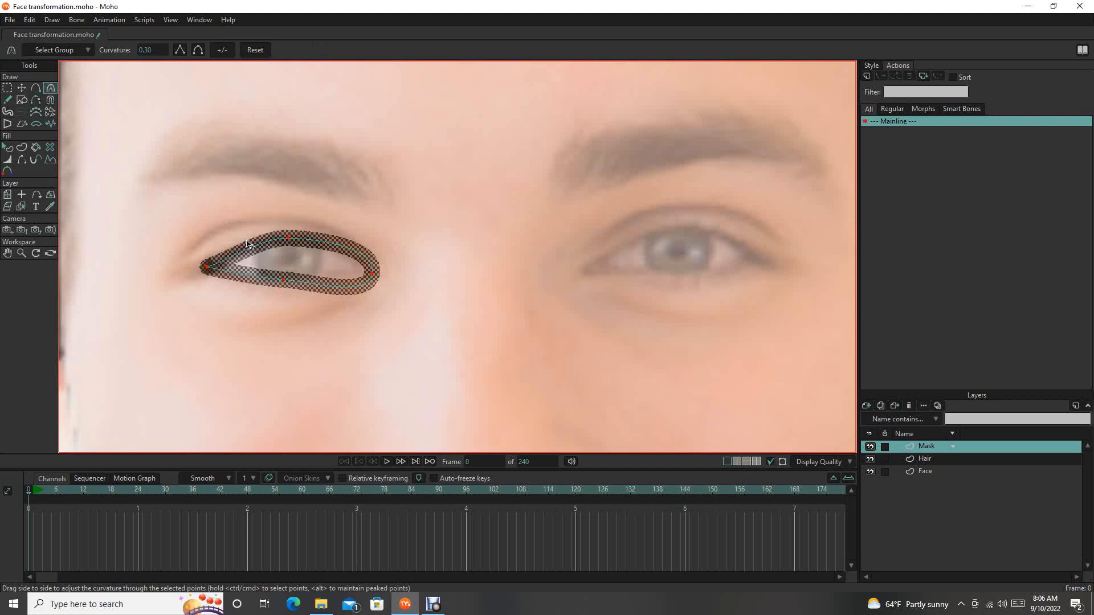
left_click(371, 274)
left_click_drag(367, 300, 340, 296)
left_click_drag(392, 259, 370, 278)
left_click(287, 238)
left_click_drag(261, 238, 222, 254)
Create a shape with both fill and stroke from all the points of the eye outline.
key("g")
left_click_drag(162, 192, 510, 375)
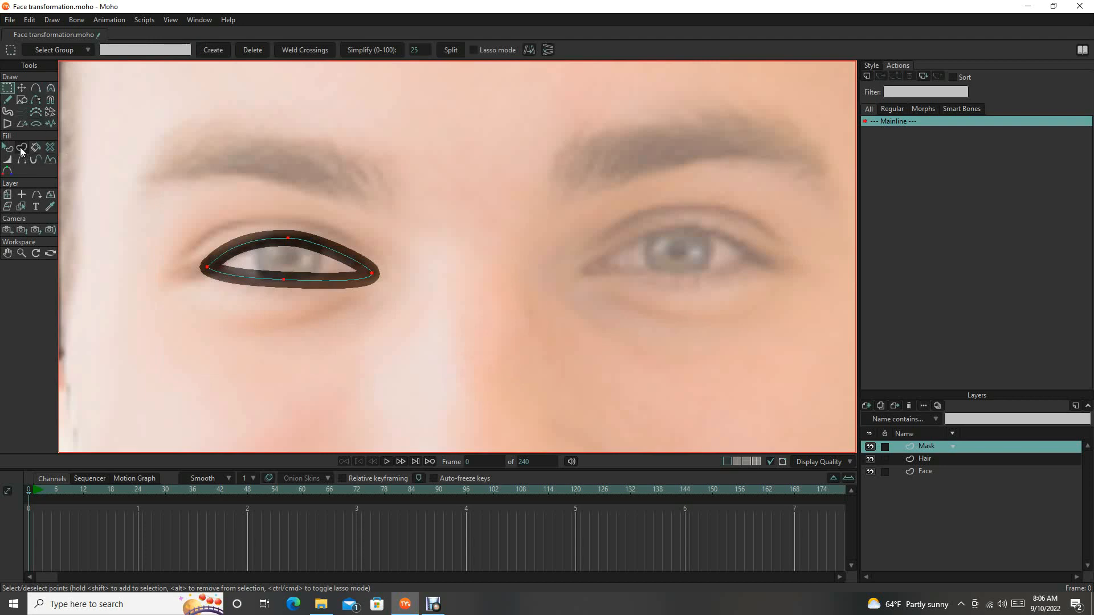
left_click(21, 148)
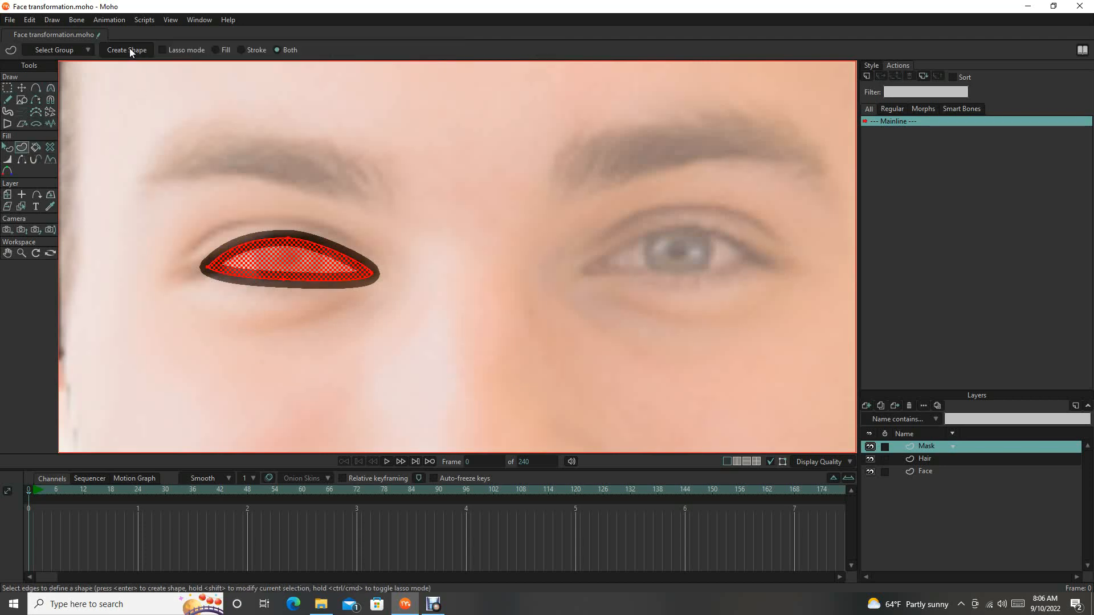
left_click(129, 50)
Hide the Mask layer's artwork and reshape the eye outline's upper lid with its curvature handles.
scroll(312, 281, "up", 3)
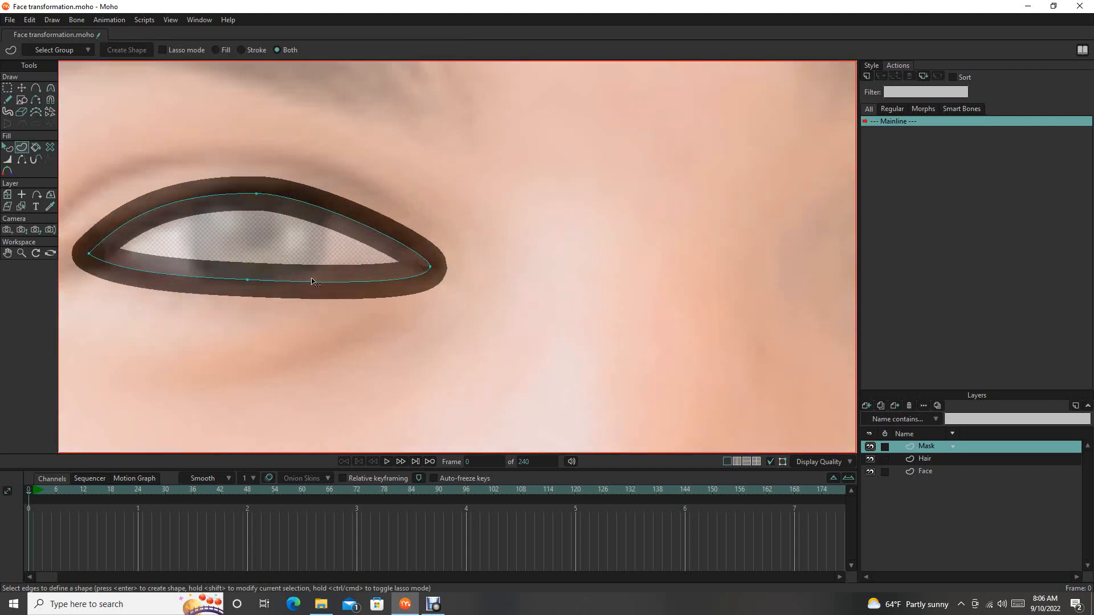
left_click_drag(312, 281, 431, 326)
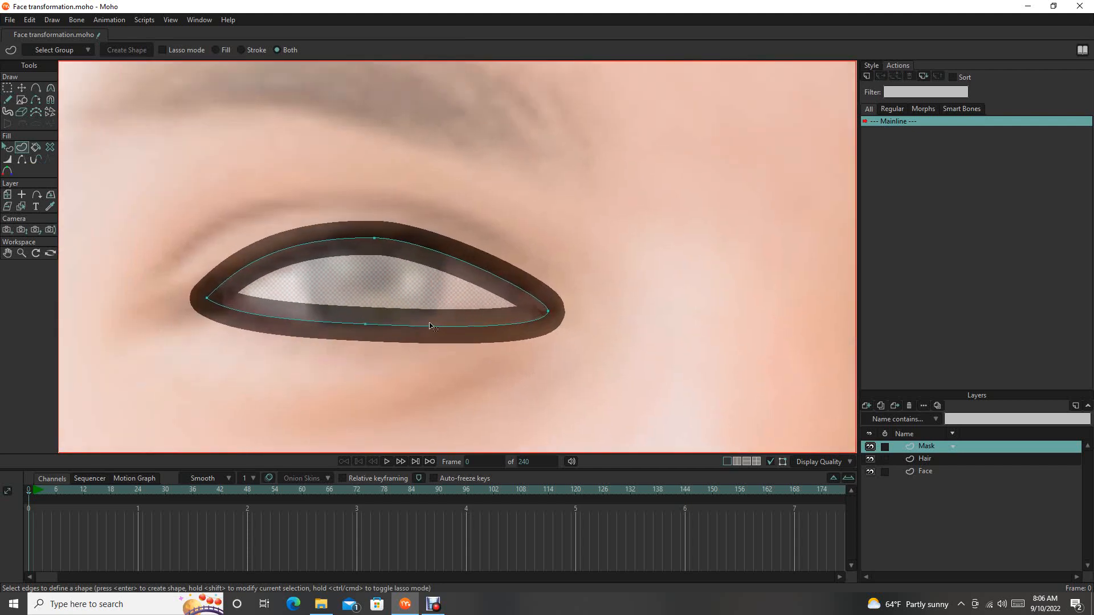
left_click(870, 446)
scroll(450, 247, "up", 2)
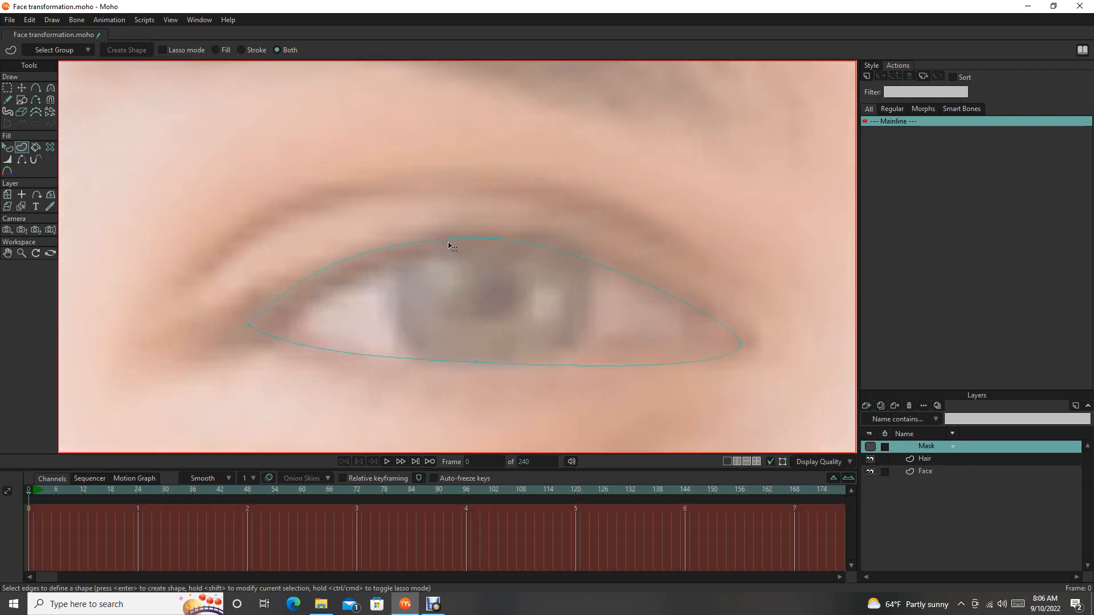
left_click_drag(448, 244, 441, 211)
key("g")
left_click_drag(207, 262, 274, 328)
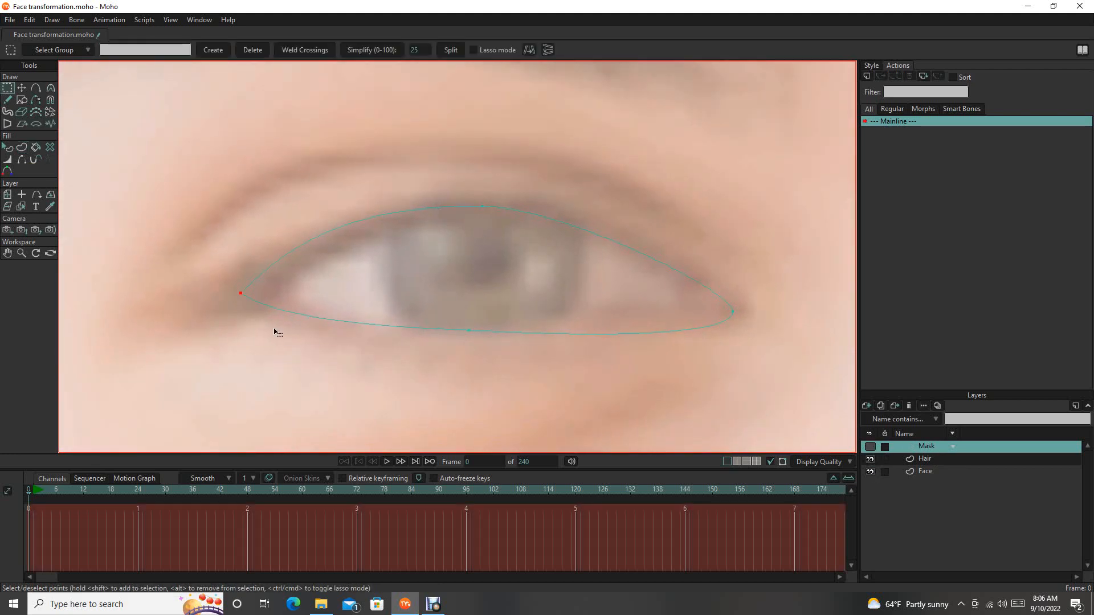
key("c")
key("g")
left_click(304, 268)
key("c")
left_click_drag(346, 204, 431, 206)
left_click_drag(561, 209, 644, 220)
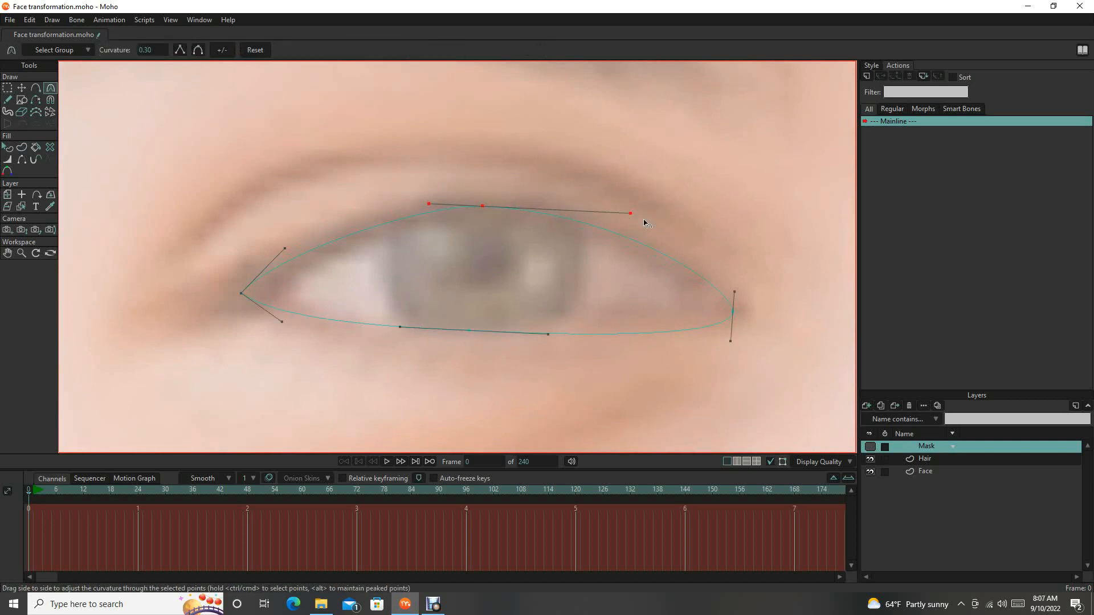
Adjust the curvature handles at both eye corners and along the lower lid to match the photo.
left_click_drag(734, 291, 734, 299)
left_click_drag(731, 341, 731, 321)
left_click_drag(548, 334, 557, 332)
left_click_drag(400, 327, 417, 329)
left_click_drag(282, 322, 259, 300)
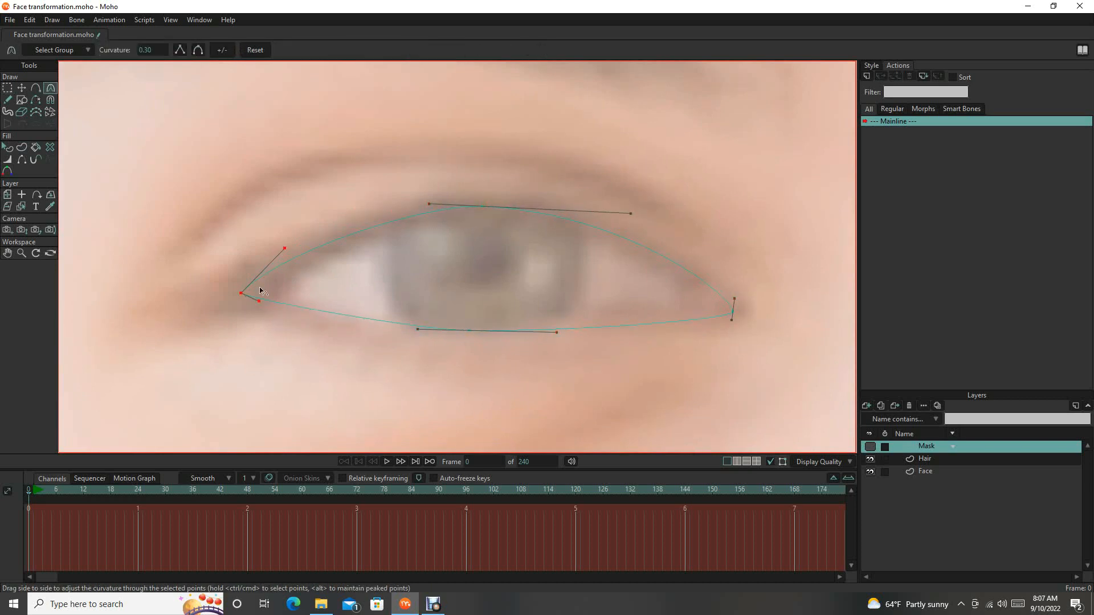
left_click_drag(284, 248, 265, 274)
Move the eye outline's middle upper-lid and lower-lid points onto the lid edges in the photo.
scroll(554, 339, "down", 7)
scroll(554, 339, "up", 6)
key("g")
left_click(509, 340)
key("t")
left_click_drag(517, 279, 516, 284)
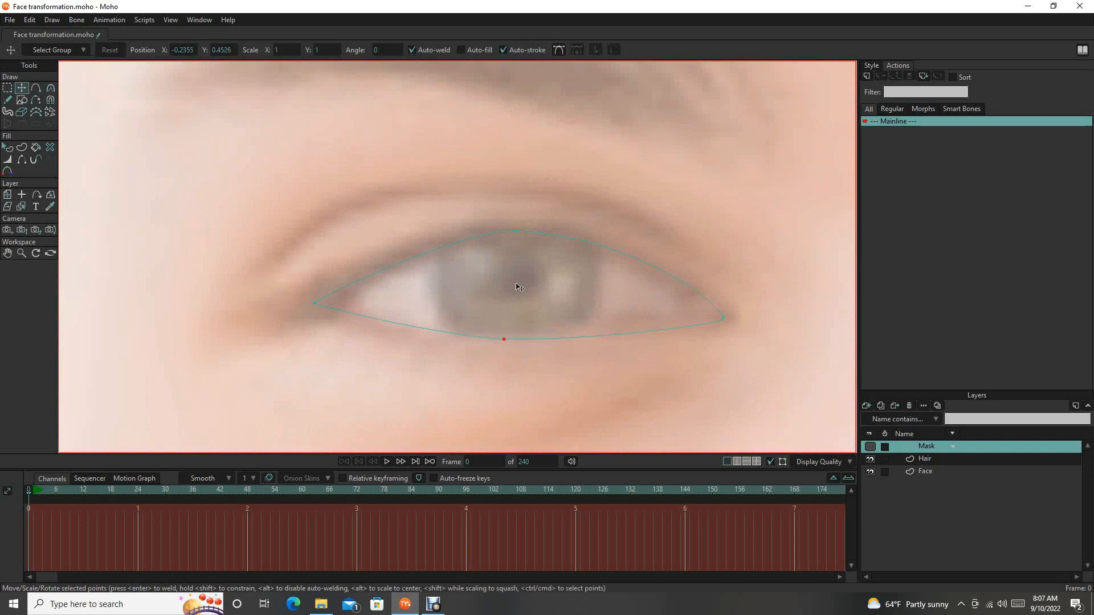
left_click_drag(515, 235, 520, 230)
left_click_drag(504, 339, 504, 344)
Widen the curvature handles of the lower-lid point and fine-tune the upper-lid handle.
key("c")
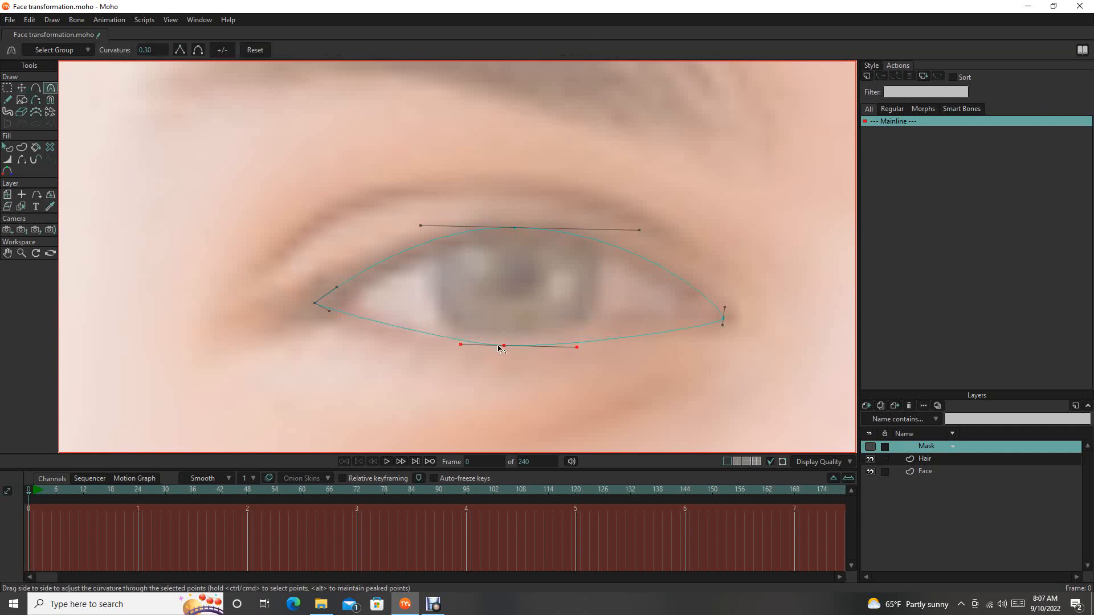
left_click_drag(450, 346, 403, 349)
left_click_drag(580, 347, 580, 347)
left_click_drag(420, 228, 419, 229)
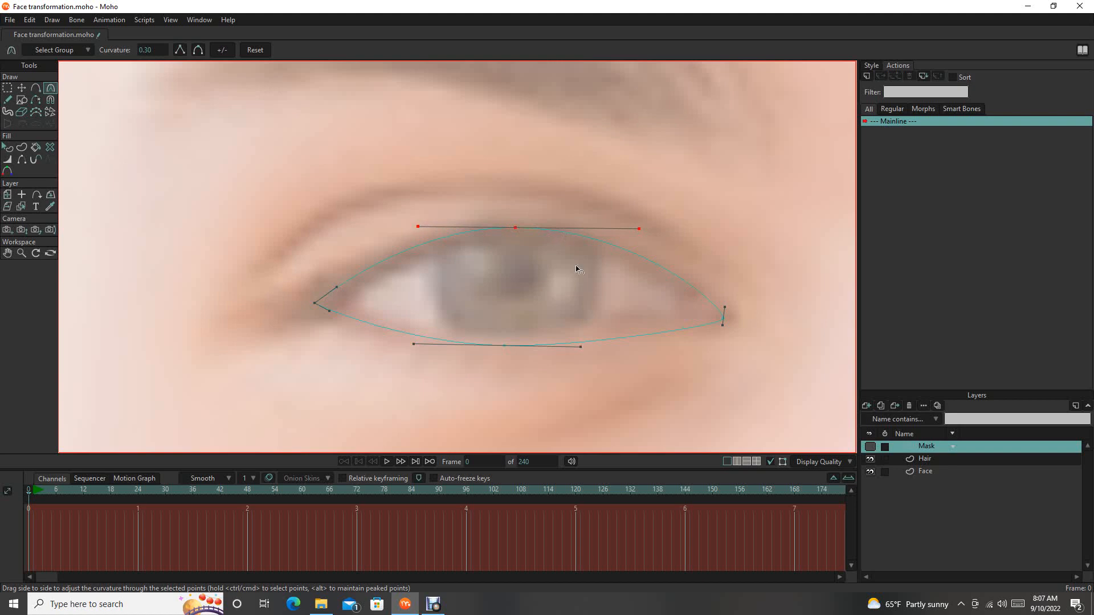
Copy the finished eye outline and position the duplicate over the other eye.
scroll(592, 297, "down", 5)
scroll(593, 298, "up", 3)
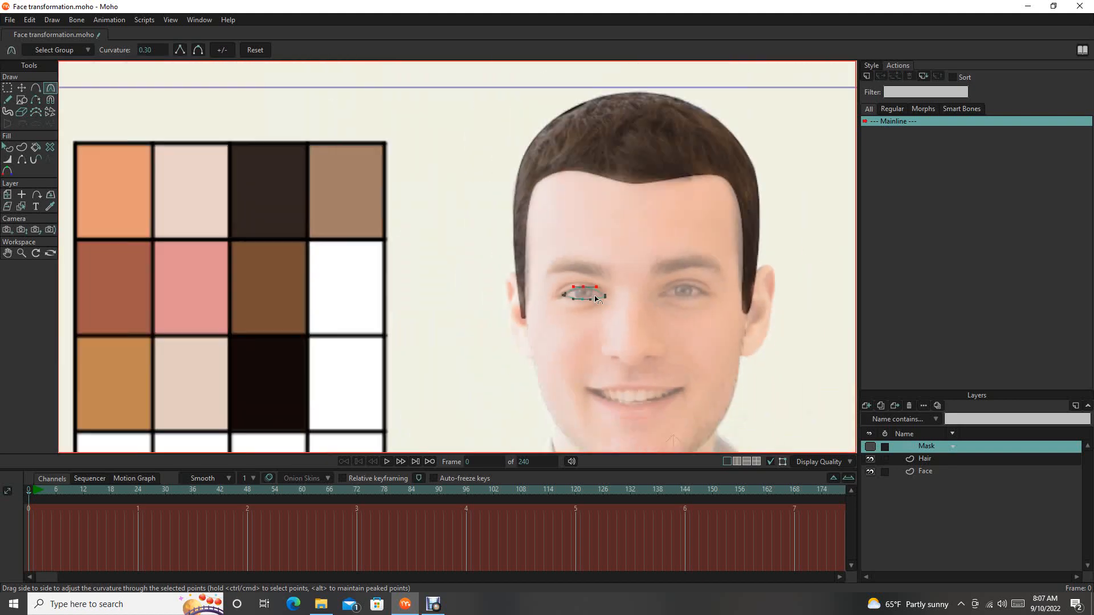
scroll(595, 298, "up", 2)
left_click_drag(680, 316, 386, 357)
key("g")
left_click_drag(191, 240, 453, 382)
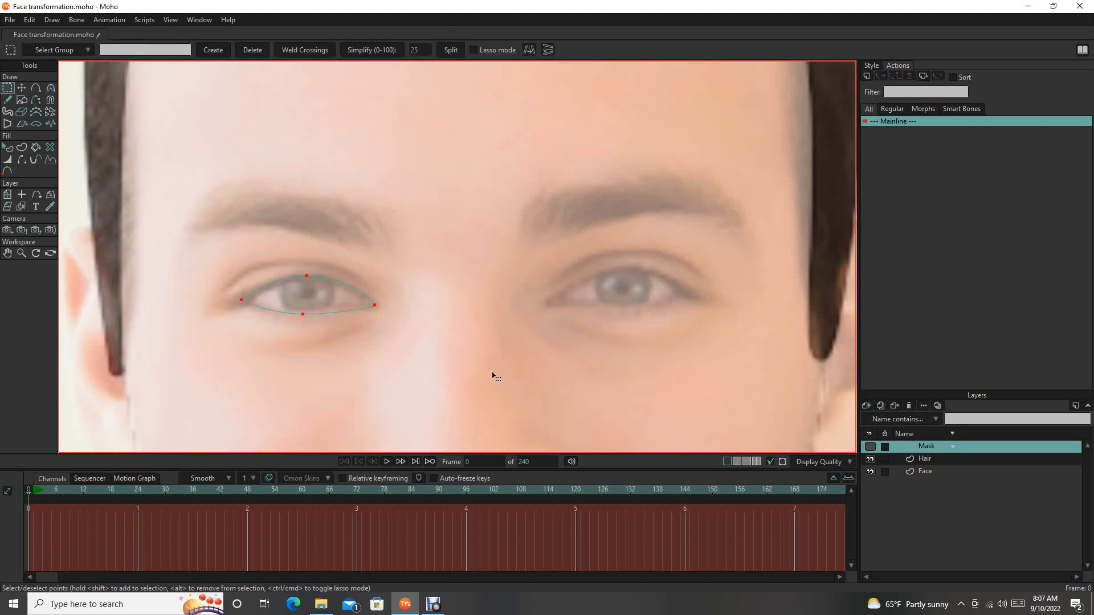
key("ctrl+c")
key("ctrl+v")
left_click_drag(333, 306, 649, 301)
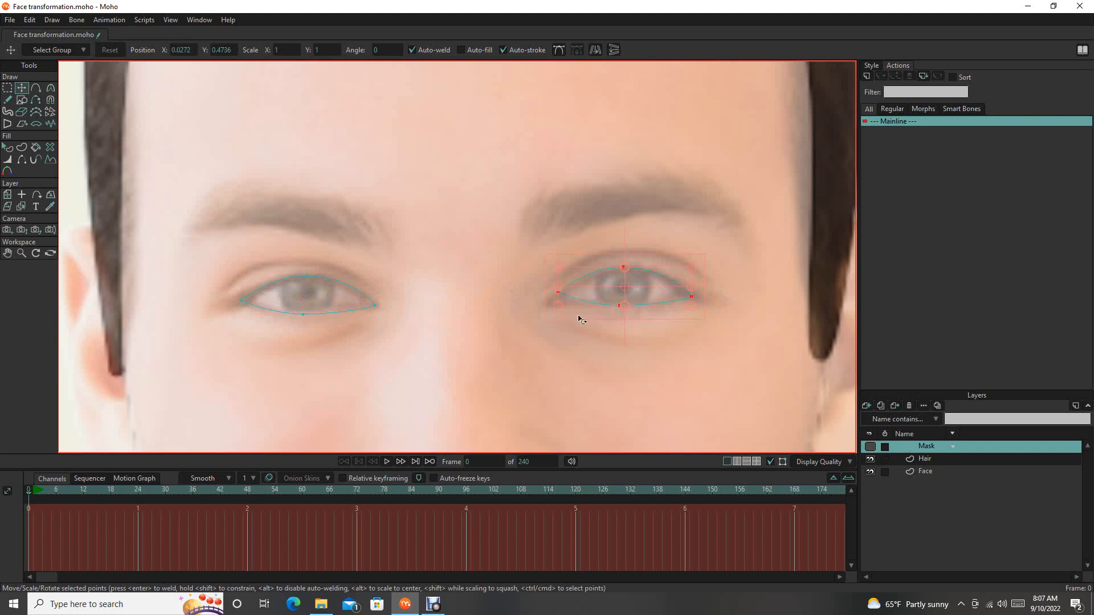
left_click_drag(579, 316, 586, 317)
left_click_drag(658, 320, 605, 348)
Adjust the curvature of the duplicated eye outline's lower-lid point.
key("g")
scroll(593, 315, "up", 3)
left_click_drag(347, 272, 394, 320)
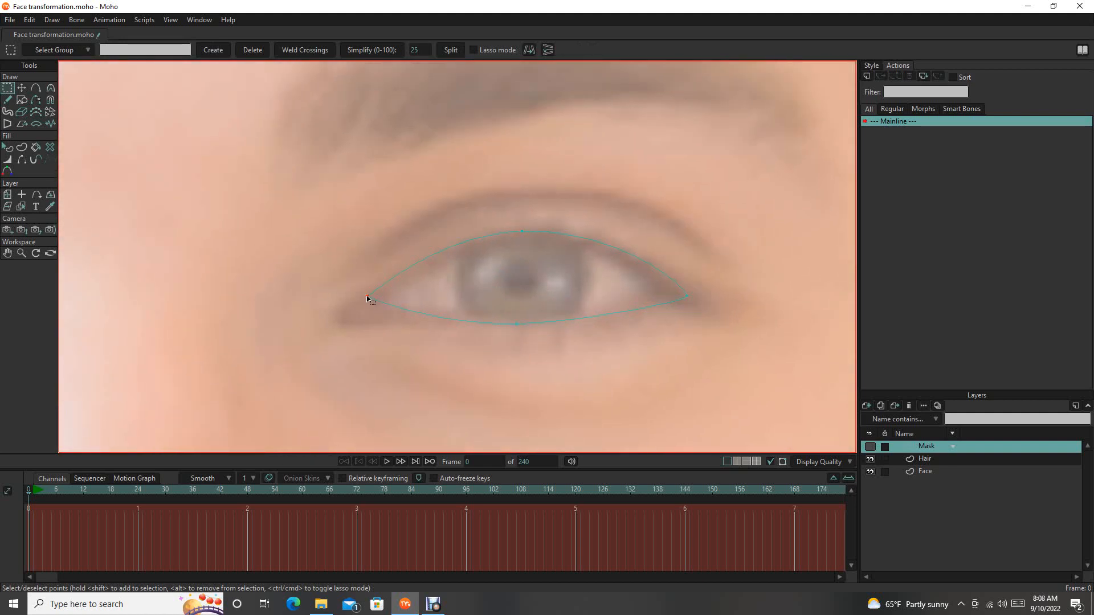
key("t")
scroll(370, 308, "down", 5)
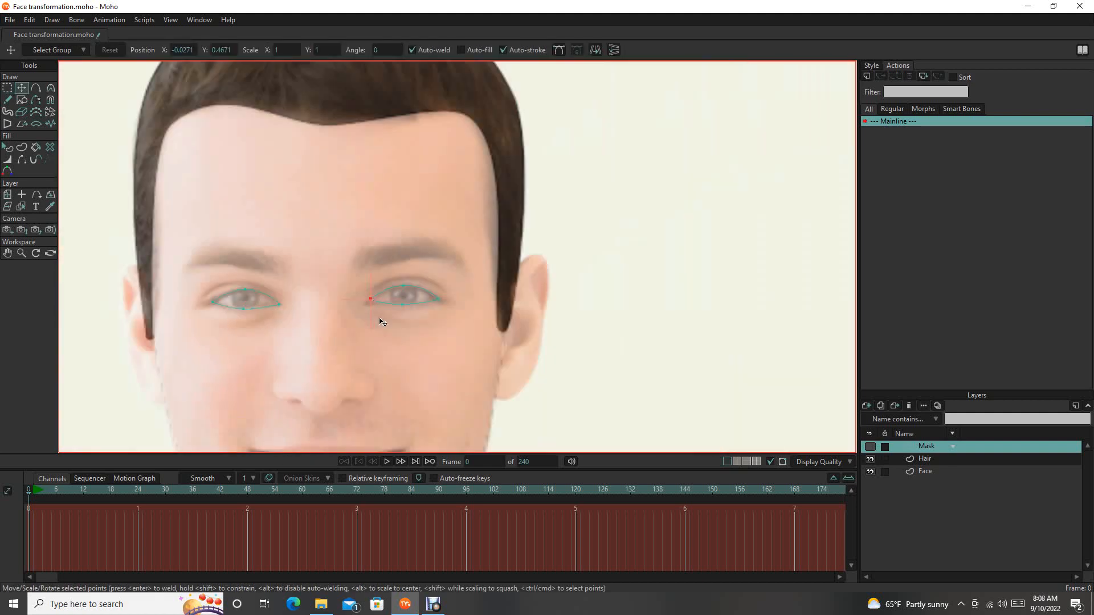
scroll(382, 322, "up", 5)
key("c")
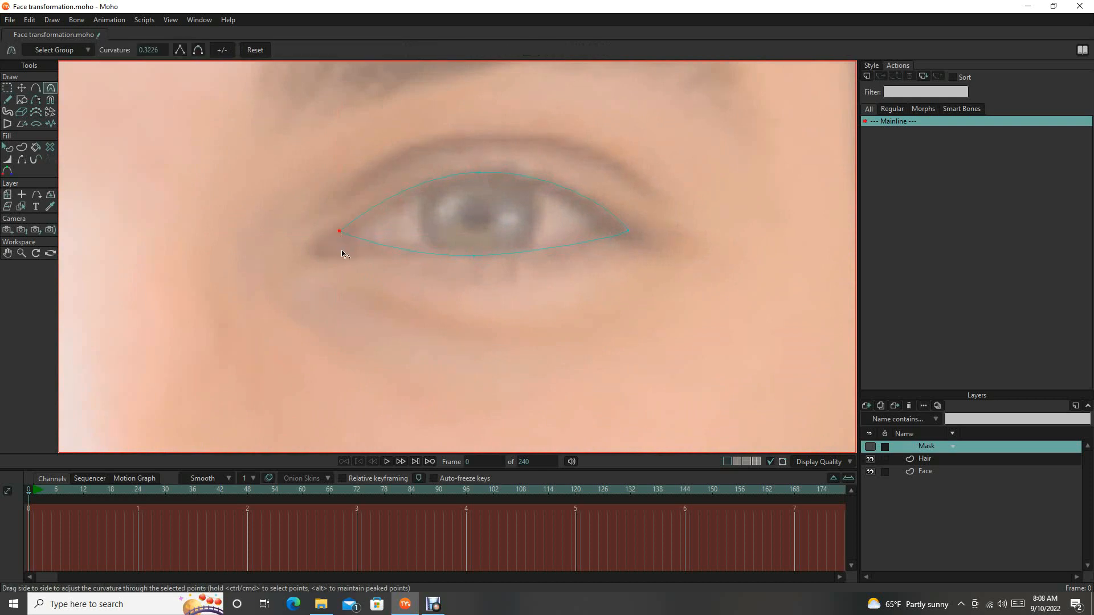
key("g")
left_click_drag(454, 238, 499, 286)
key("c")
left_click_drag(447, 256, 431, 254)
Move the duplicated outline's inner and outer corner points onto the second eye's corners.
key("g")
mouse_move(330, 223)
left_mouse_down()
mouse_move(347, 241)
mouse_move(333, 239)
left_mouse_up()
key("t")
key("g")
key("t")
left_click_drag(621, 222, 633, 233)
Reposition the duplicated outline's middle upper-lid and lower-lid points to fit the second eye.
key("g")
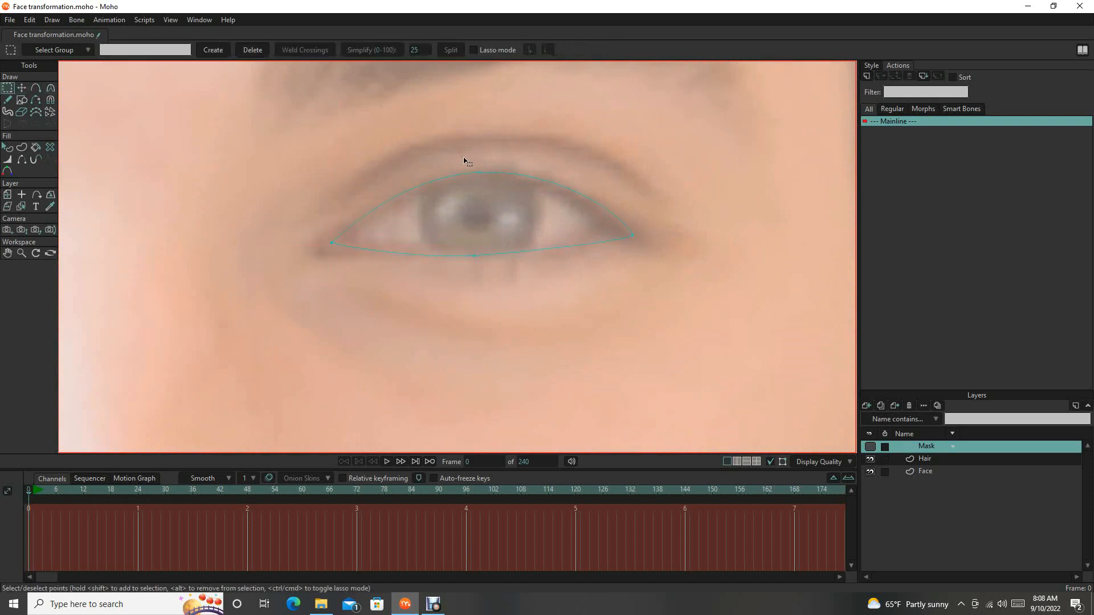
key("t")
left_click_drag(478, 173, 480, 176)
left_click_drag(476, 259, 483, 256)
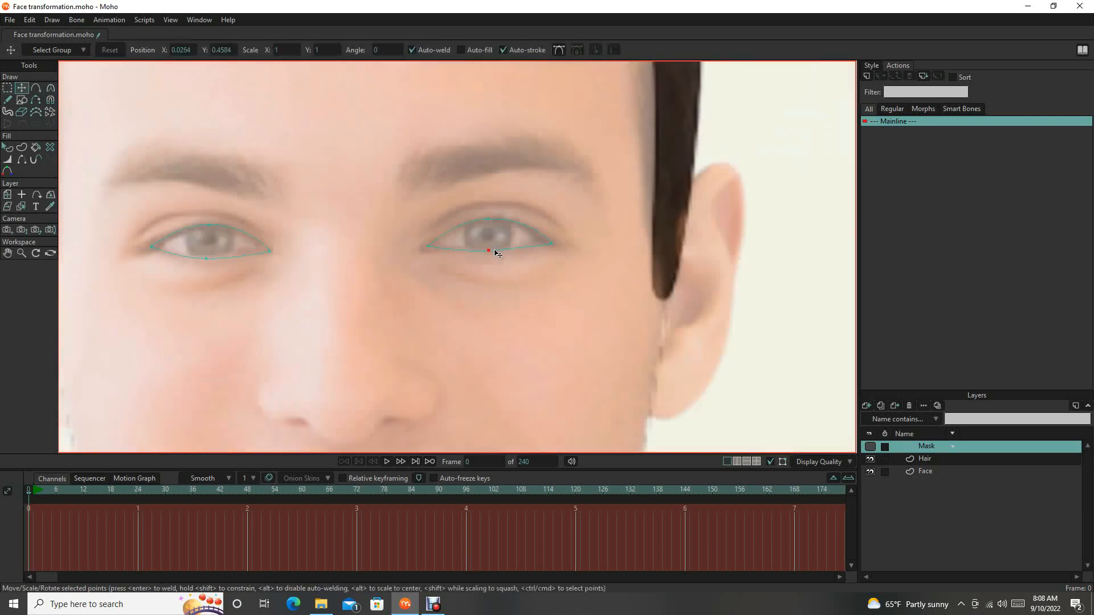
Fine-tune the curvature handles at the second eye outline's lower lid and inner corner.
key("c")
scroll(501, 257, "up", 3)
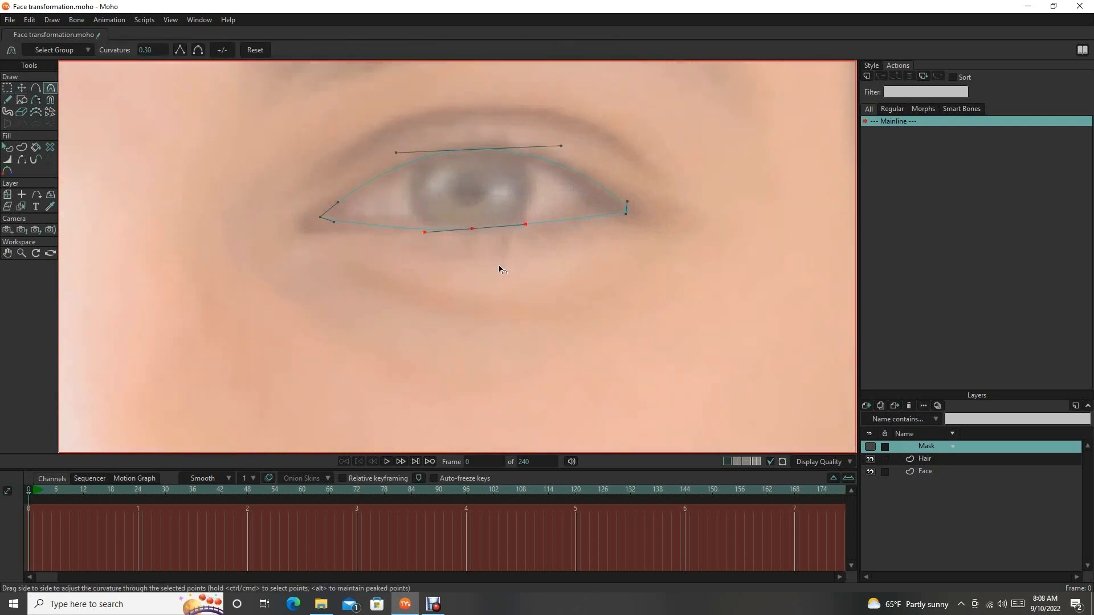
left_click_drag(530, 219, 531, 220)
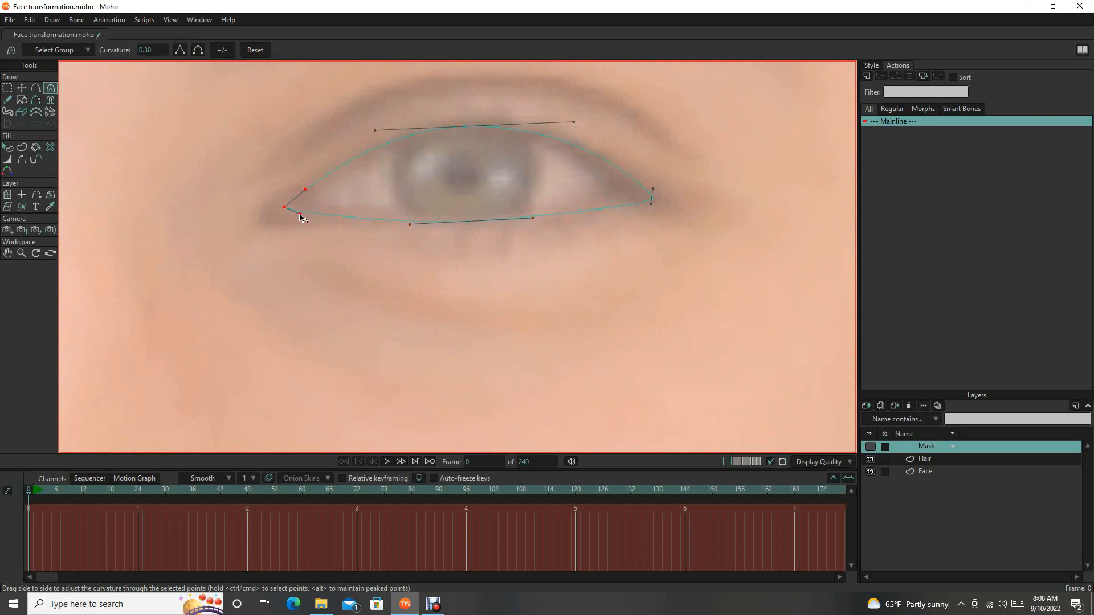
left_click_drag(303, 214, 310, 217)
scroll(513, 222, "down", 4)
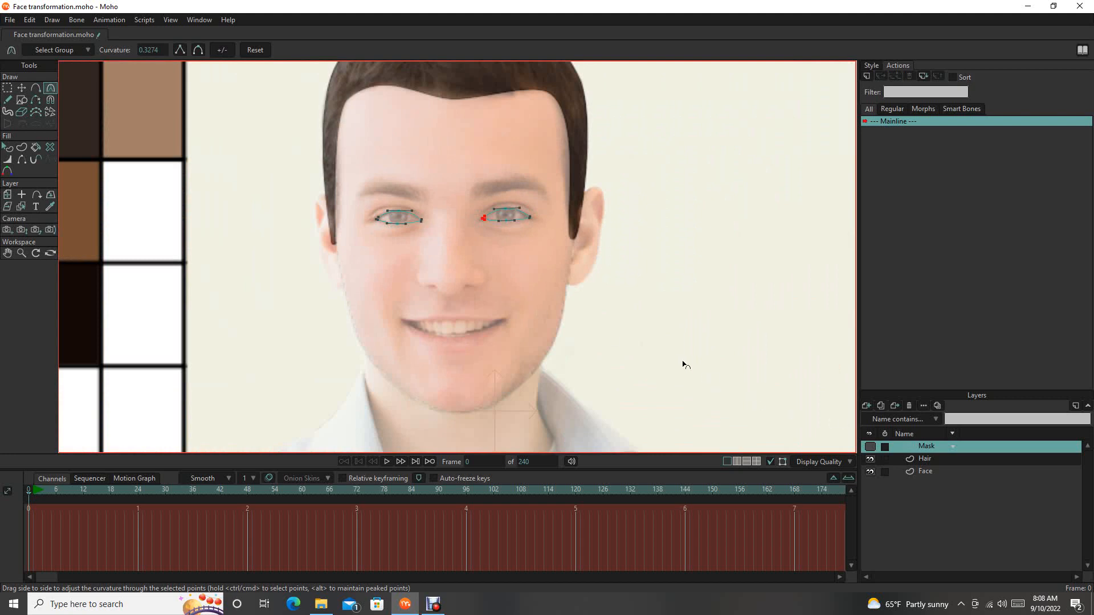
scroll(547, 280, "up", 3)
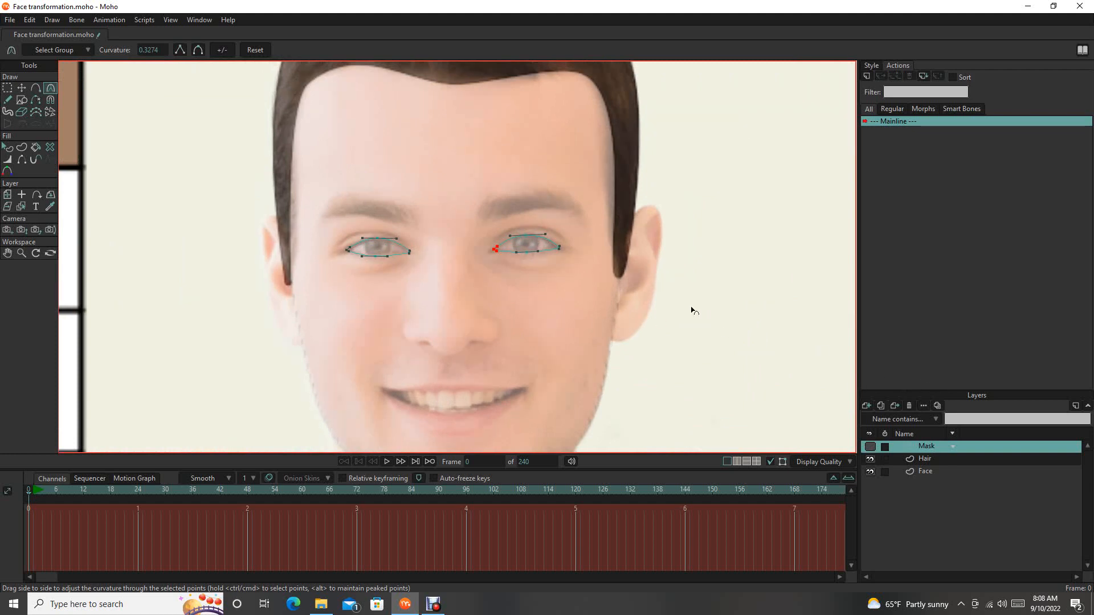
scroll(441, 285, "up", 3)
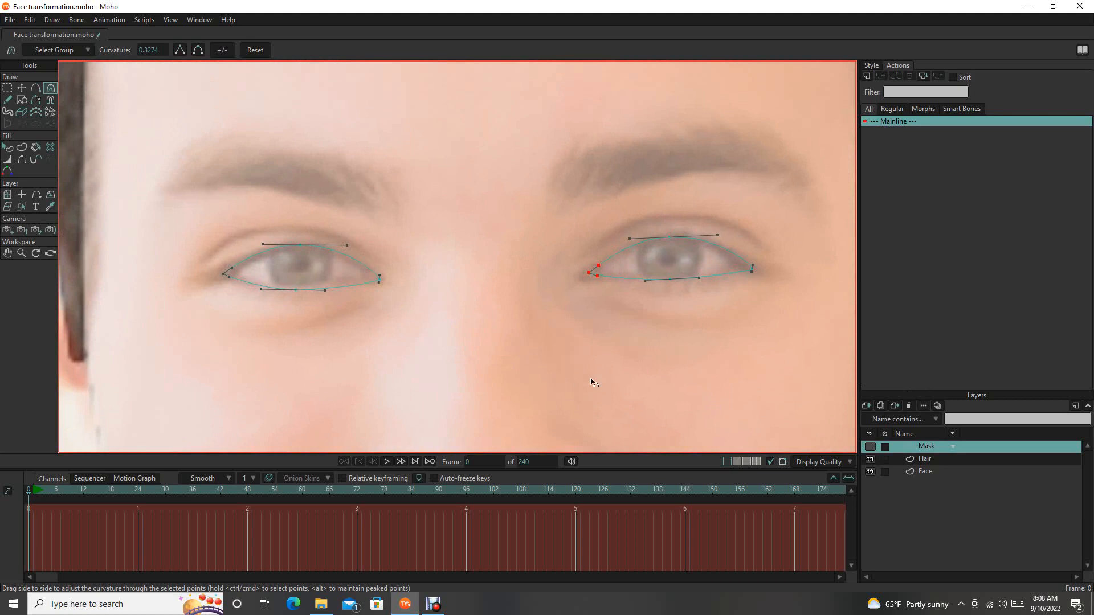
scroll(394, 263, "left", 2)
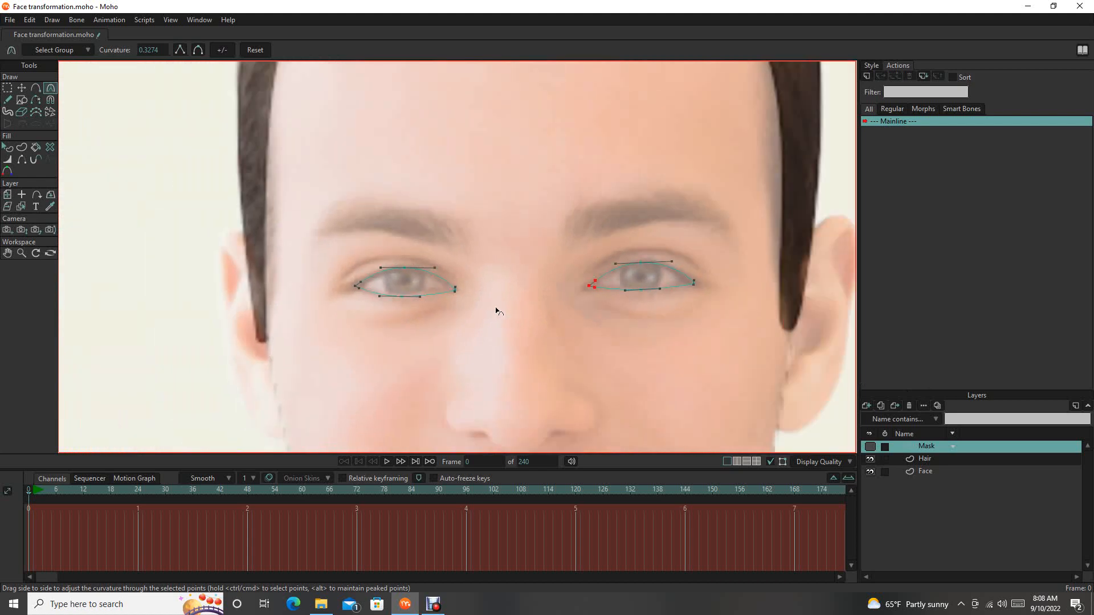
scroll(500, 312, "down", 2)
left_click(23, 102)
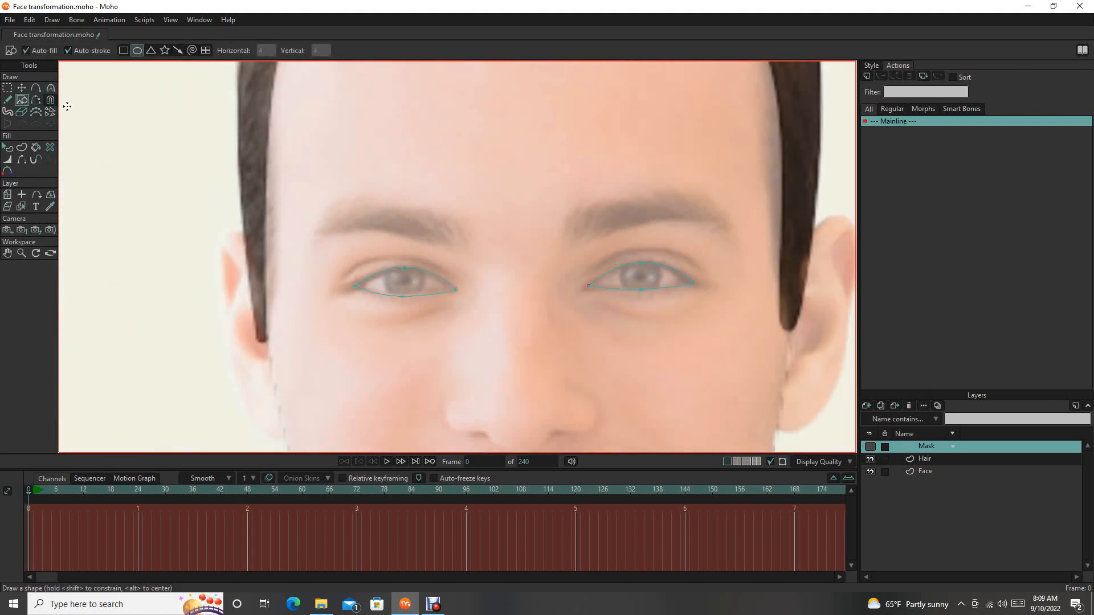
left_click(137, 50)
scroll(532, 214, "down", 5)
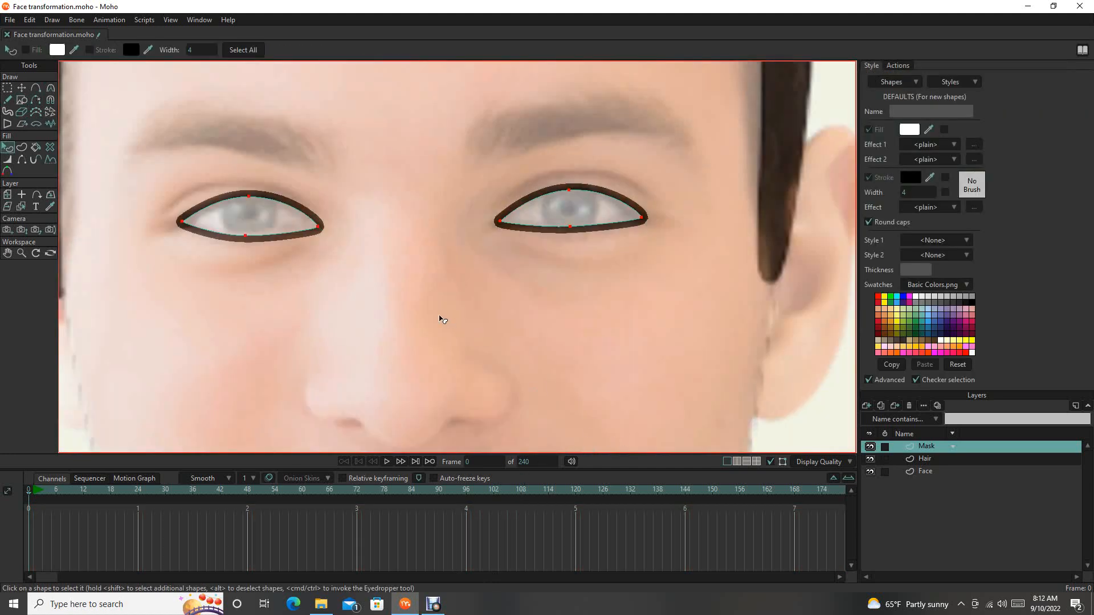
Add a vector layer named Eye background above the Mask layer.
left_click_drag(441, 319, 562, 354)
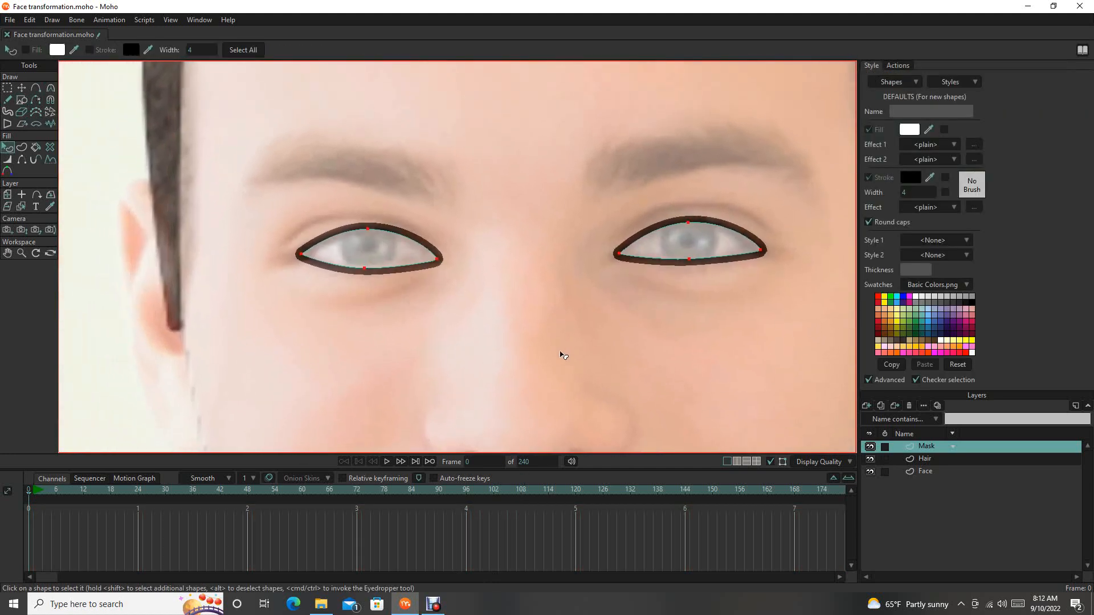
left_click(866, 407)
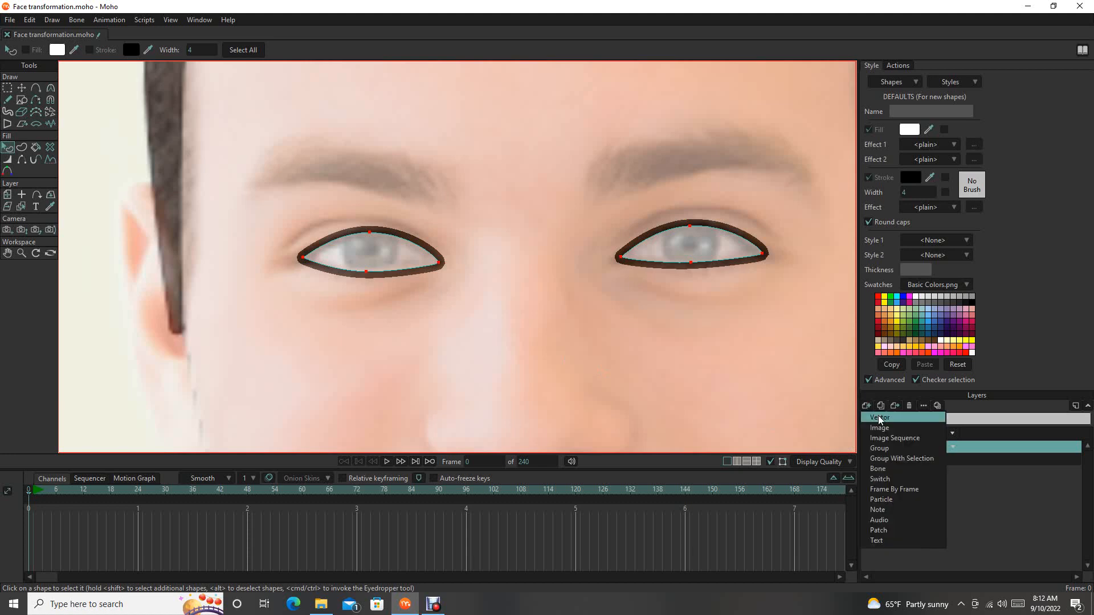
left_click(879, 418)
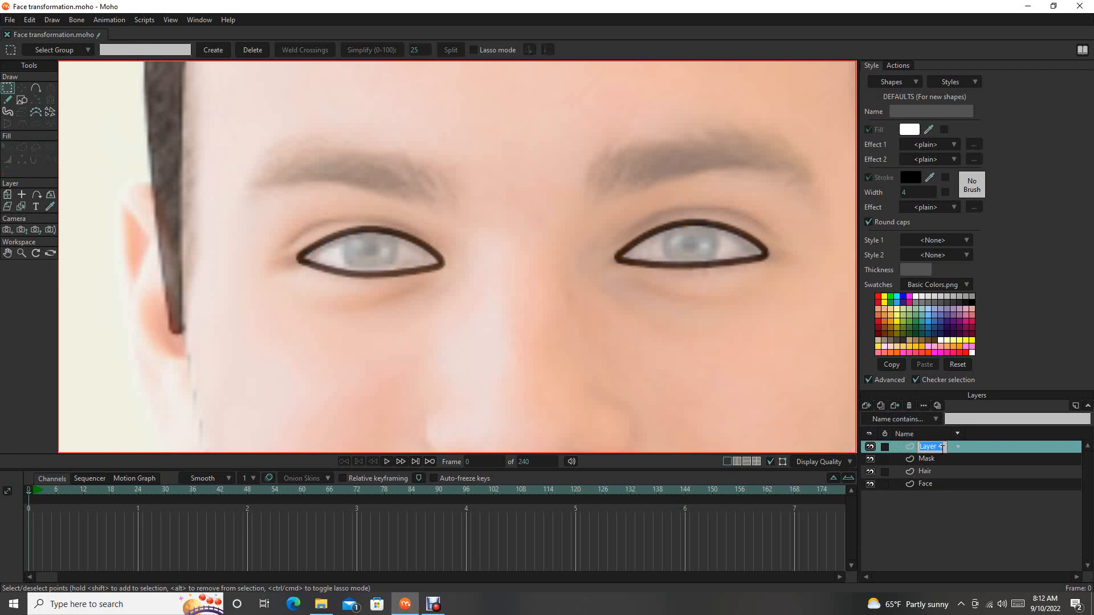
type("Ey")
type("e background")
key("Return")
Draw an ellipse enclosing the first eye on the Eye background layer and centre it at about X -0.24, Y 0.47.
left_click(22, 100)
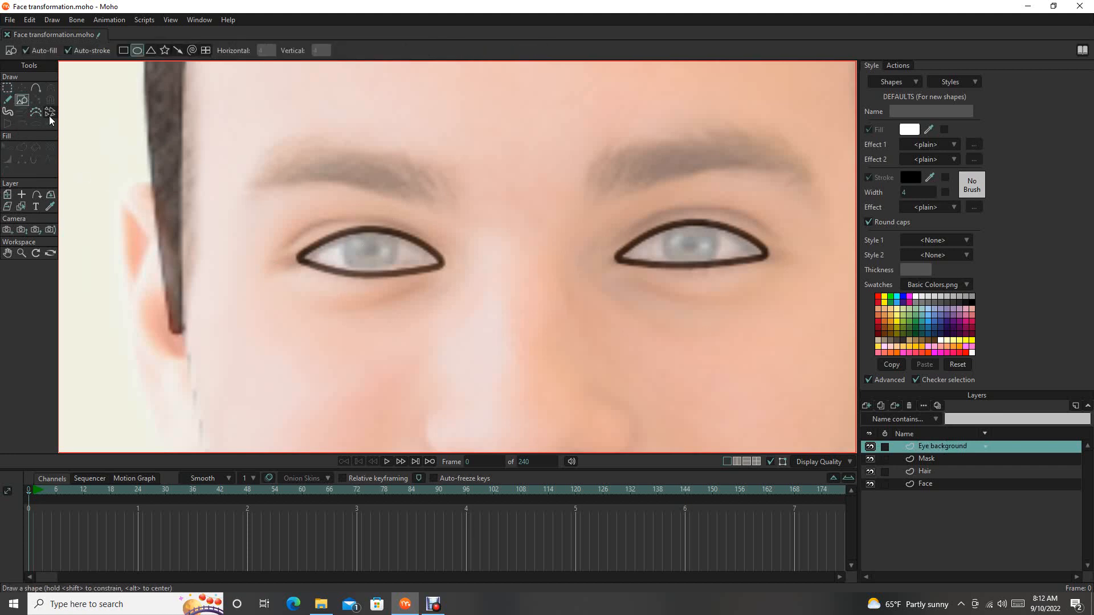
left_click(136, 49)
left_click_drag(271, 170, 480, 335)
key("t")
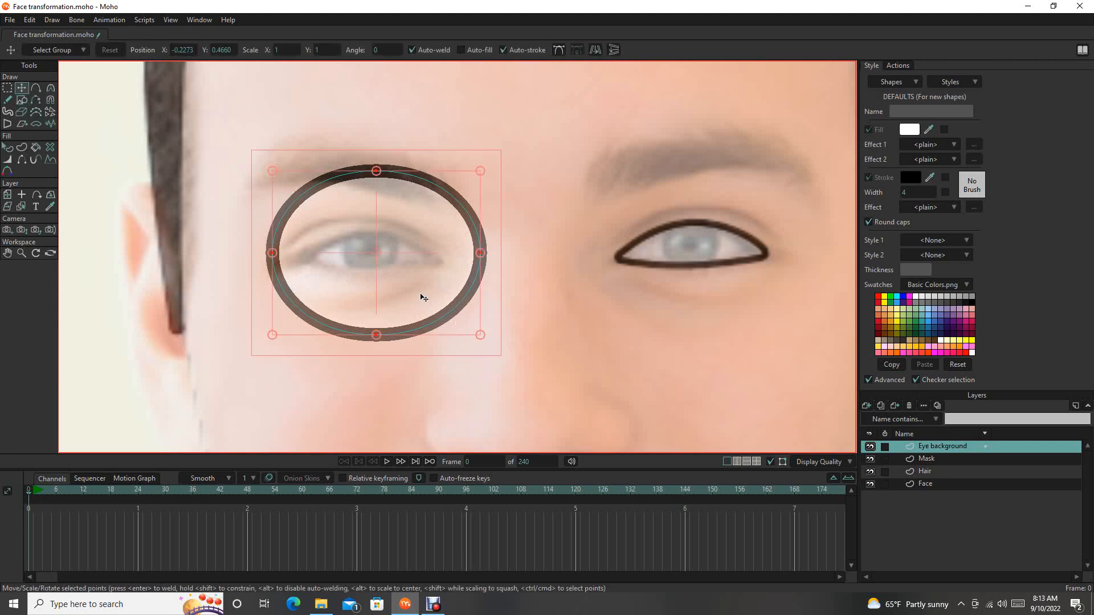
left_click_drag(420, 298, 408, 299)
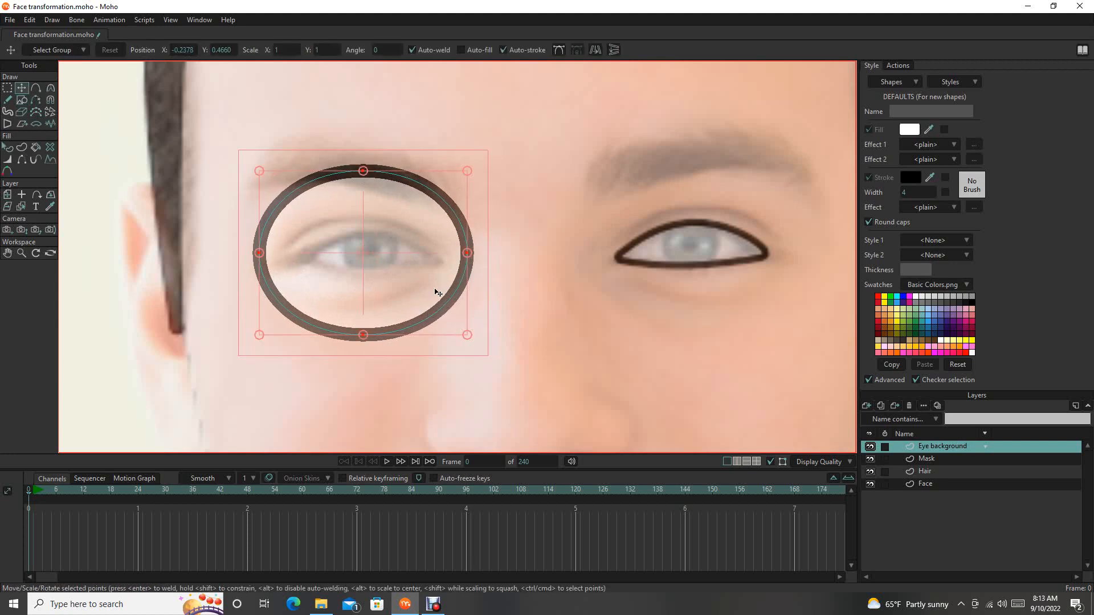
Duplicate the first eye's ellipse and place the copy over the second eye.
key("g")
left_click_drag(152, 108, 506, 371)
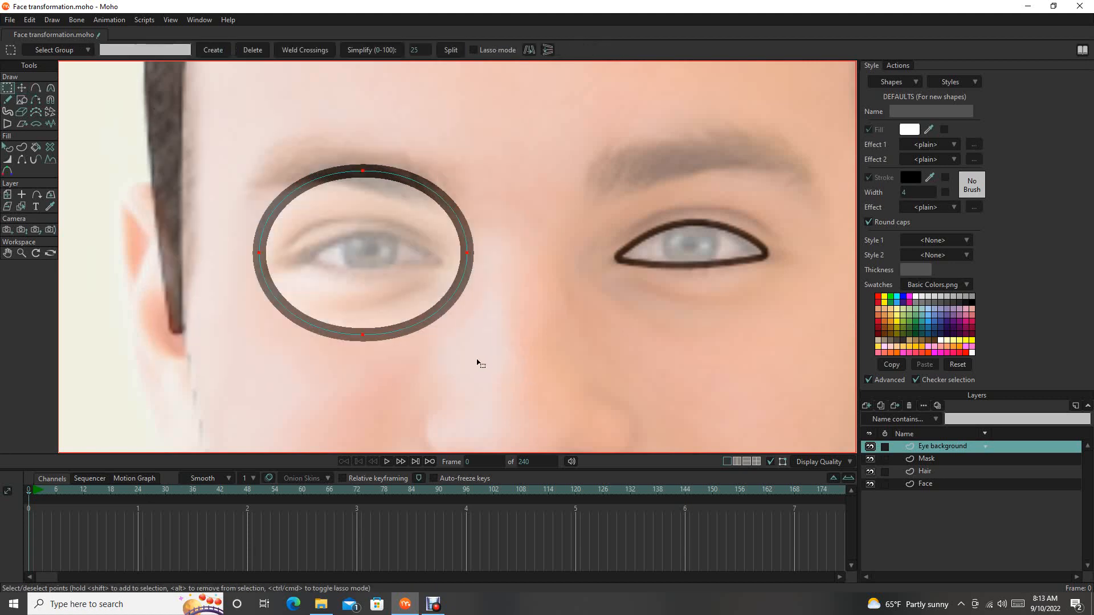
key("t")
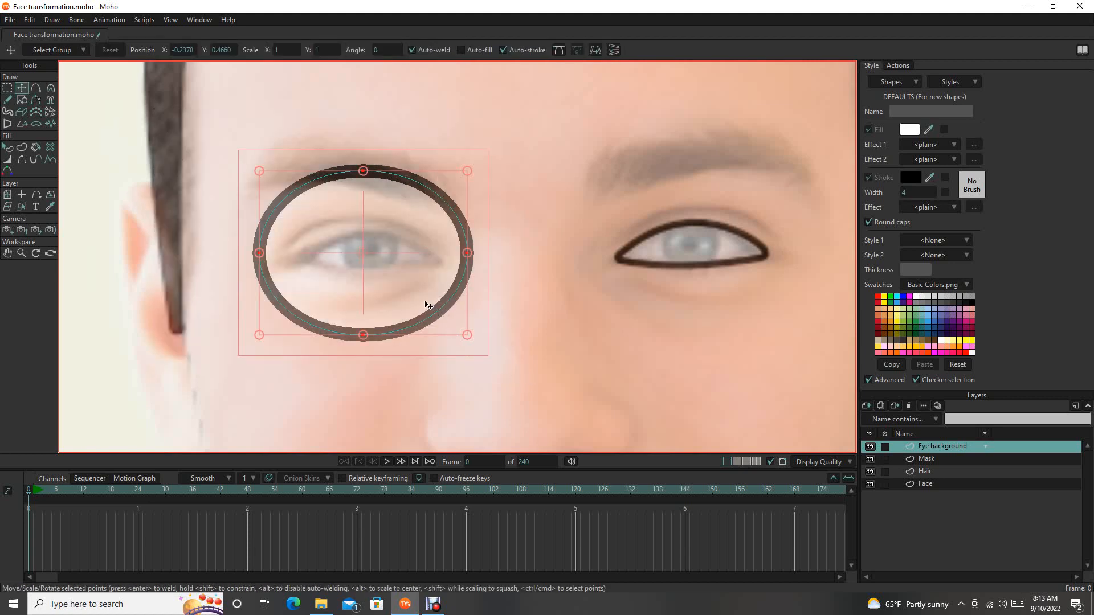
key("ctrl+c")
key("ctrl+v")
left_click_drag(392, 294, 717, 320)
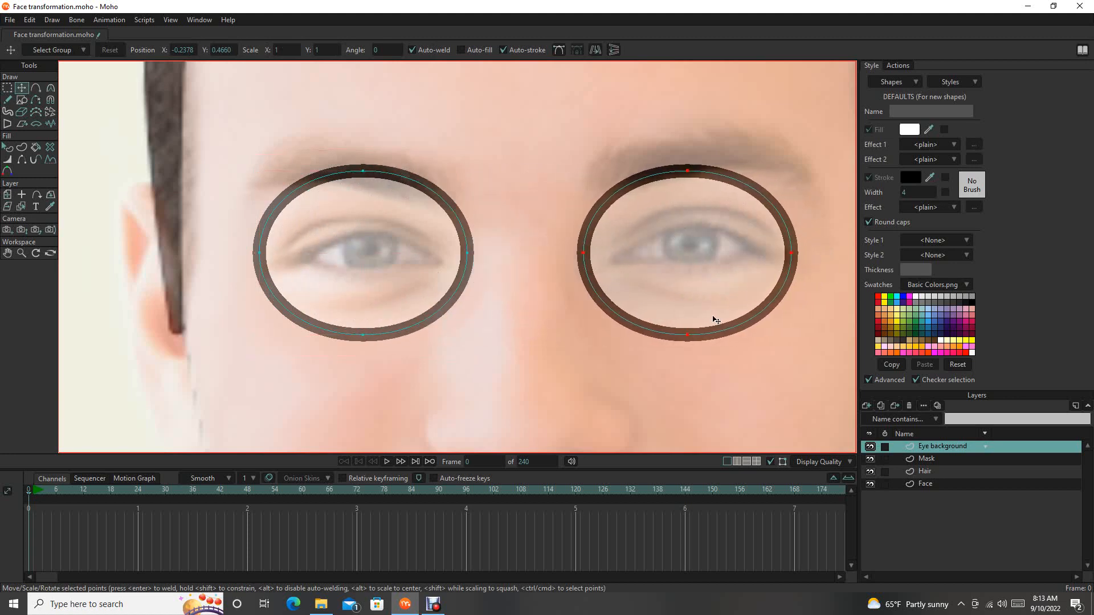
Turn off the stroke on both eye background ellipses, keeping the white fill.
key("q")
left_click(395, 274)
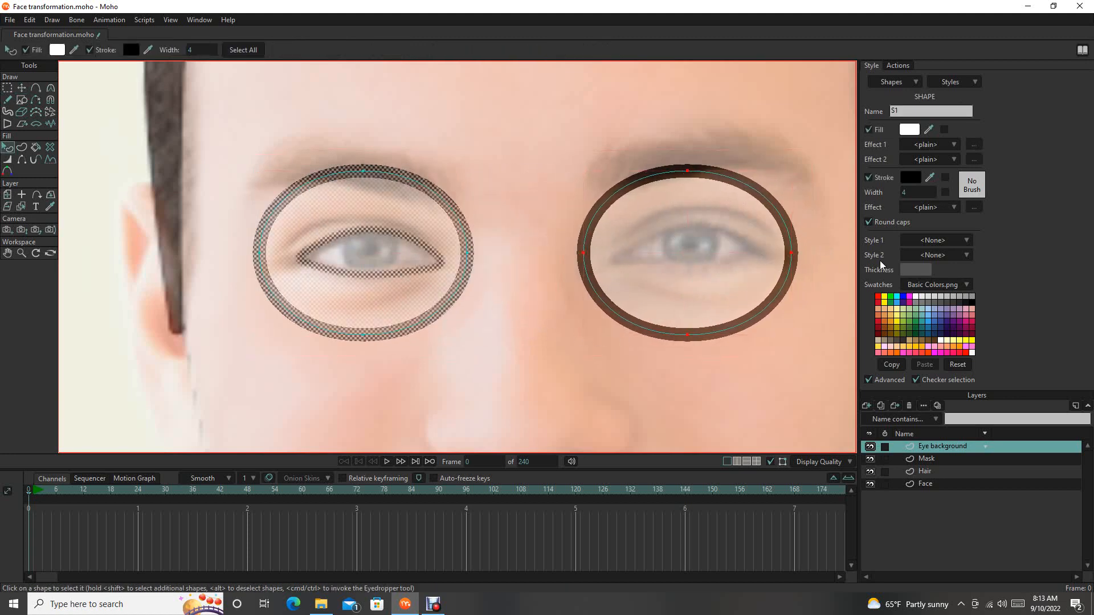
left_click(868, 177)
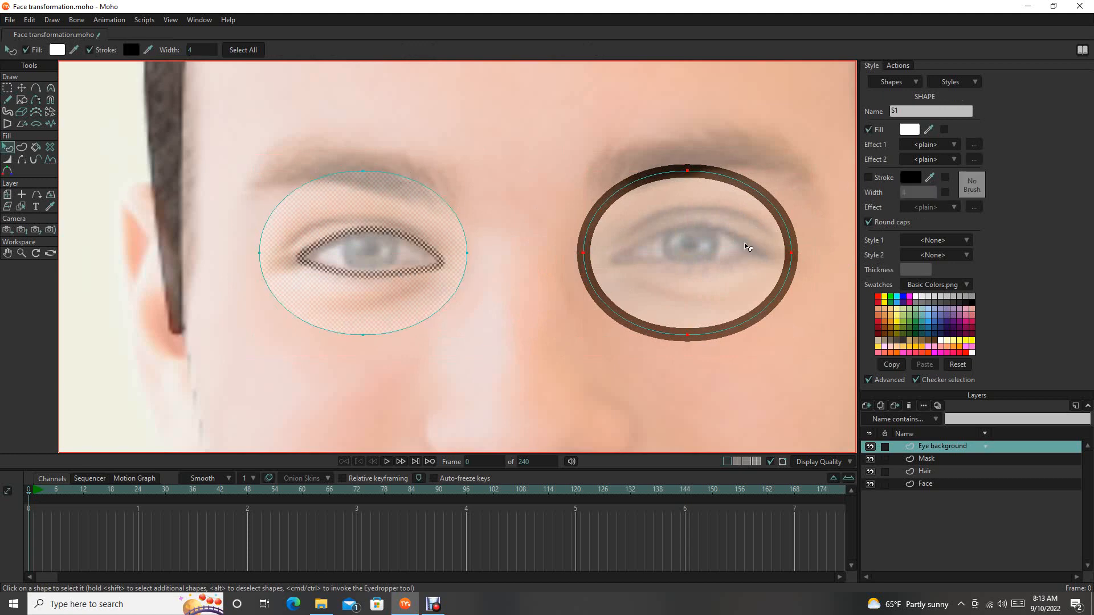
left_click(707, 275)
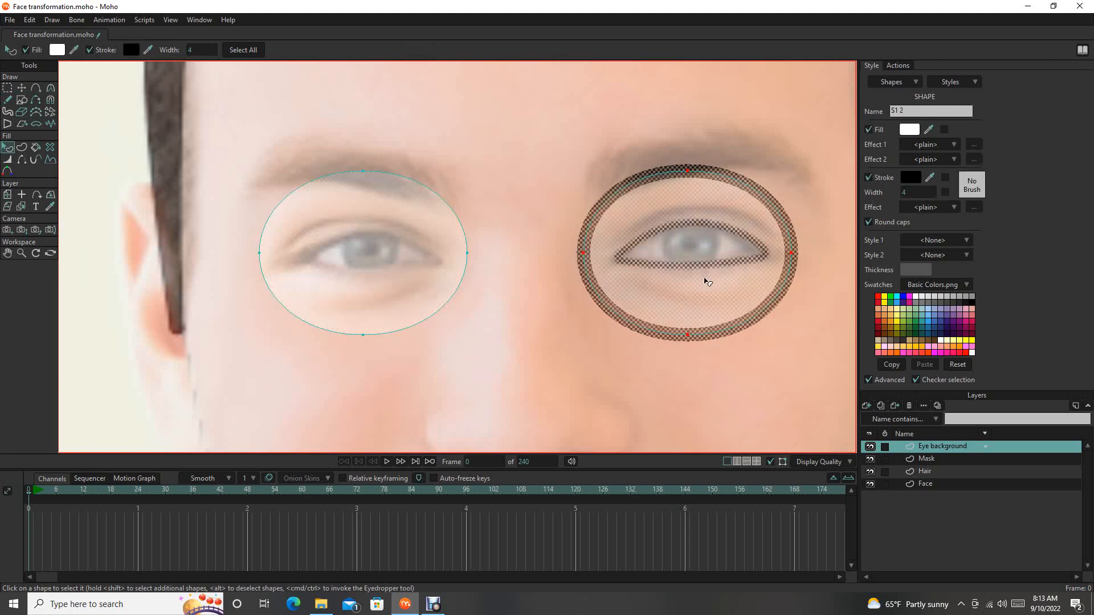
left_click(868, 177)
scroll(521, 310, "down", 2)
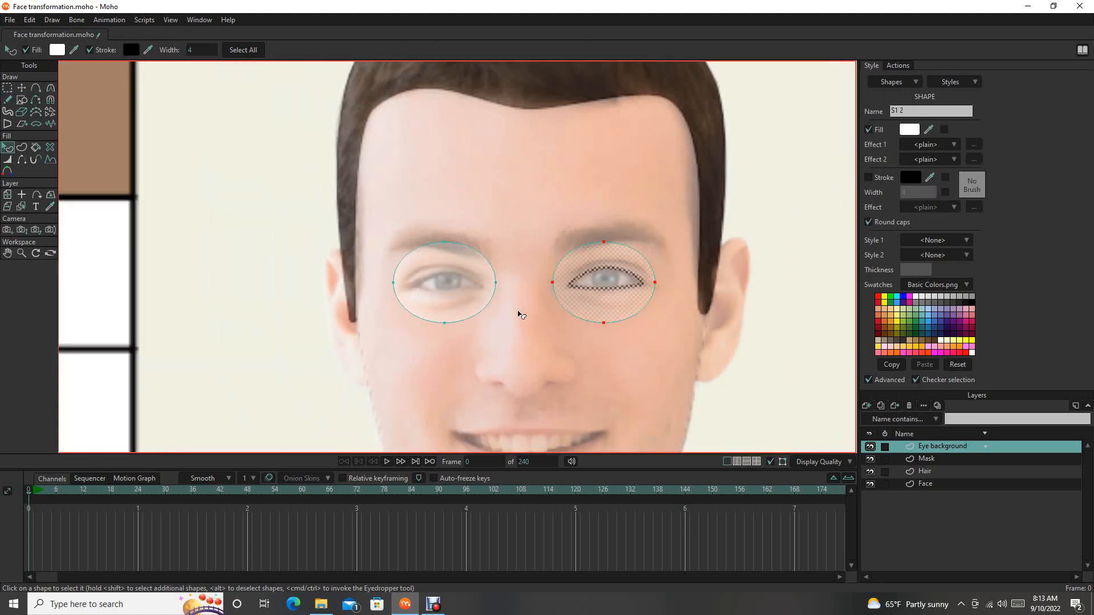
scroll(520, 310, "up", 3)
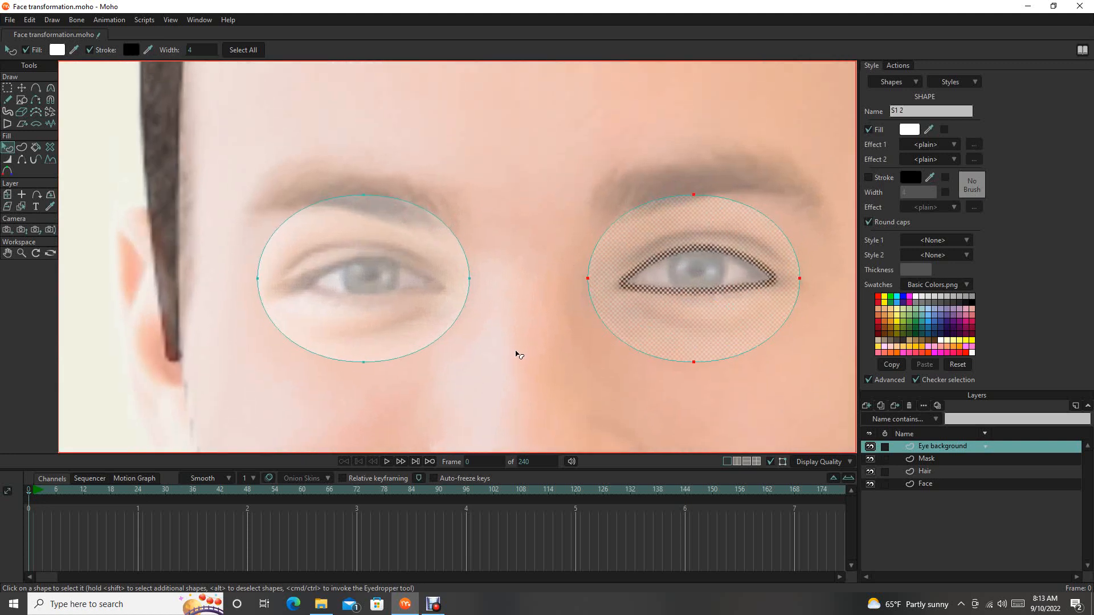
left_click(518, 352)
Group the Eye background and Mask layers together in a new group layer.
scroll(517, 353, "down", 5)
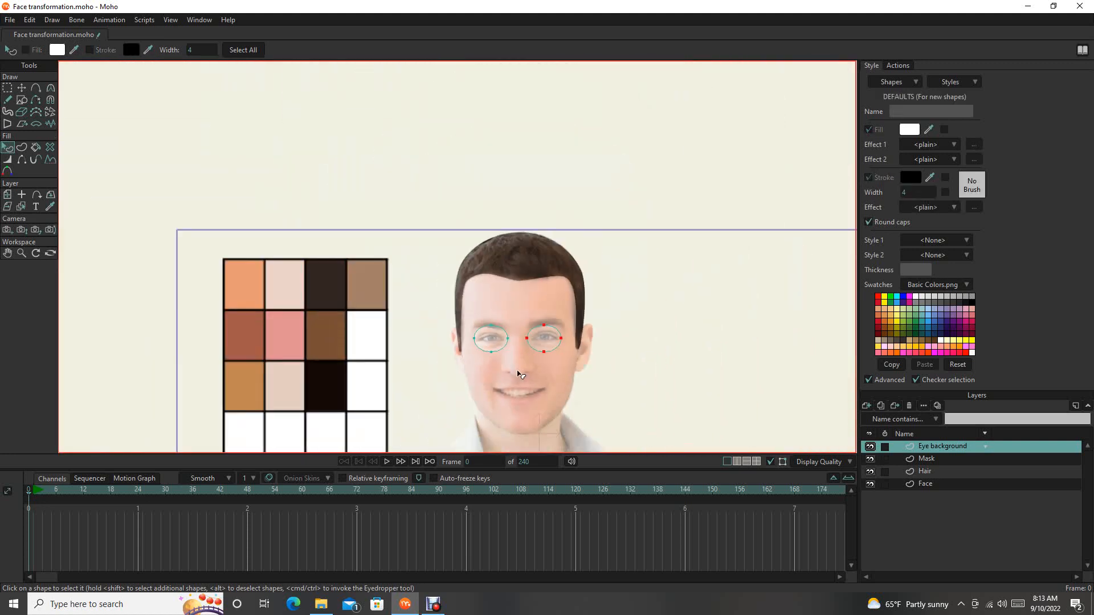
scroll(515, 316, "up", 6)
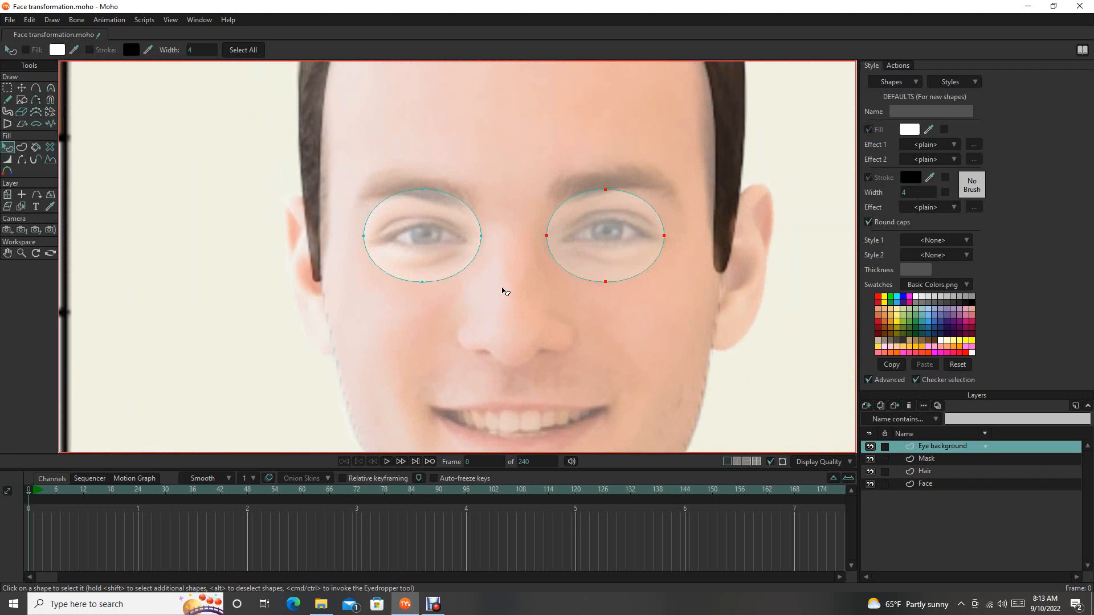
scroll(510, 294, "up", 3)
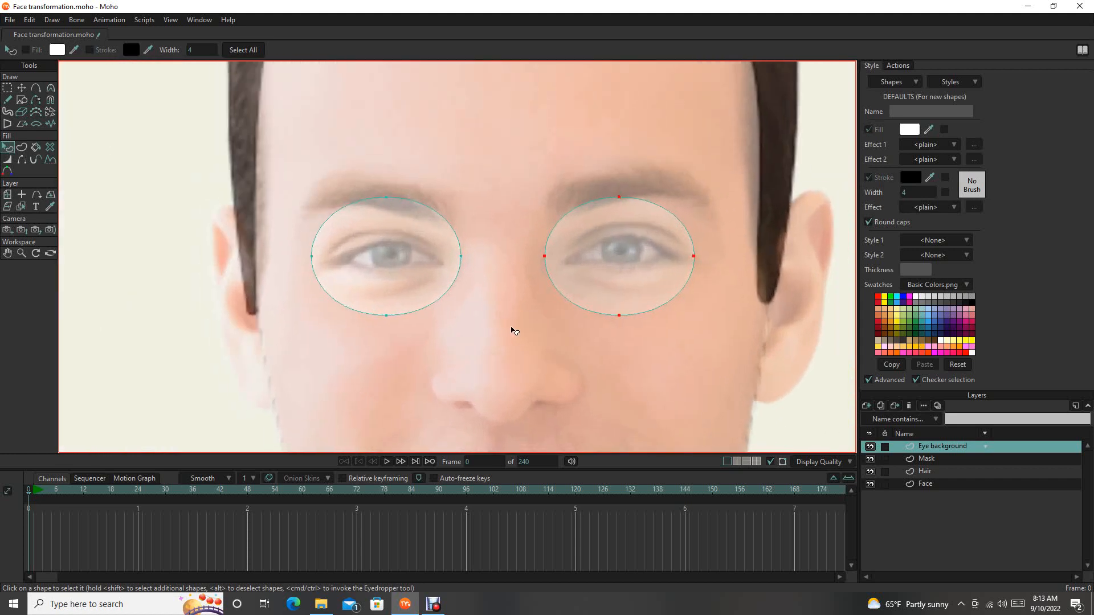
left_click(944, 460)
left_click(941, 450, "ctrl")
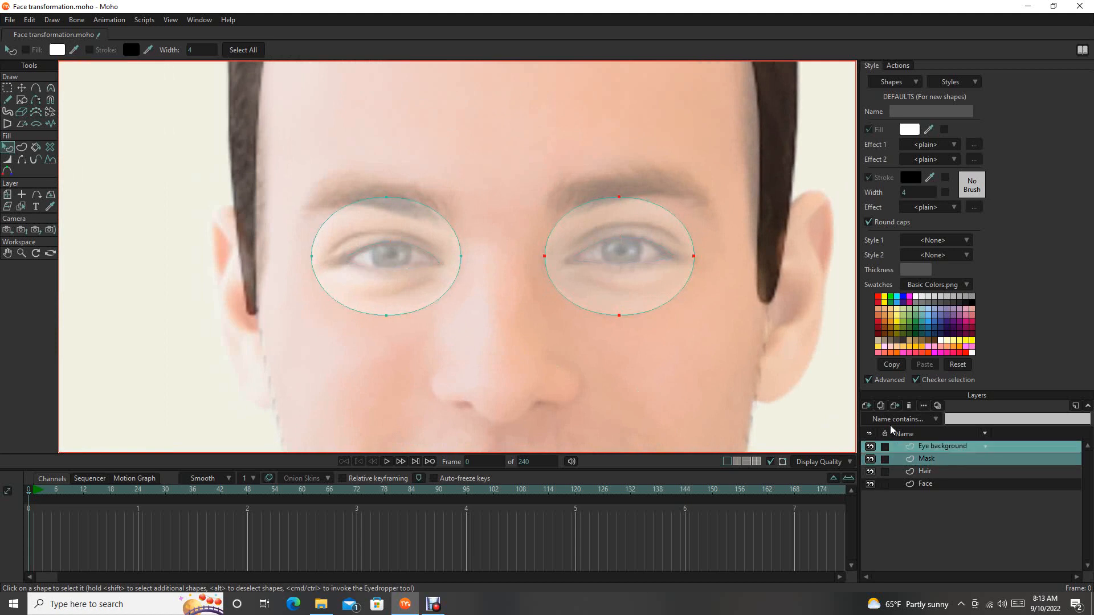
left_click(867, 406)
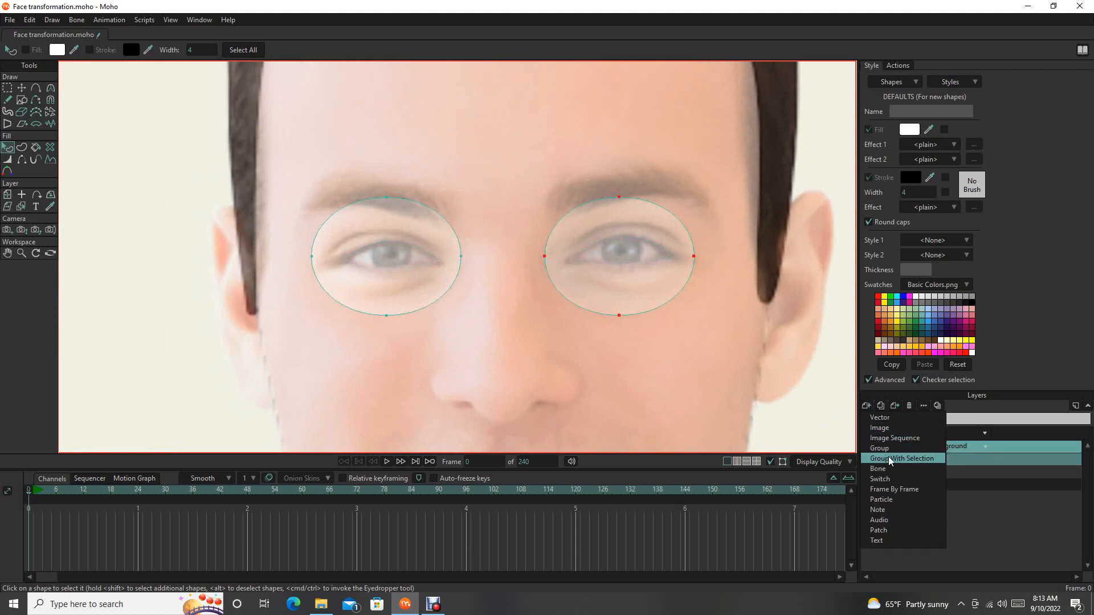
left_click(908, 460)
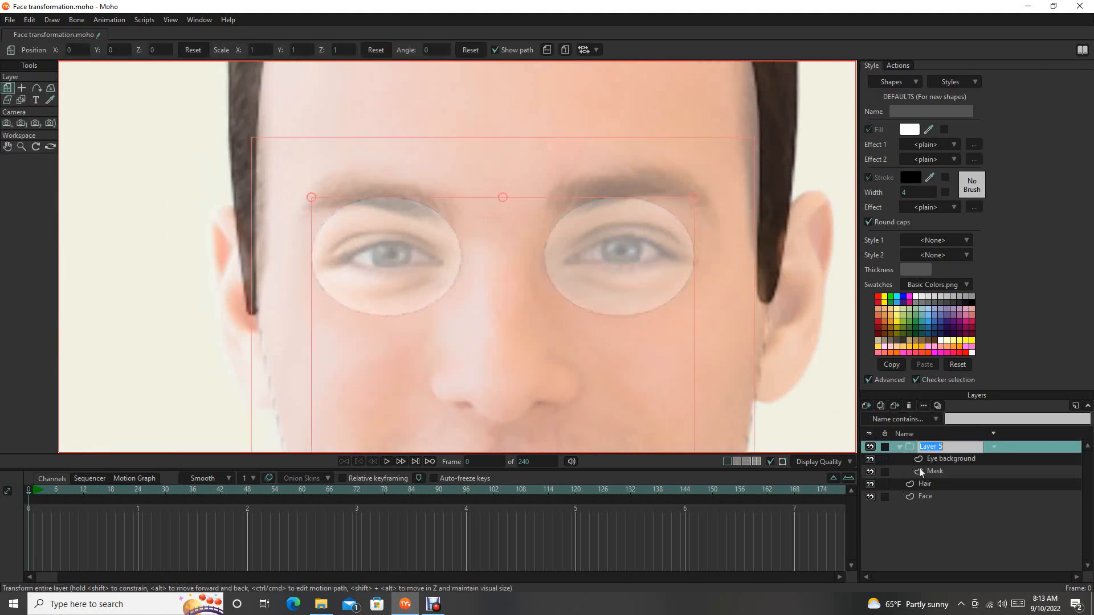
left_click(948, 520)
Set the new group layer's group mask to Hide all.
double_click(938, 446)
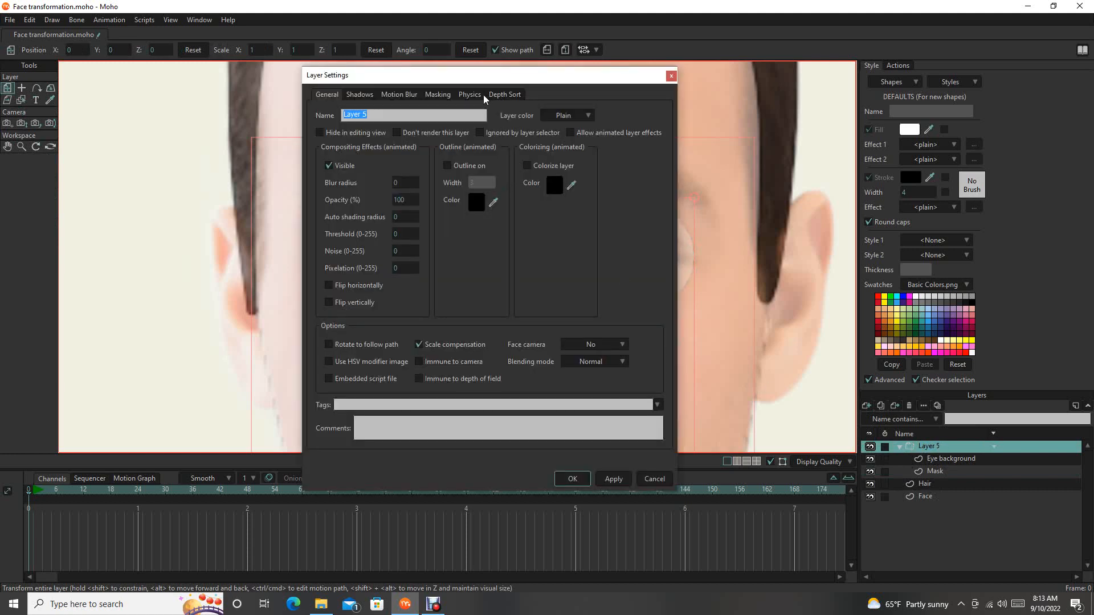
left_click(442, 95)
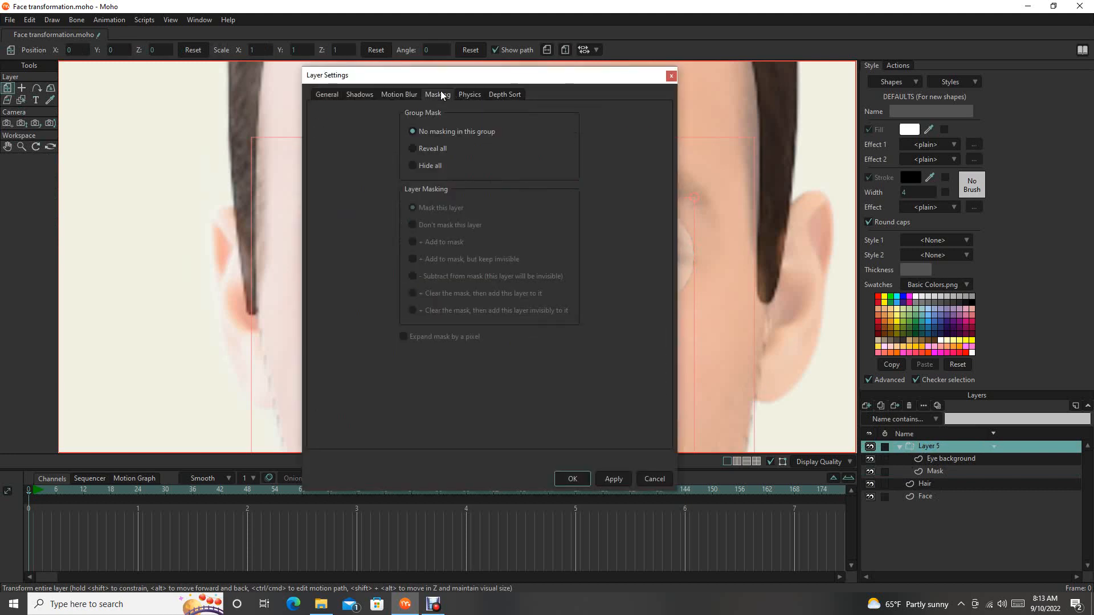
left_click_drag(488, 79, 736, 123)
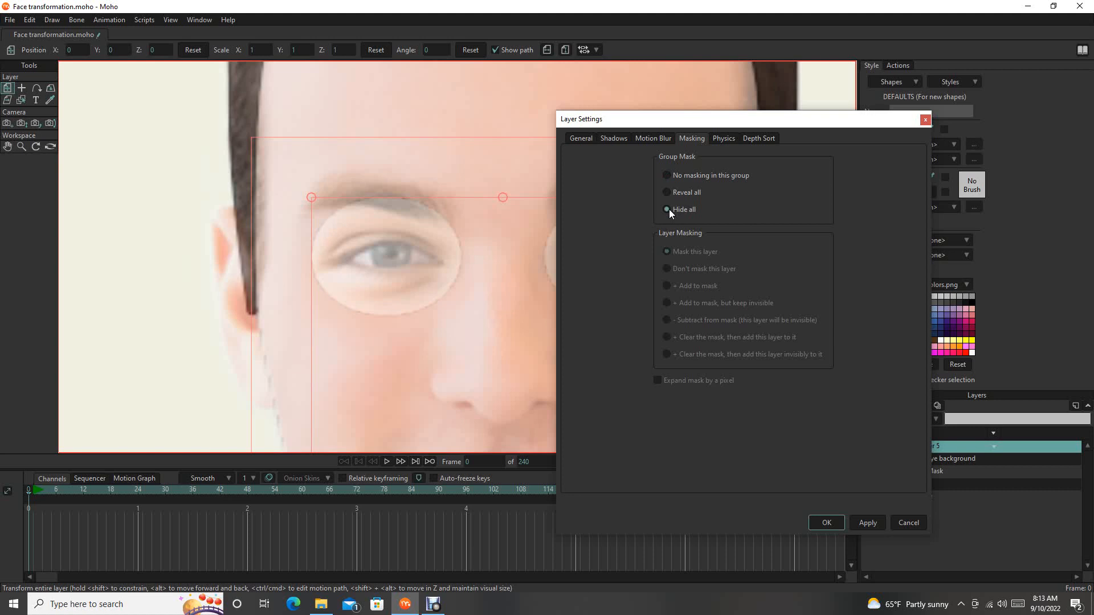
left_click(827, 523)
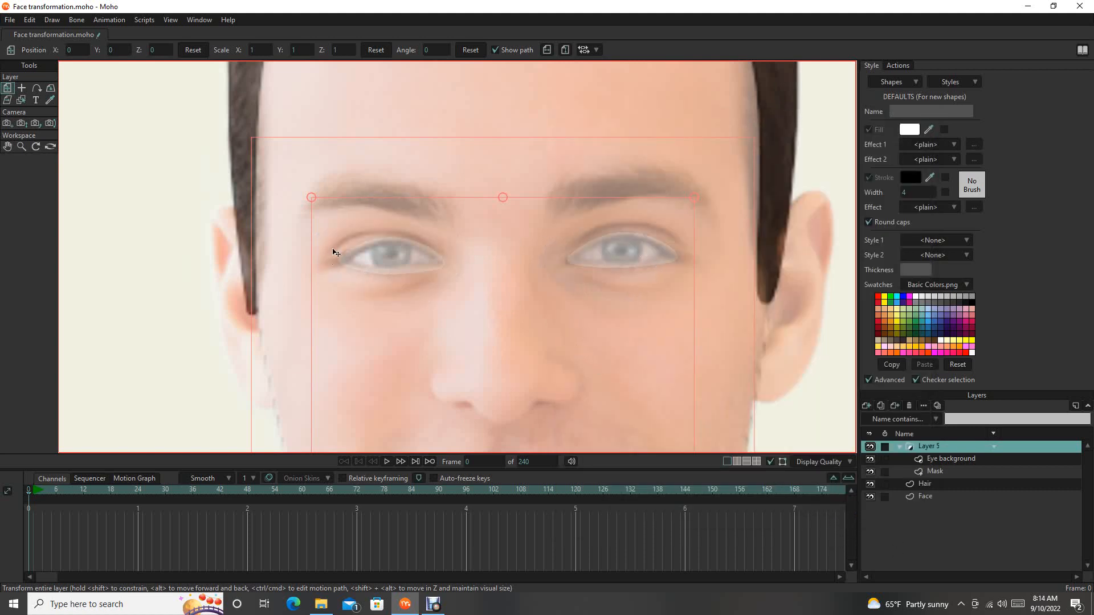
Hide the tracing image to check the masked eye whites, and select the Eye background layer inside the group.
scroll(393, 258, "up", 5)
scroll(395, 259, "down", 7)
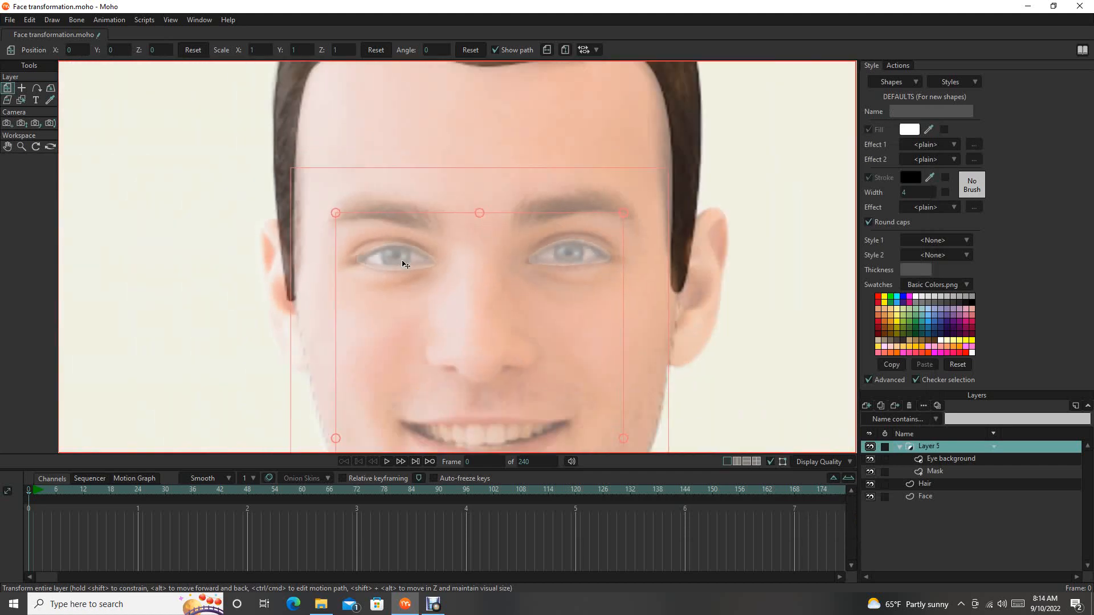
left_click_drag(439, 284, 370, 343)
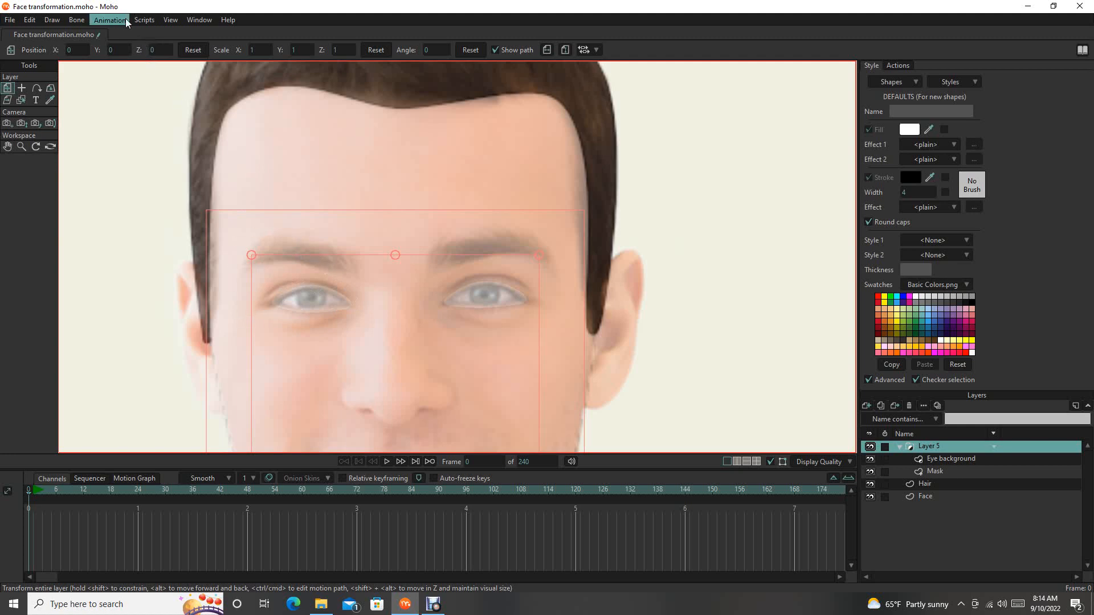
left_click(171, 20)
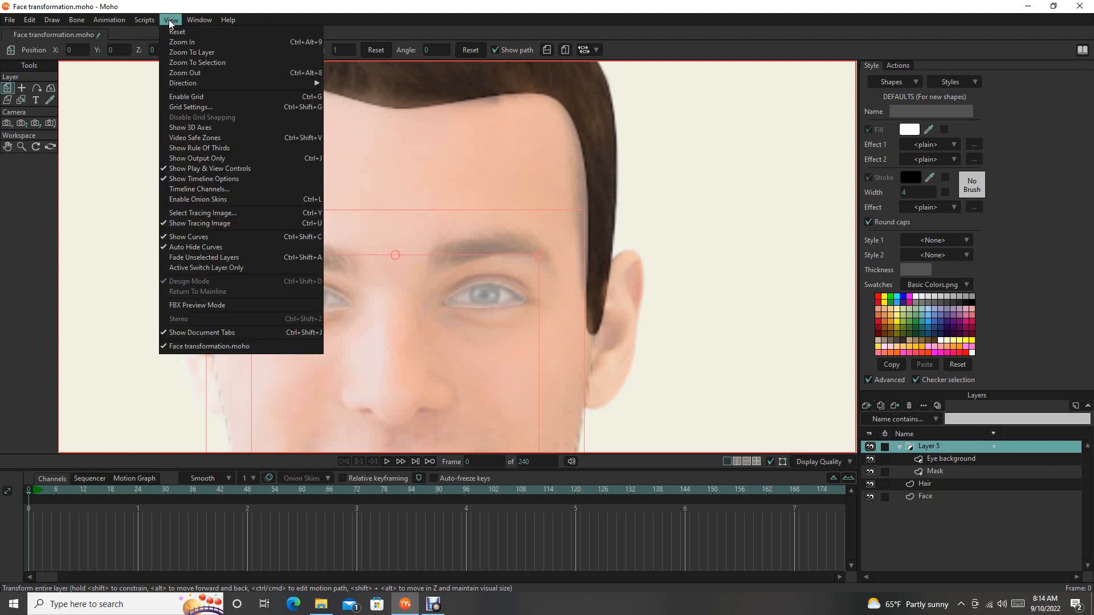
left_click(195, 223)
scroll(393, 344, "up", 2)
scroll(392, 344, "down", 4)
scroll(395, 342, "up", 3)
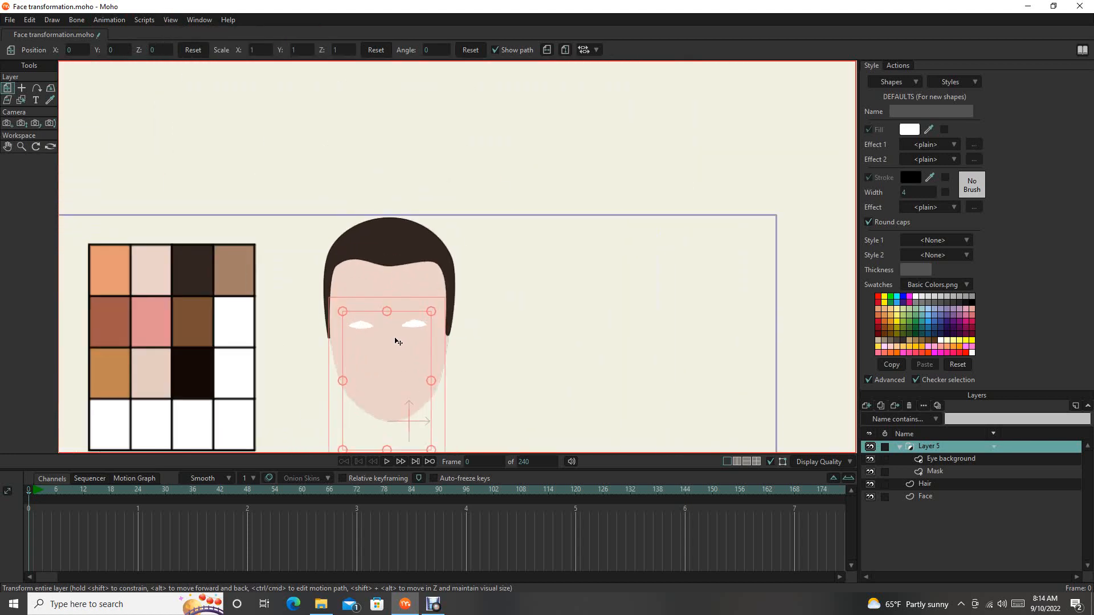
left_click(948, 461)
scroll(390, 338, "up", 3)
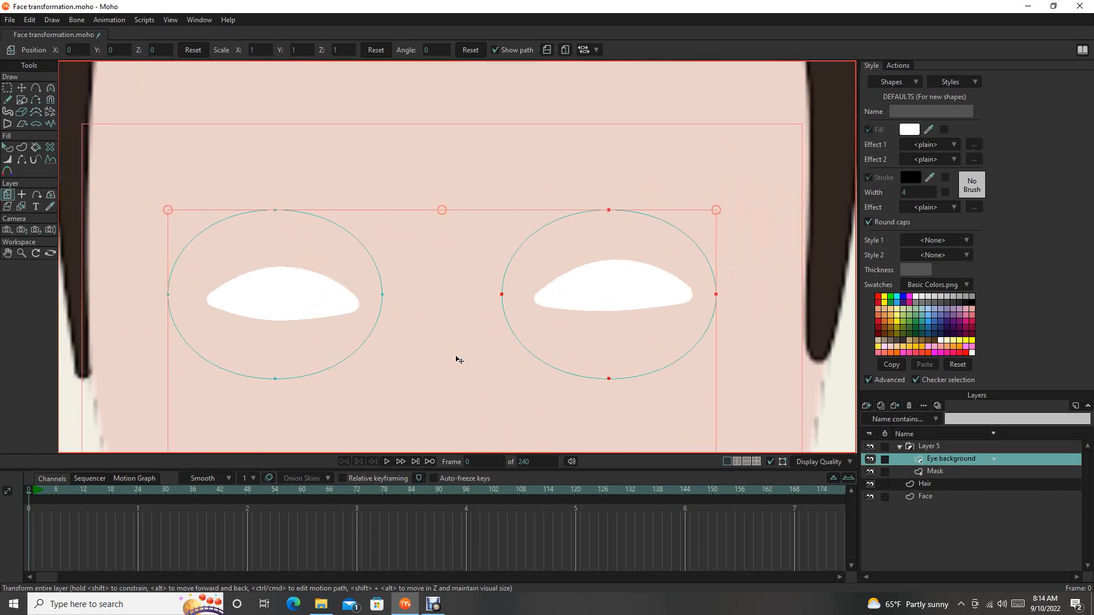
scroll(473, 315, "down", 4)
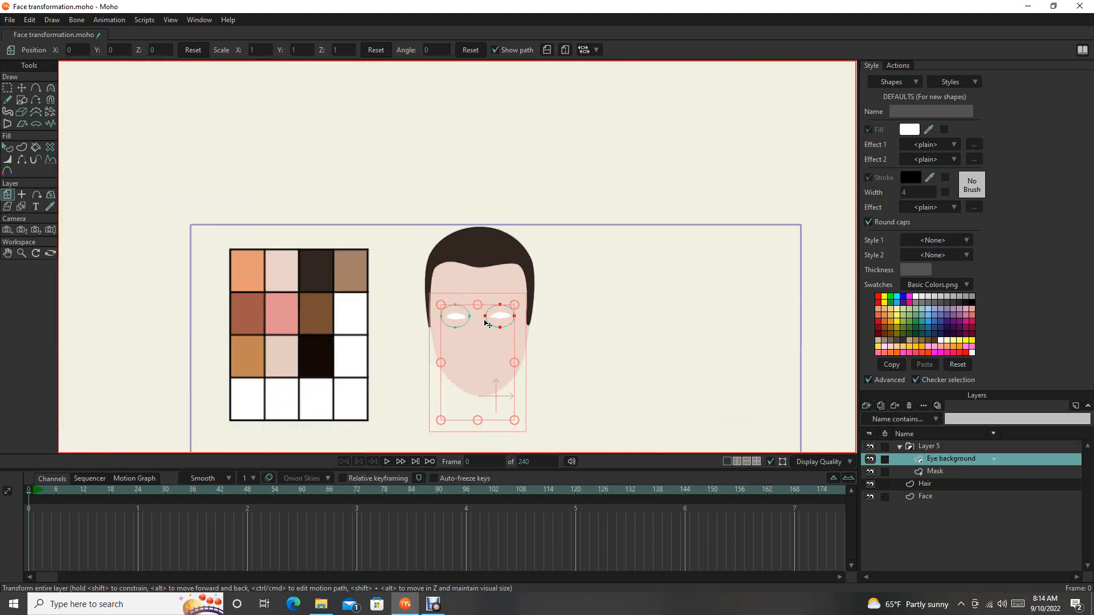
scroll(491, 318, "up", 3)
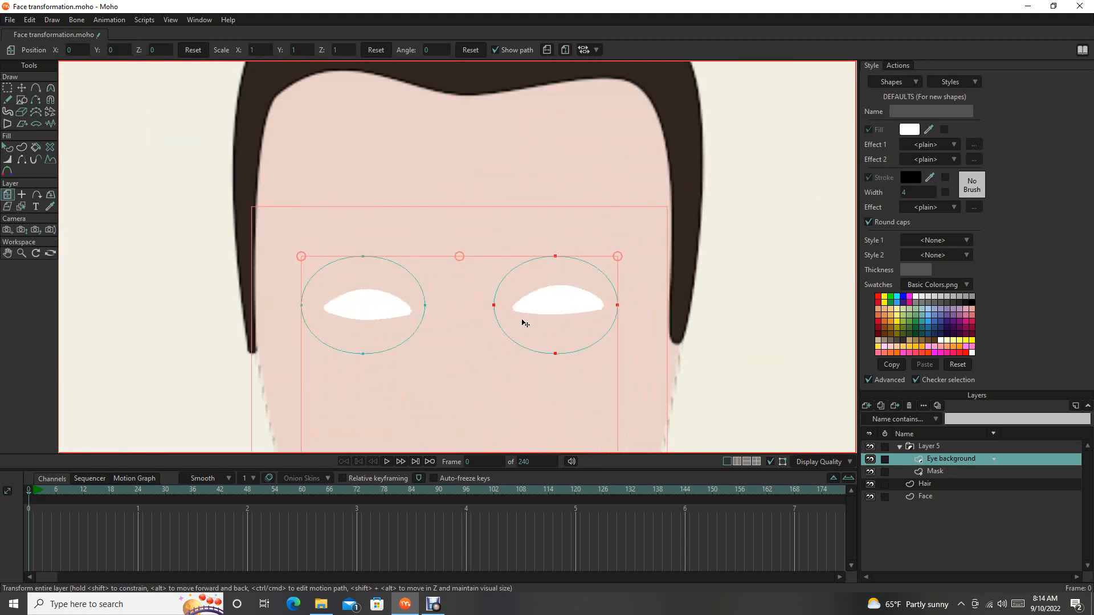
Show the tracing image again as a reference for the eyes.
left_click(171, 20)
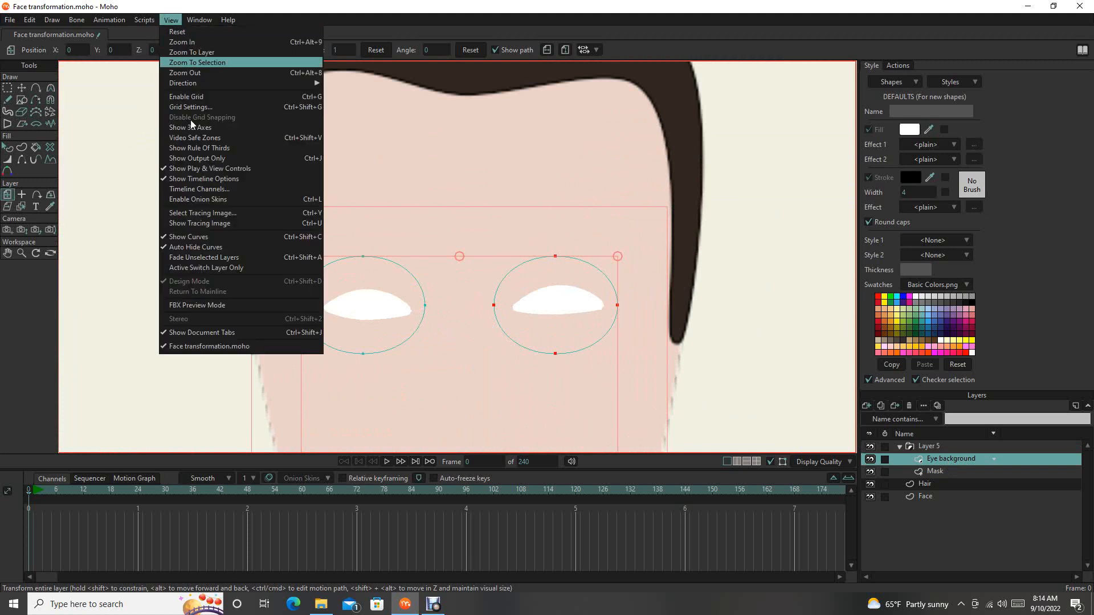
left_click(203, 225)
scroll(473, 347, "down", 5)
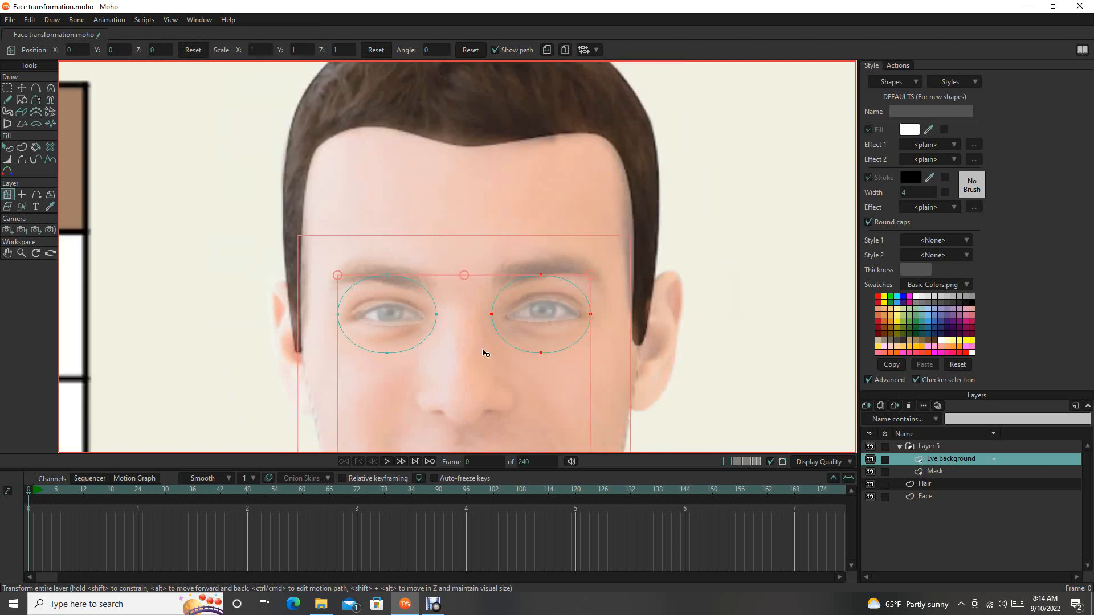
scroll(451, 344, "up", 10)
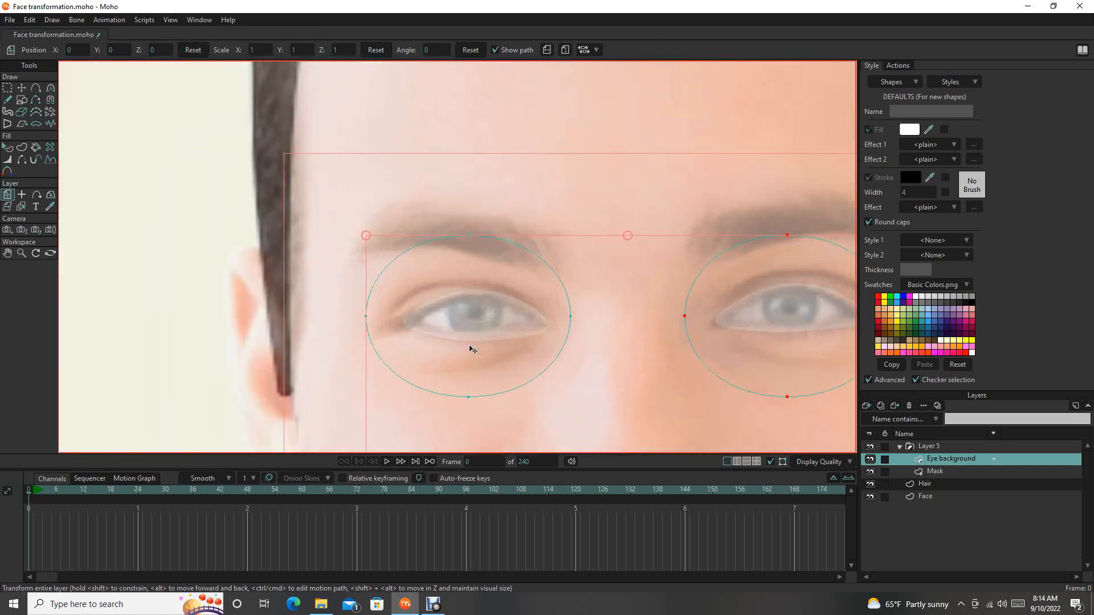
left_click_drag(437, 334, 321, 349)
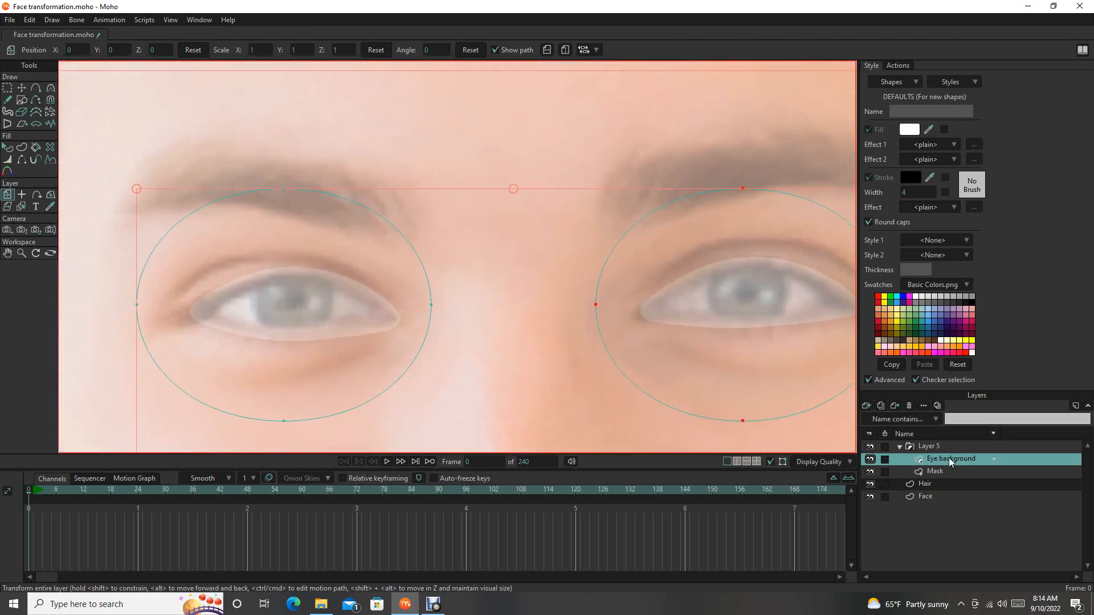
Add a new vector layer above the Eye background layer and name it Irises.
left_click(867, 406)
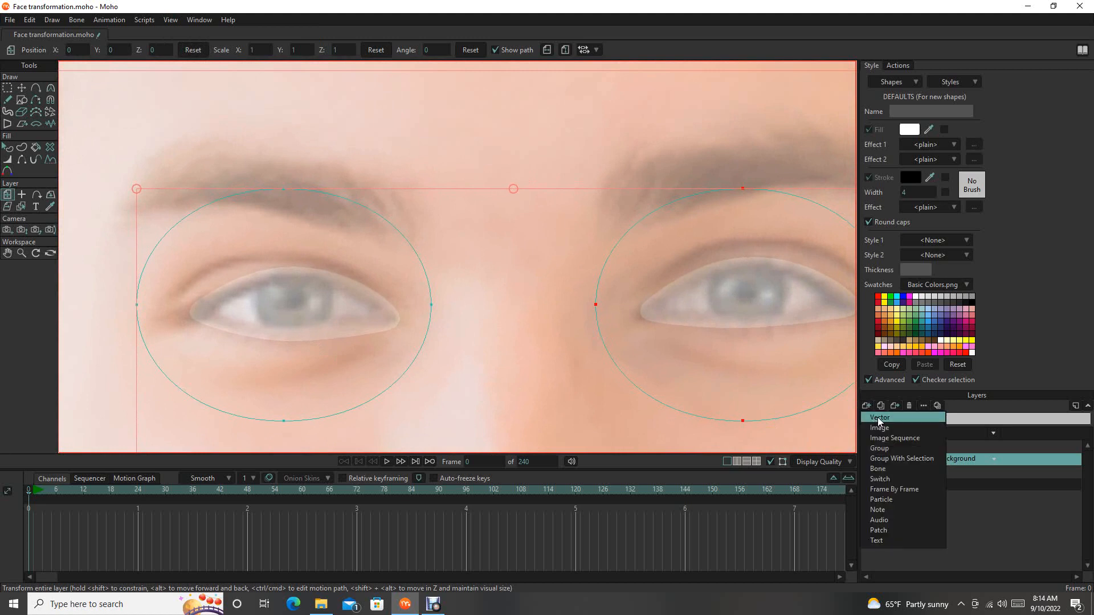
left_click(878, 418)
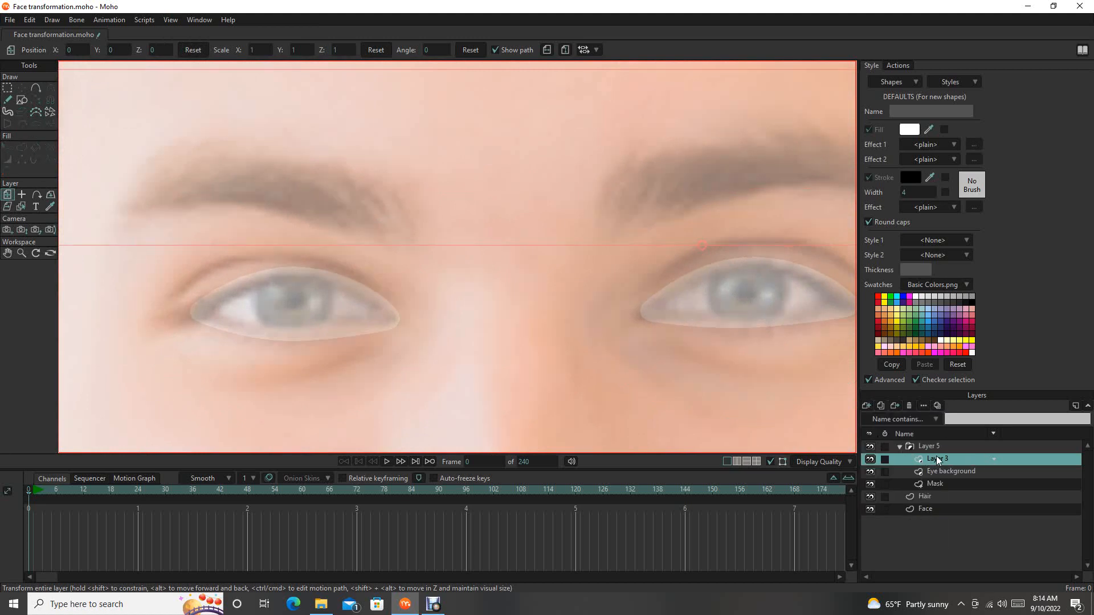
double_click(937, 459)
type("Ir")
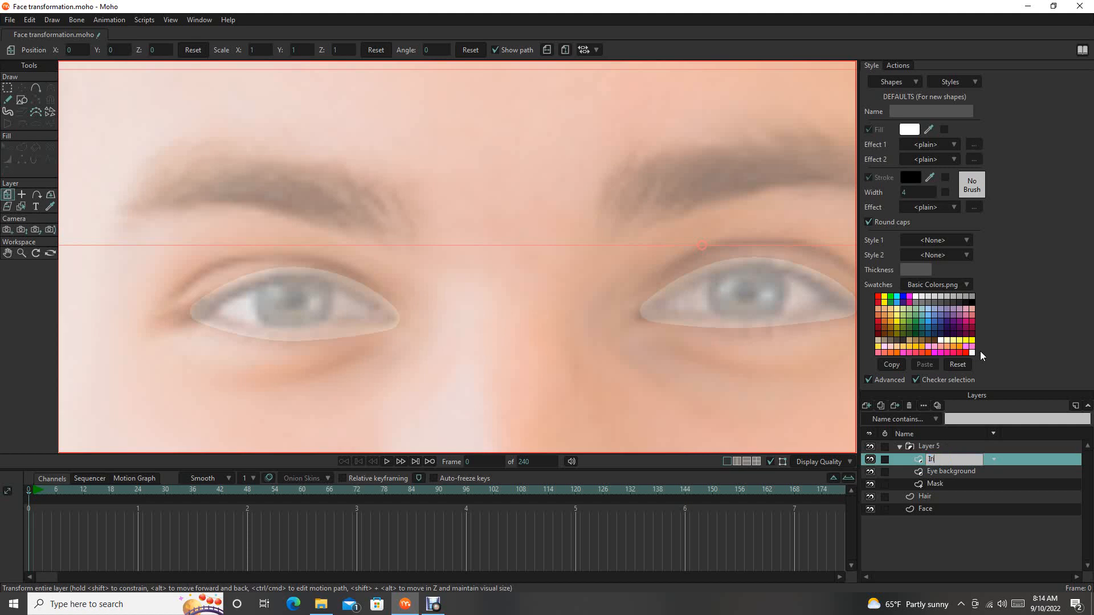
type("ises")
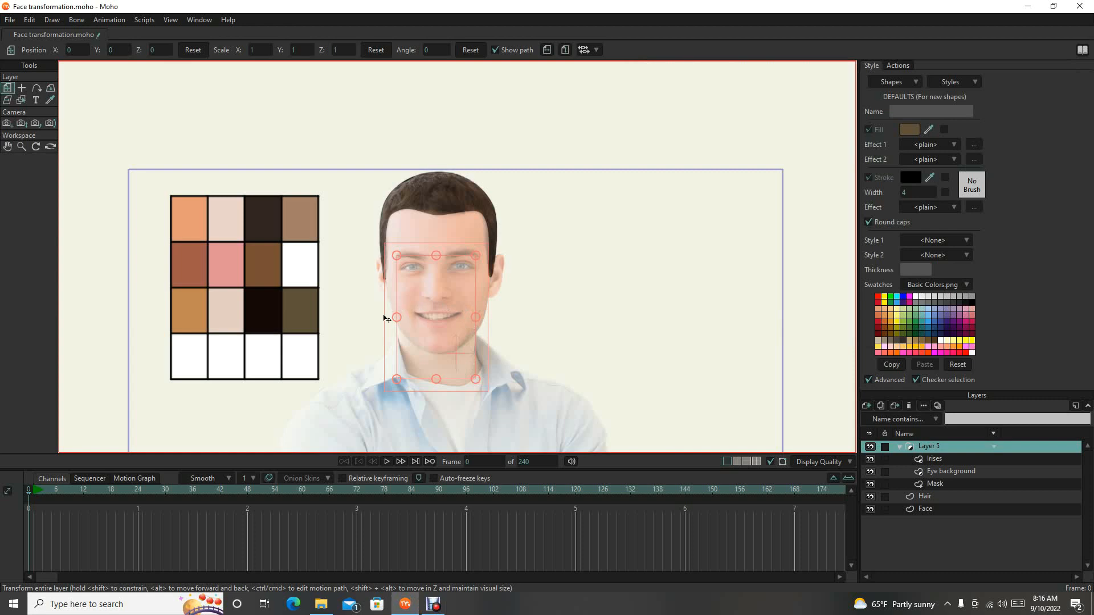
scroll(350, 318, "up", 6)
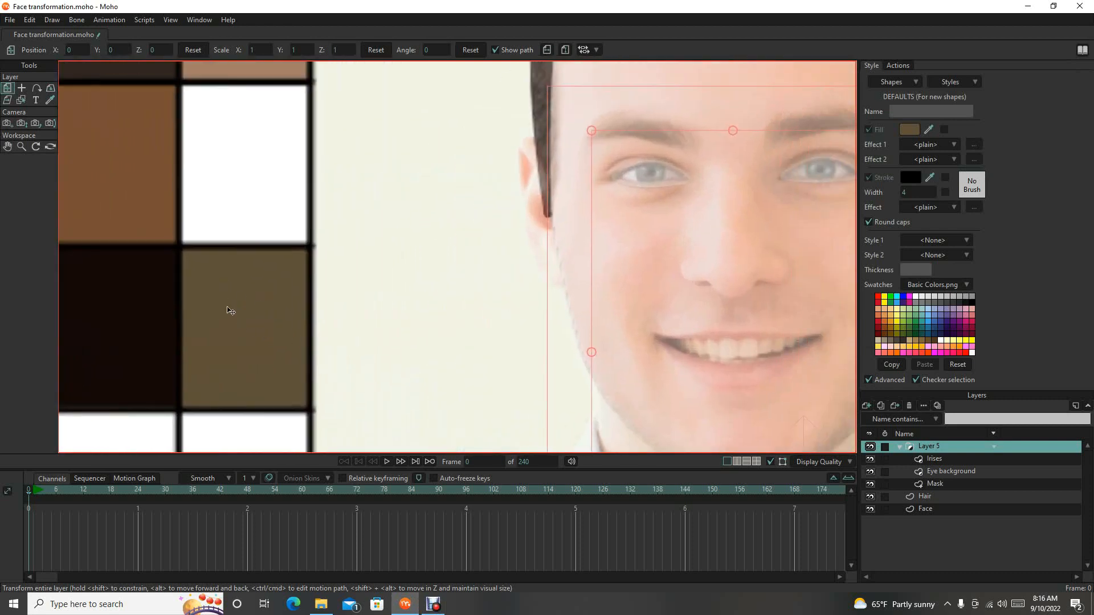
scroll(449, 314, "down", 6)
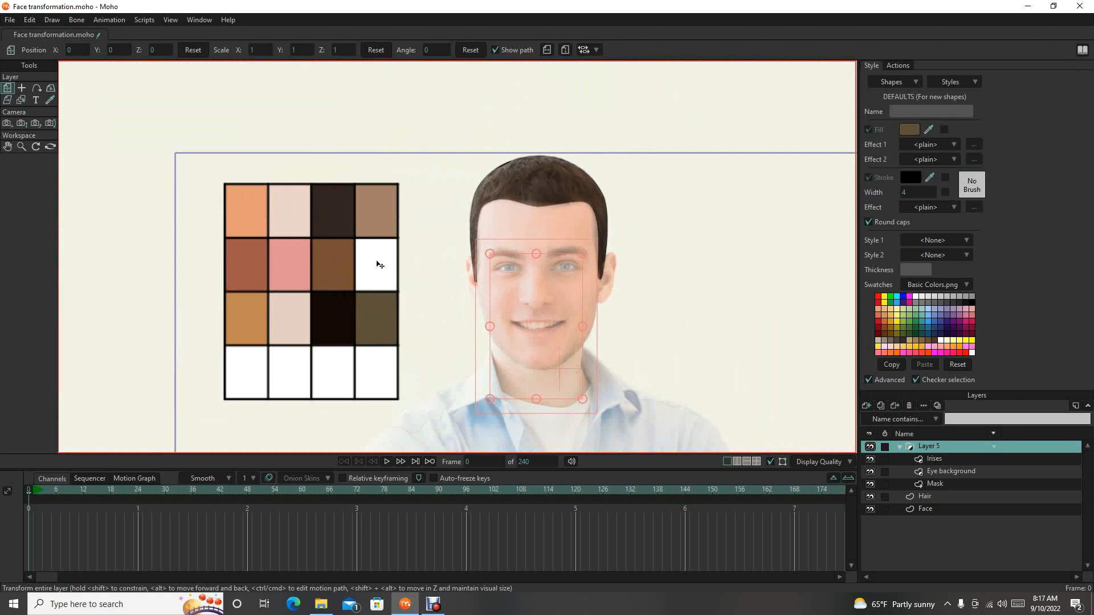
scroll(387, 269, "up", 4)
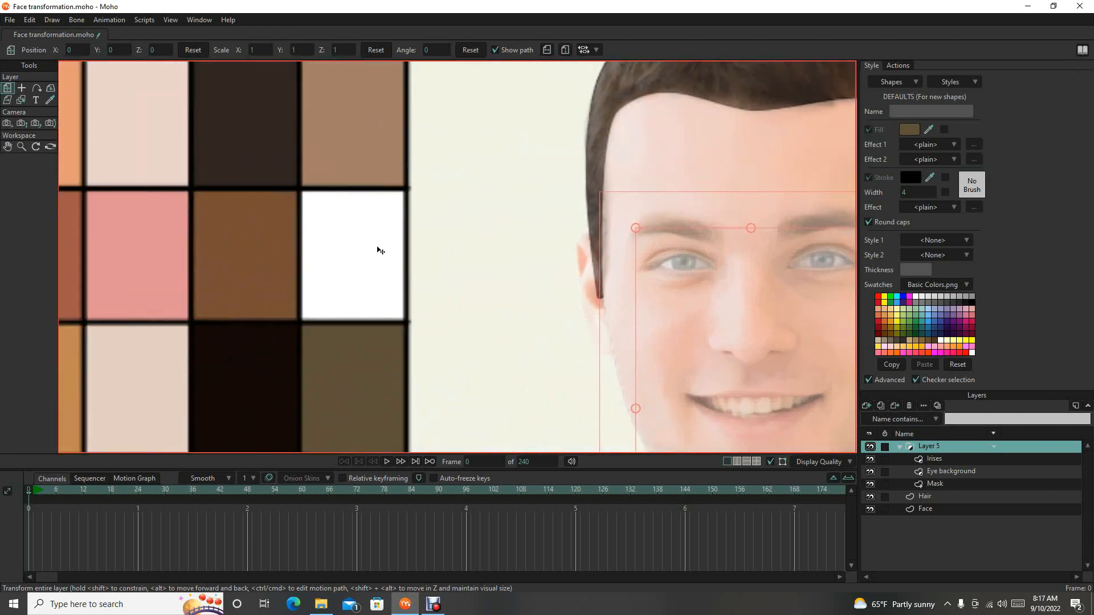
scroll(551, 285, "down", 4)
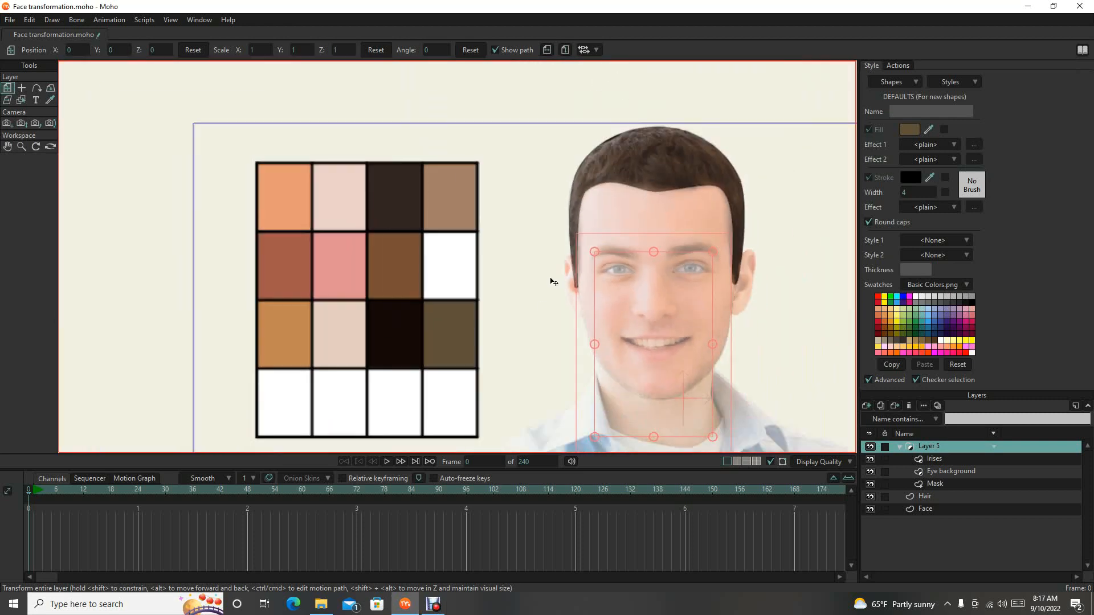
Fill both ellipses on the Eye background layer with the white sampled from the reference palette.
left_click(945, 484)
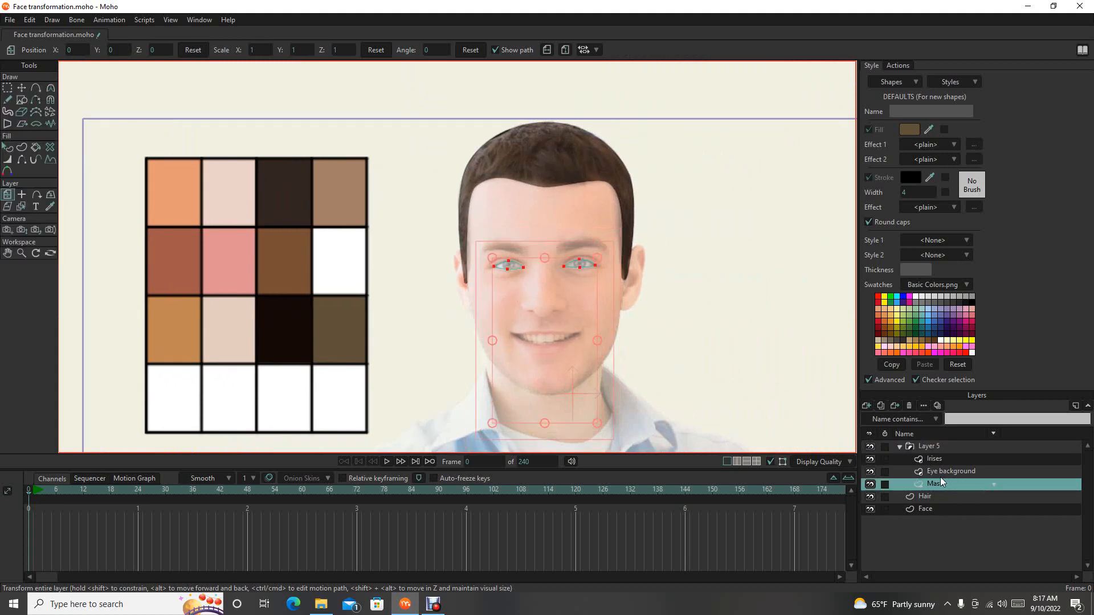
left_click(945, 473)
scroll(456, 283, "up", 4)
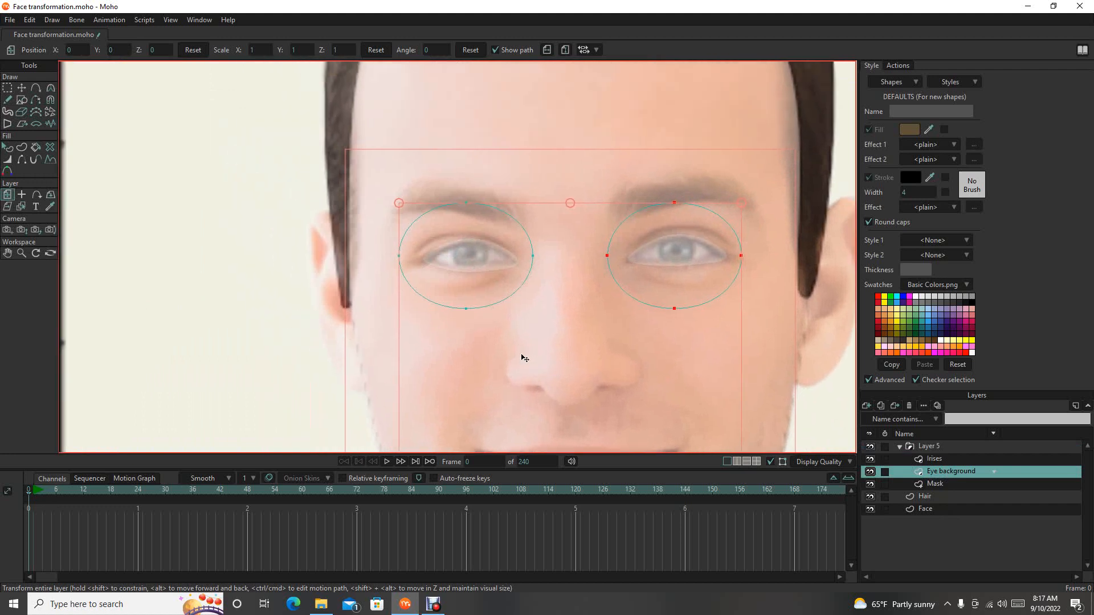
key("q")
left_click(472, 259)
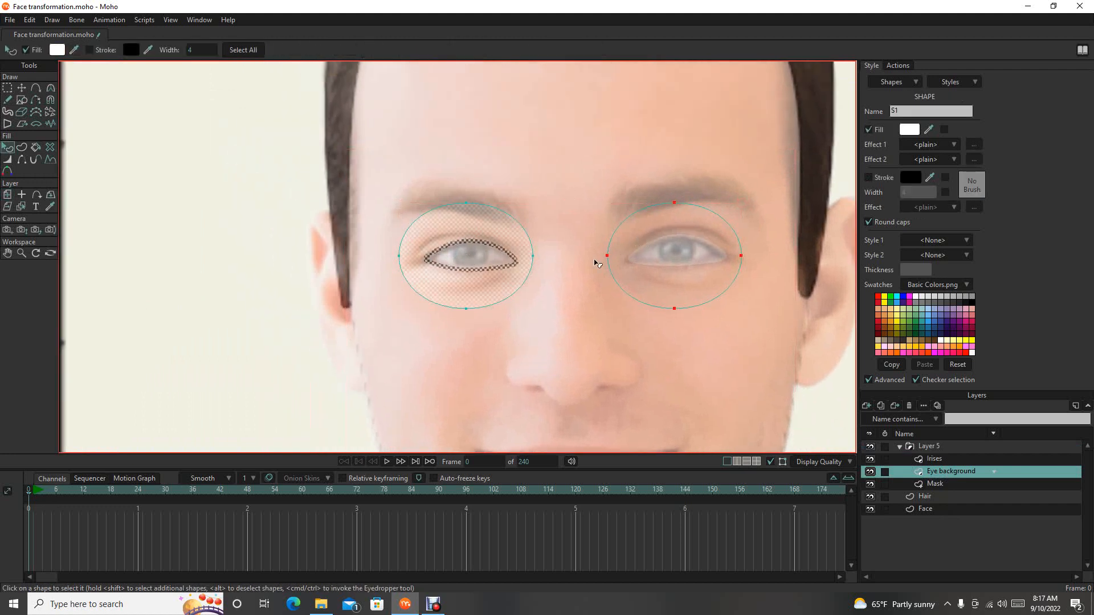
left_click(658, 242, "shift")
scroll(500, 291, "down", 4)
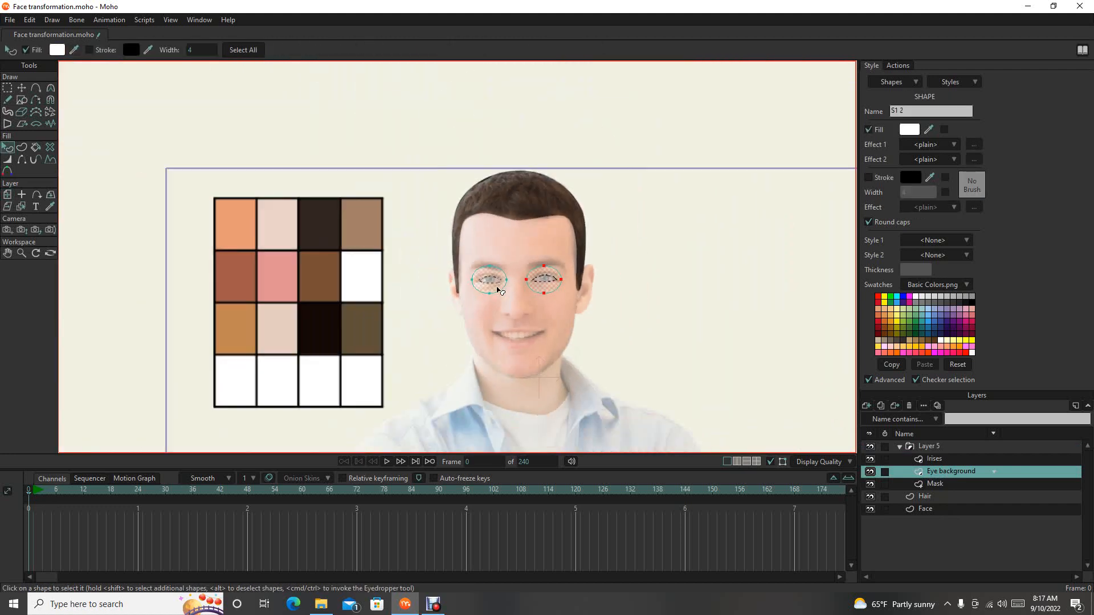
scroll(498, 291, "up", 3)
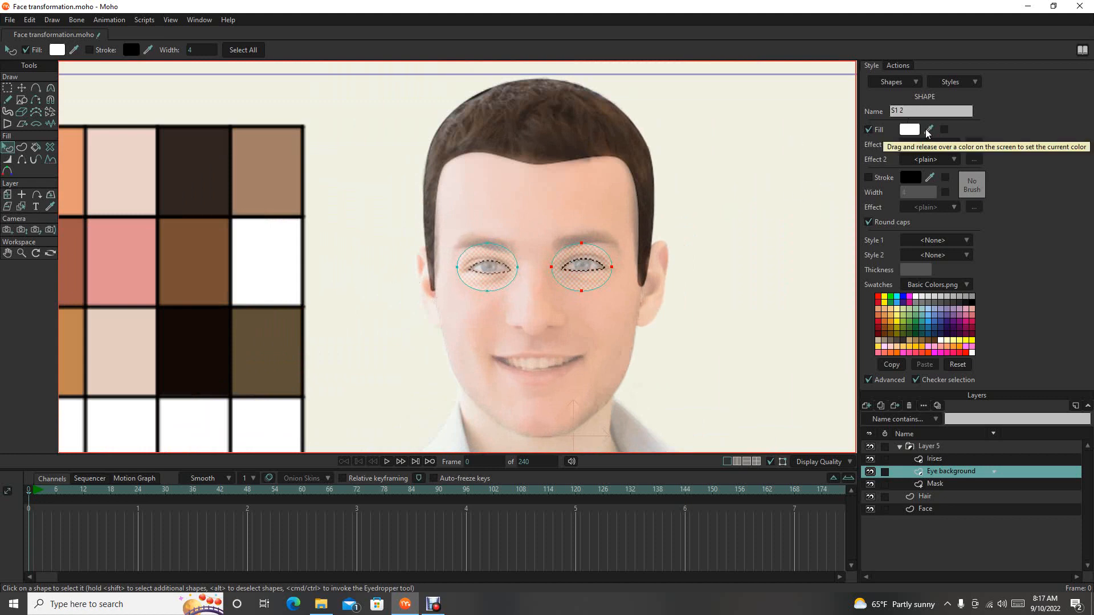
left_click_drag(929, 134, 279, 257)
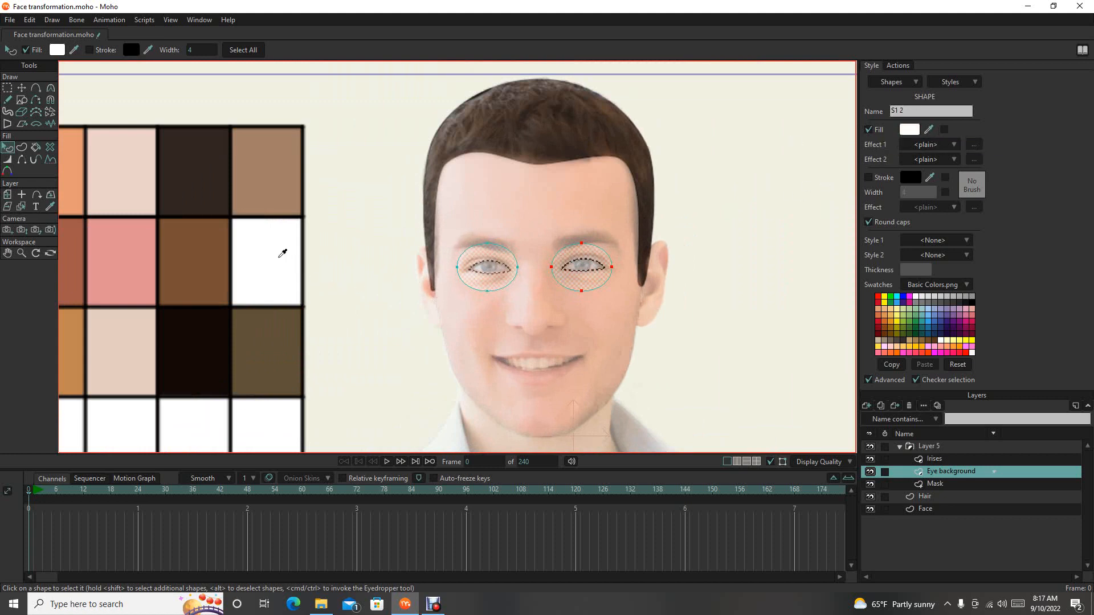
scroll(548, 306, "down", 5)
left_click(642, 311)
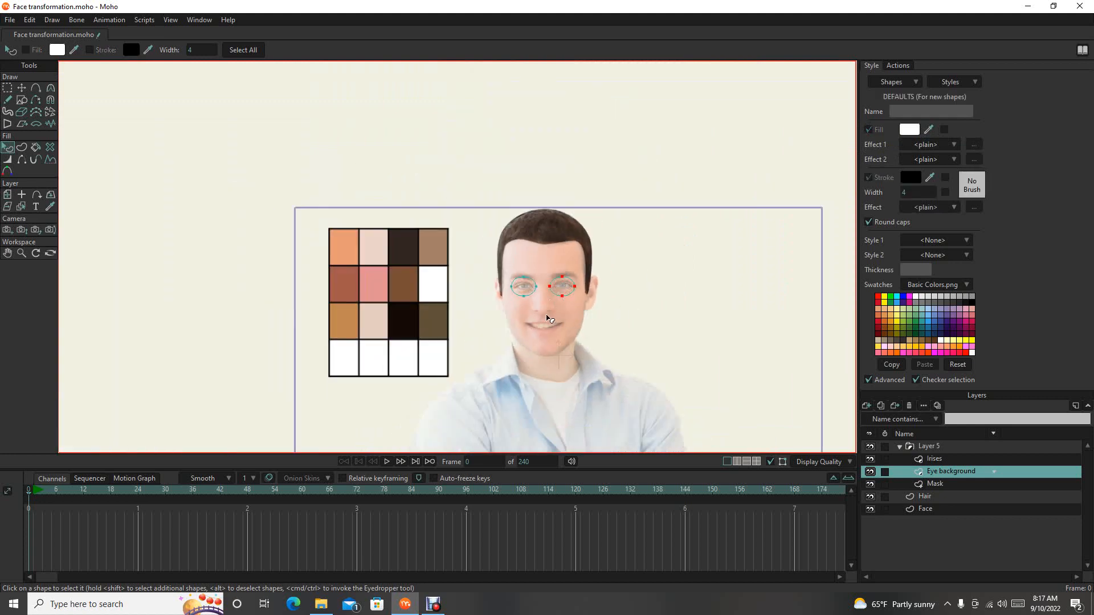
scroll(545, 315, "down", 5)
scroll(546, 315, "up", 8)
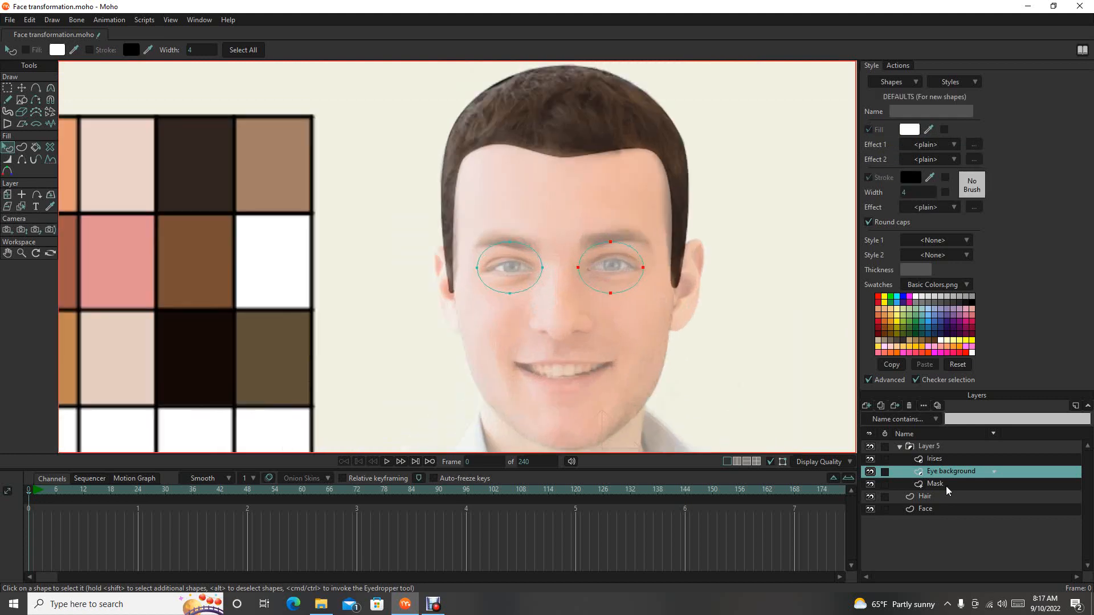
Set the fill for new ellipses on the Irises layer to the olive-brown sampled from the reference palette.
left_click(949, 459)
scroll(686, 388, "down", 5)
scroll(472, 300, "up", 4)
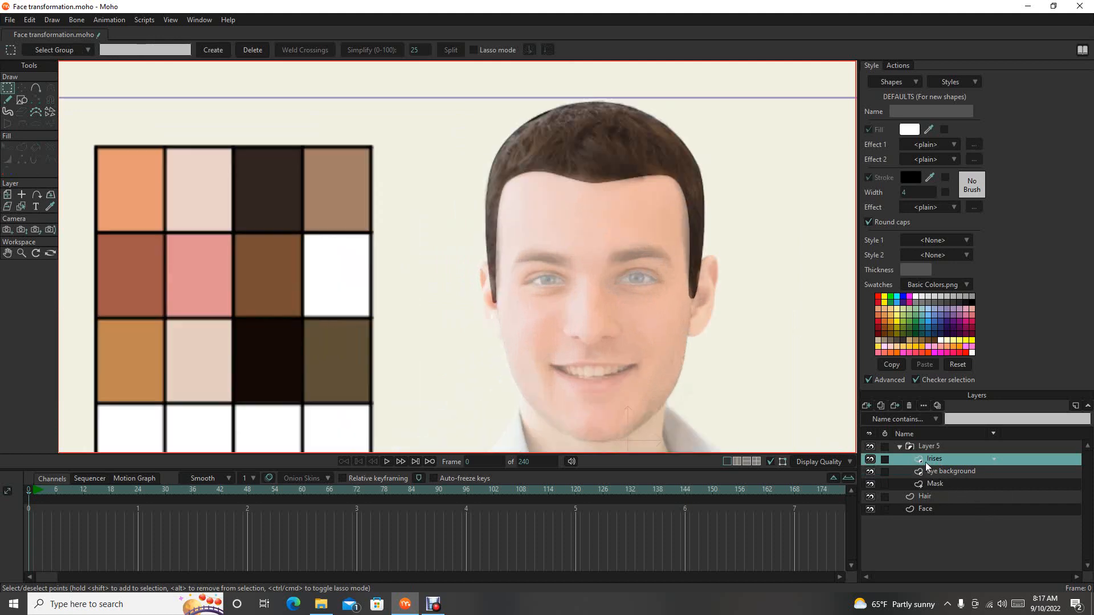
scroll(533, 326, "down", 2)
scroll(522, 326, "up", 1)
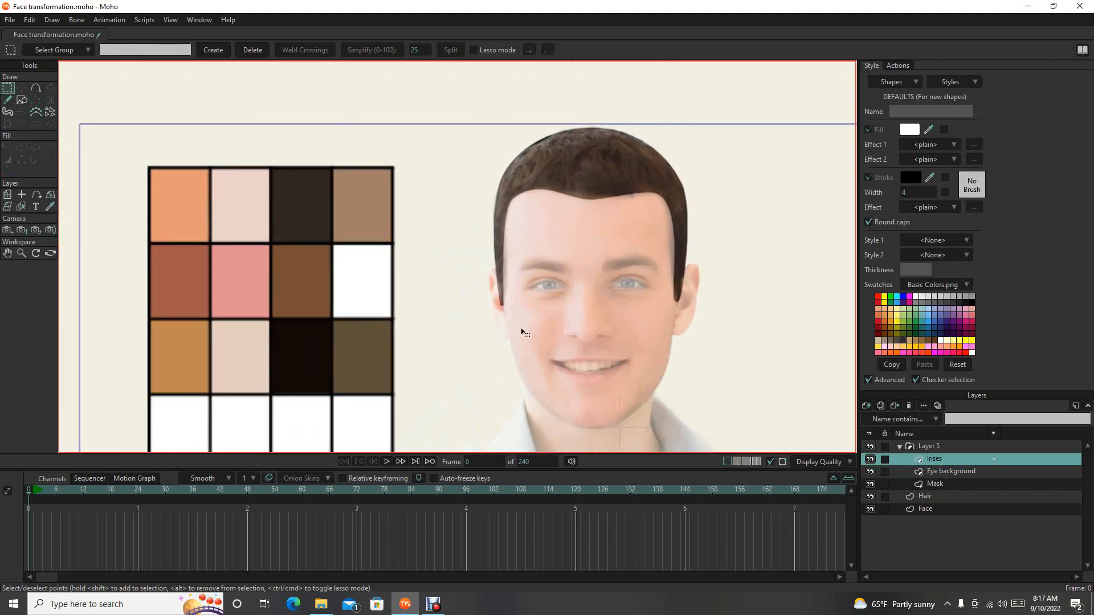
left_click(22, 100)
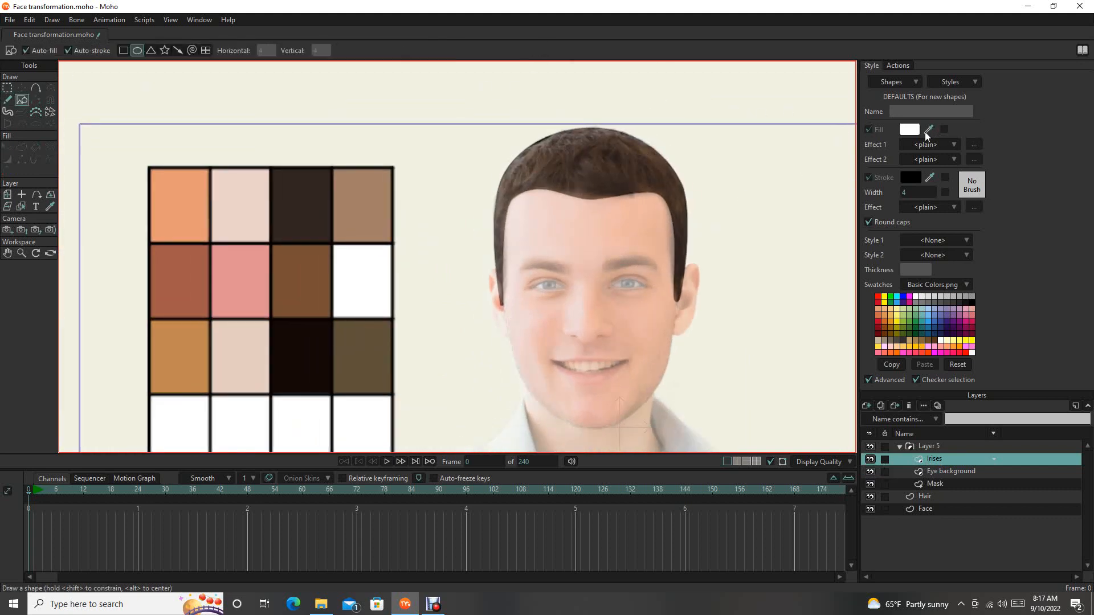
left_click_drag(929, 133, 367, 345)
With auto-stroke off, draw a filled iris circle over the left-hand eye, centred at about X -0.23, Y 0.47.
scroll(562, 296, "up", 10)
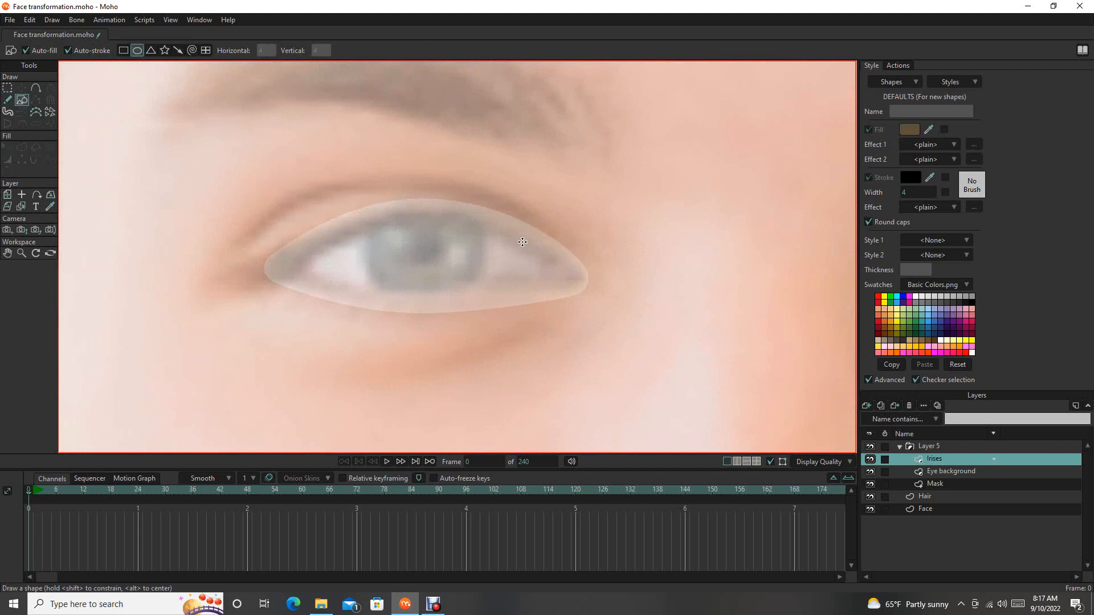
scroll(422, 239, "down", 8)
scroll(421, 242, "up", 5)
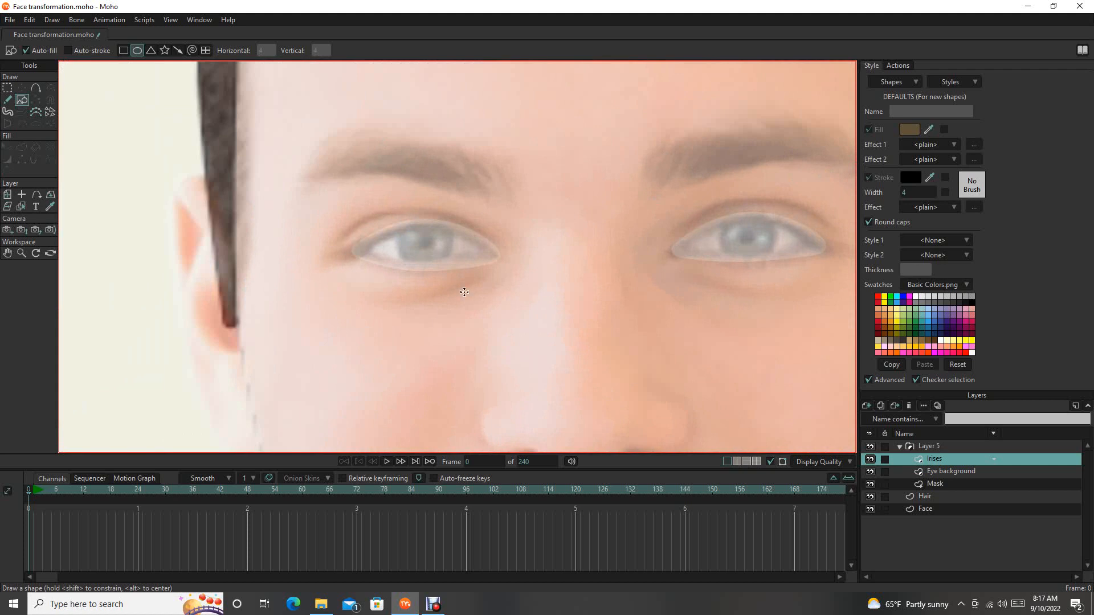
scroll(450, 289, "down", 8)
scroll(450, 290, "up", 5)
scroll(451, 290, "up", 5)
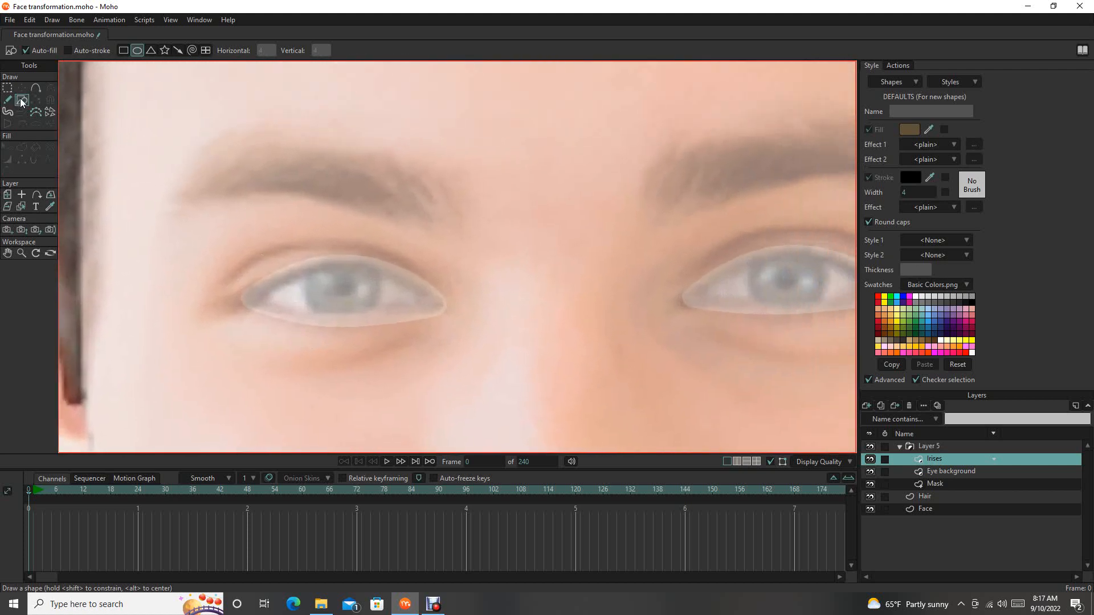
scroll(338, 309, "down", 1)
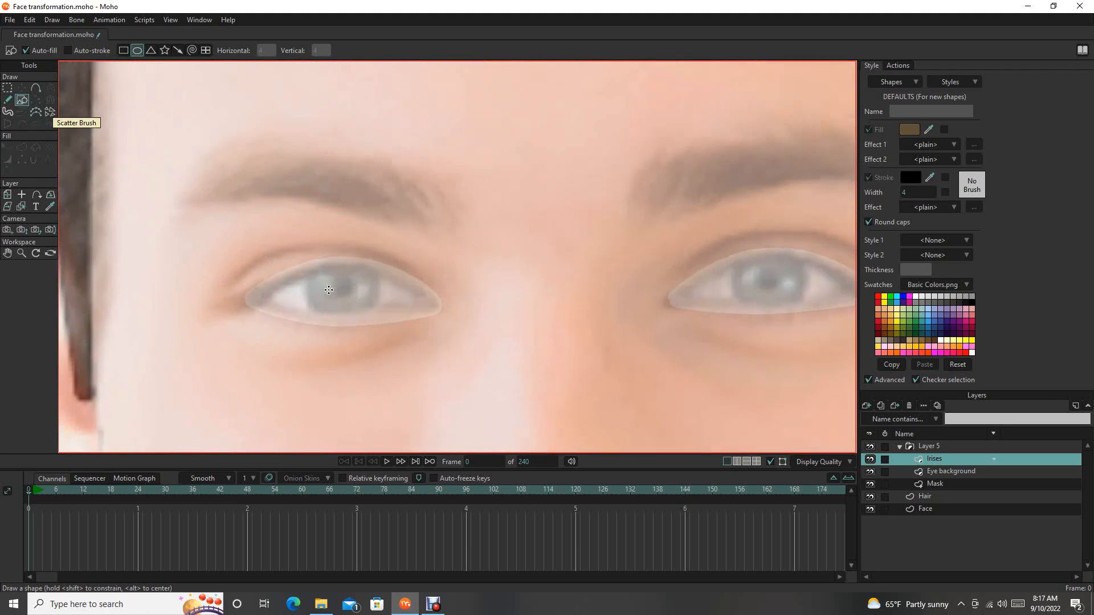
scroll(329, 290, "up", 2)
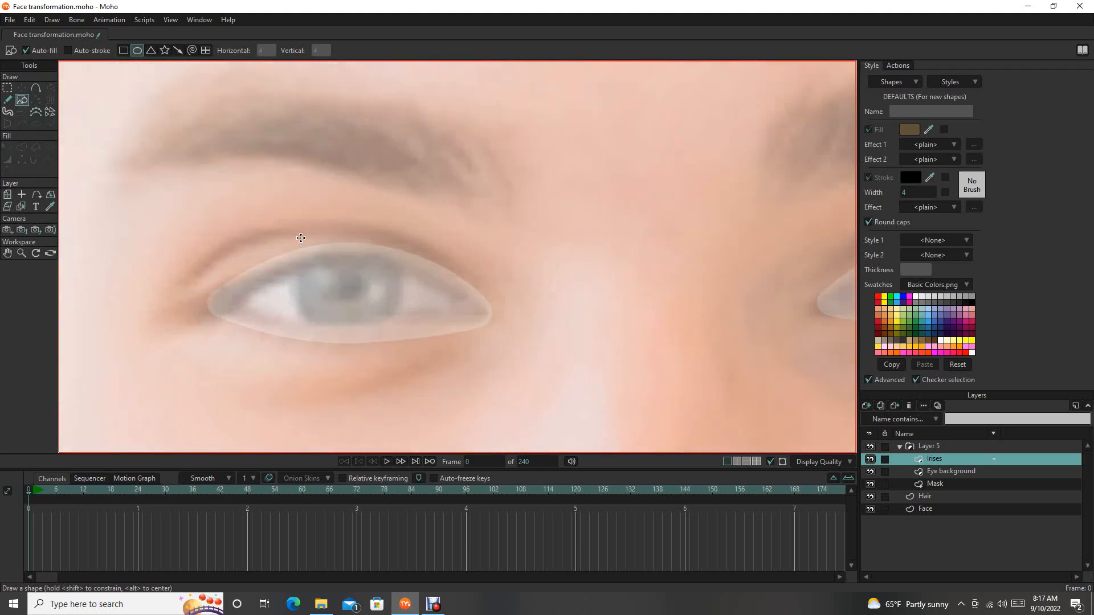
left_click_drag(299, 244, 360, 304)
mouse_move(395, 343)
left_mouse_down()
mouse_move(381, 324)
mouse_move(399, 342)
mouse_move(419, 287)
mouse_move(391, 332)
mouse_move(364, 321)
mouse_move(374, 326)
left_mouse_up()
key("t")
scroll(455, 308, "down", 5)
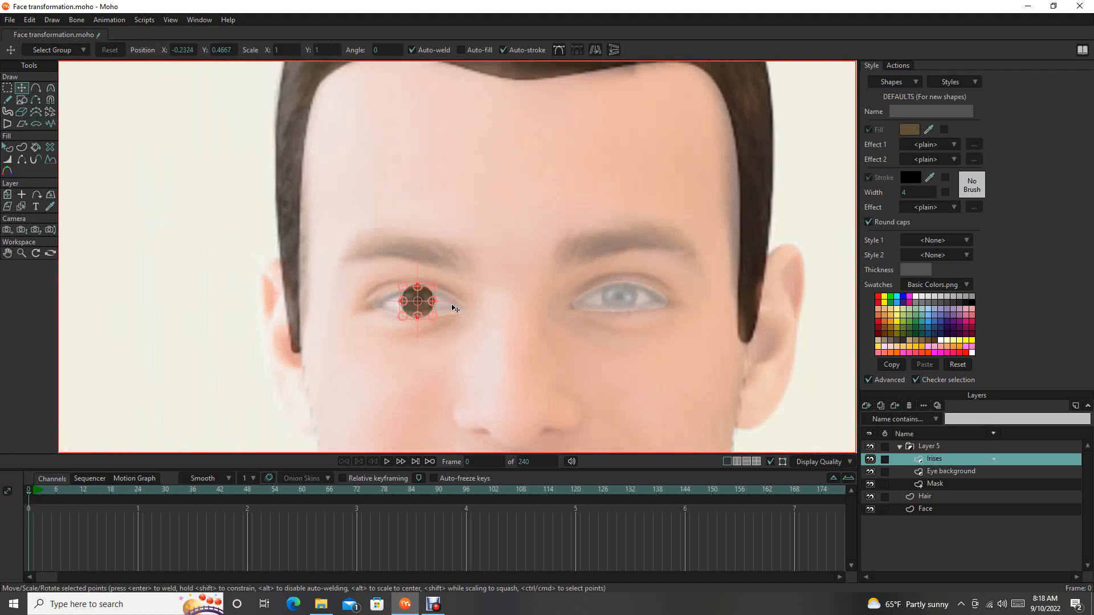
Draw a matching filled iris circle over the right-hand eye, centred at about X 0.03, Y 0.47.
left_click_drag(543, 335, 457, 332)
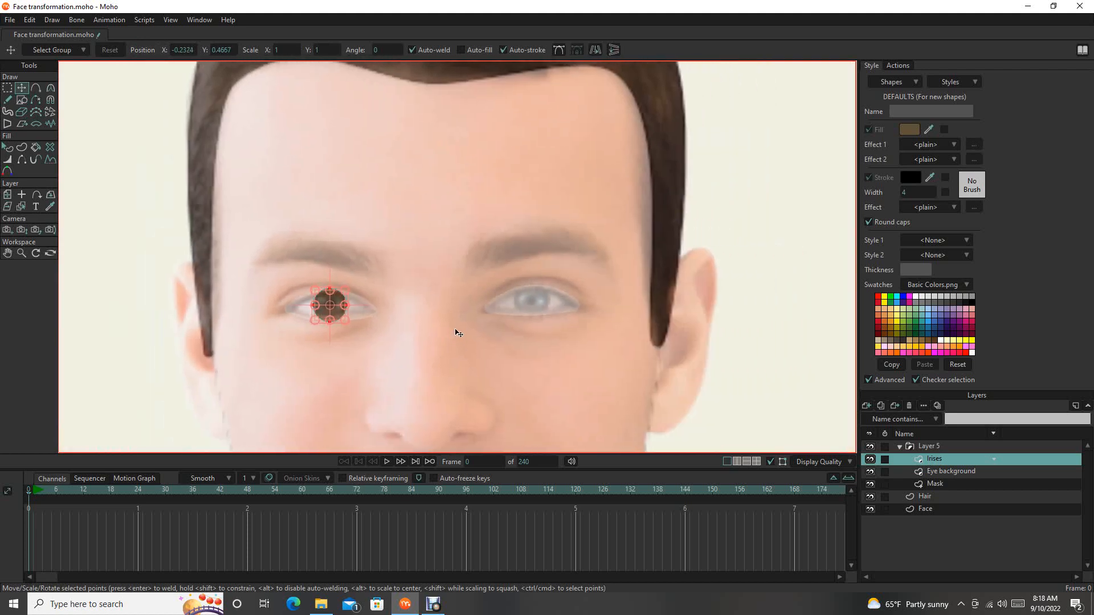
left_click(23, 99)
scroll(574, 329, "up", 6)
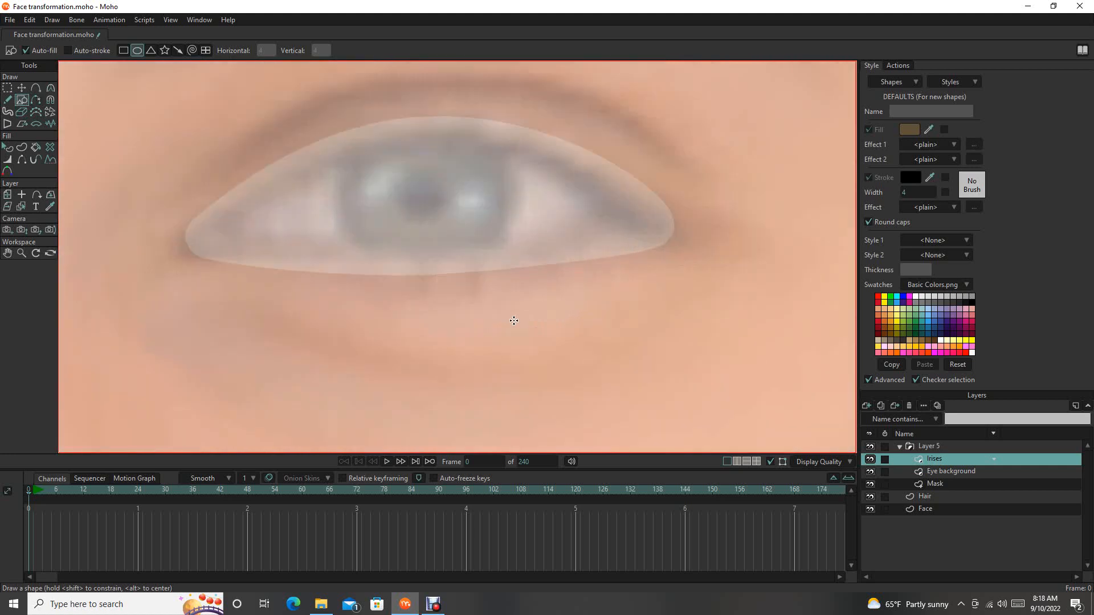
scroll(381, 288, "down", 3)
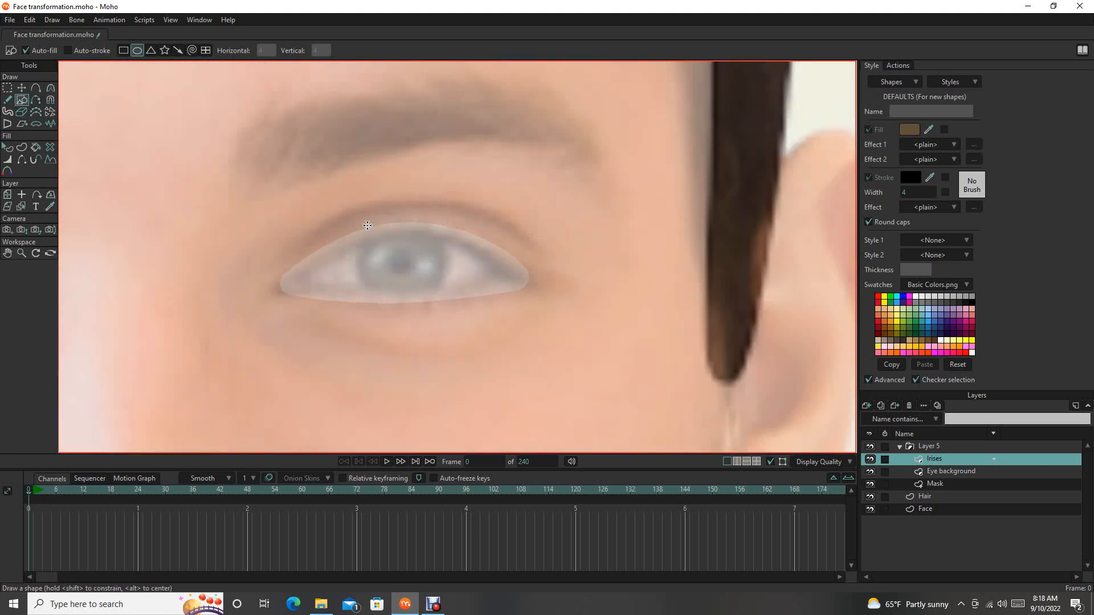
mouse_move(365, 226)
left_mouse_down()
mouse_move(452, 312)
mouse_move(414, 274)
mouse_move(399, 318)
mouse_move(421, 287)
left_mouse_up()
key("t")
scroll(409, 296, "down", 6)
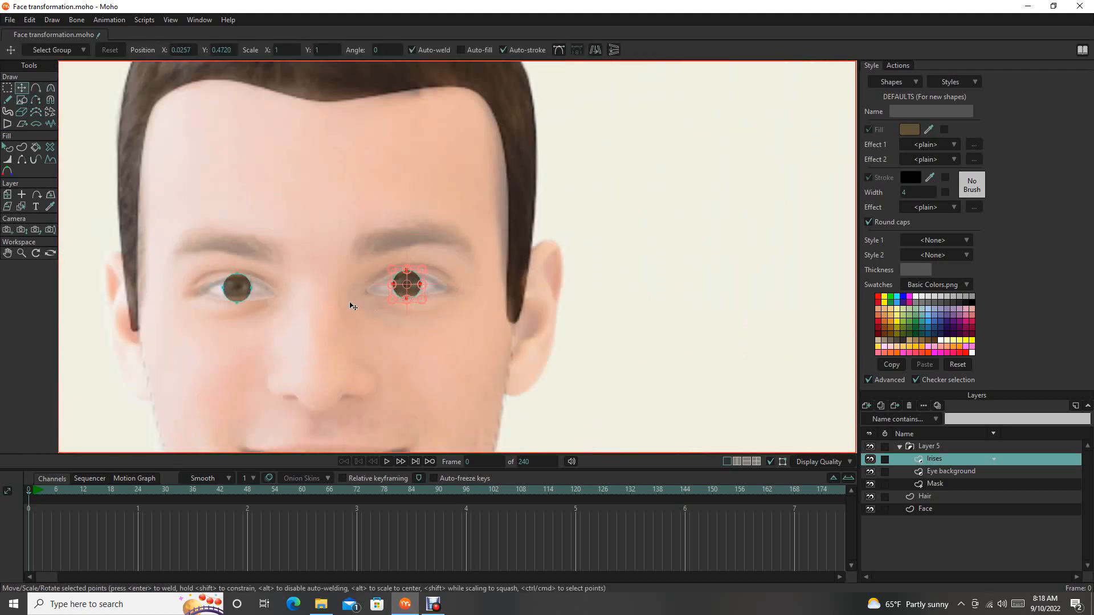
Set the fill for new ellipses on the Irises layer to the near-black sampled from the reference palette.
scroll(296, 305, "up", 3)
scroll(297, 308, "down", 4)
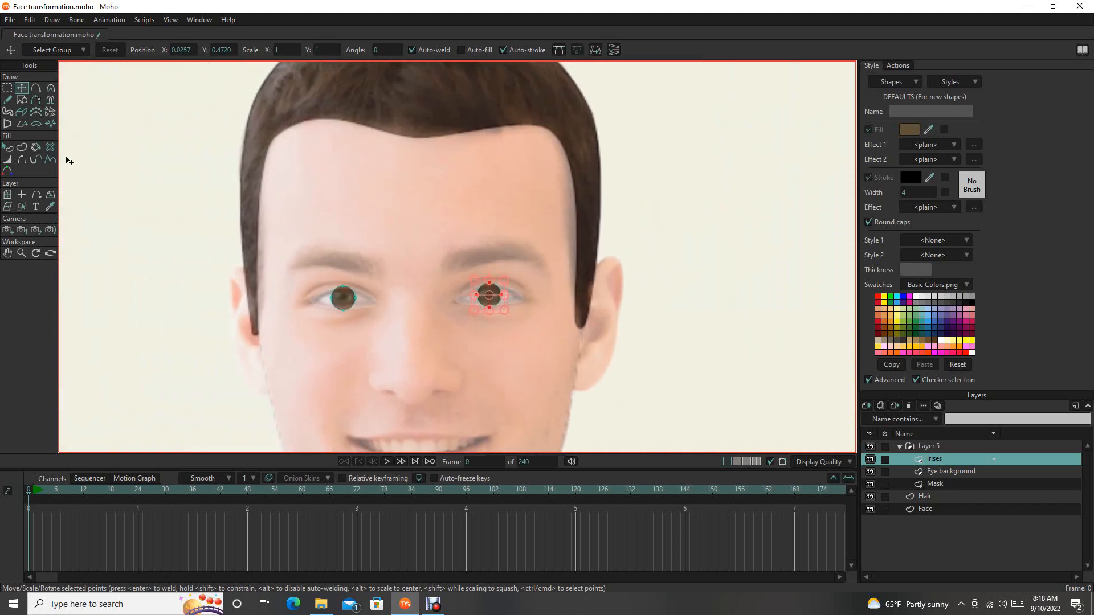
left_click(27, 102)
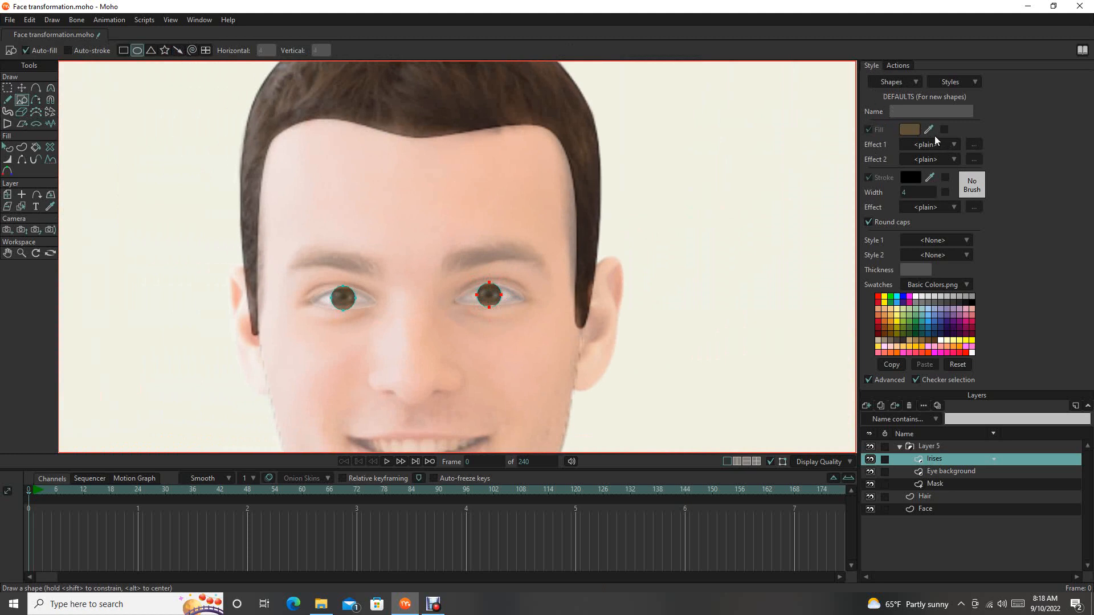
scroll(580, 187, "down", 4)
scroll(536, 199, "up", 2)
left_click_drag(535, 199, 752, 191)
scroll(752, 191, "down", 6)
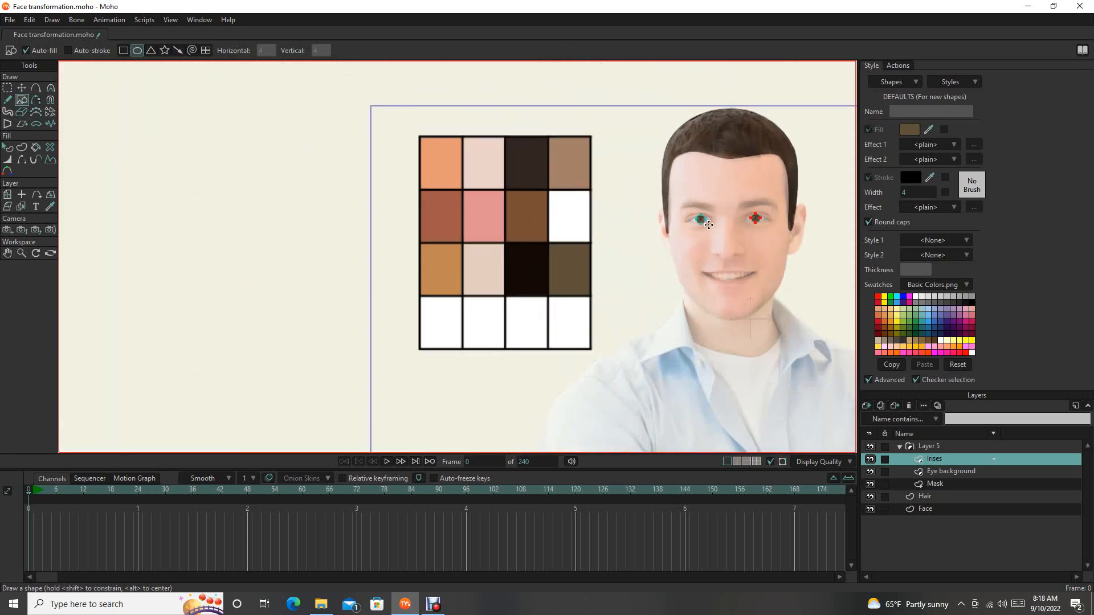
scroll(709, 223, "up", 4)
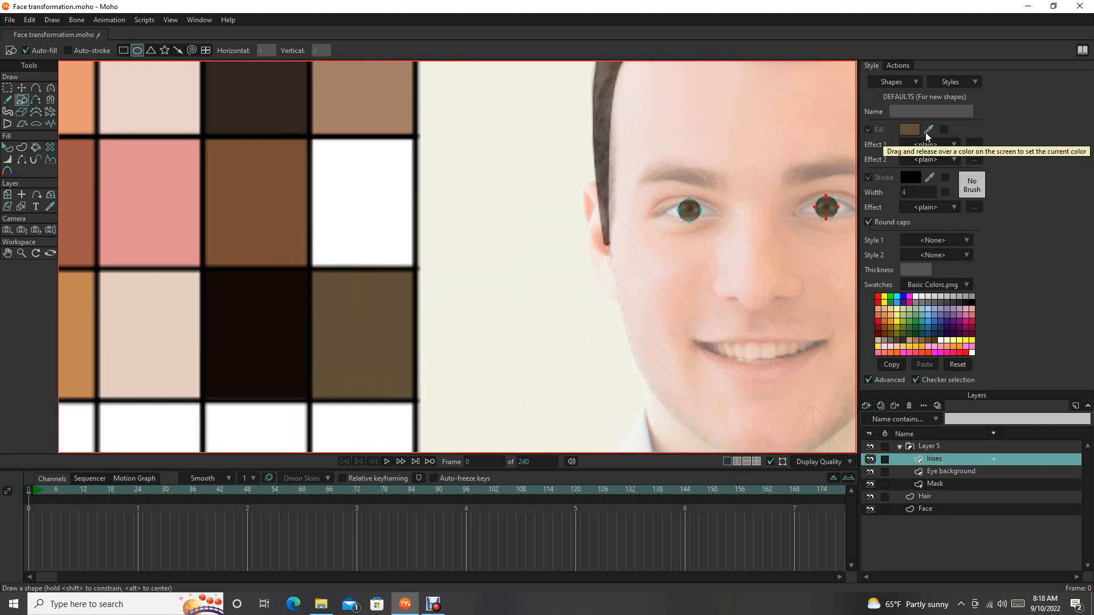
key("q")
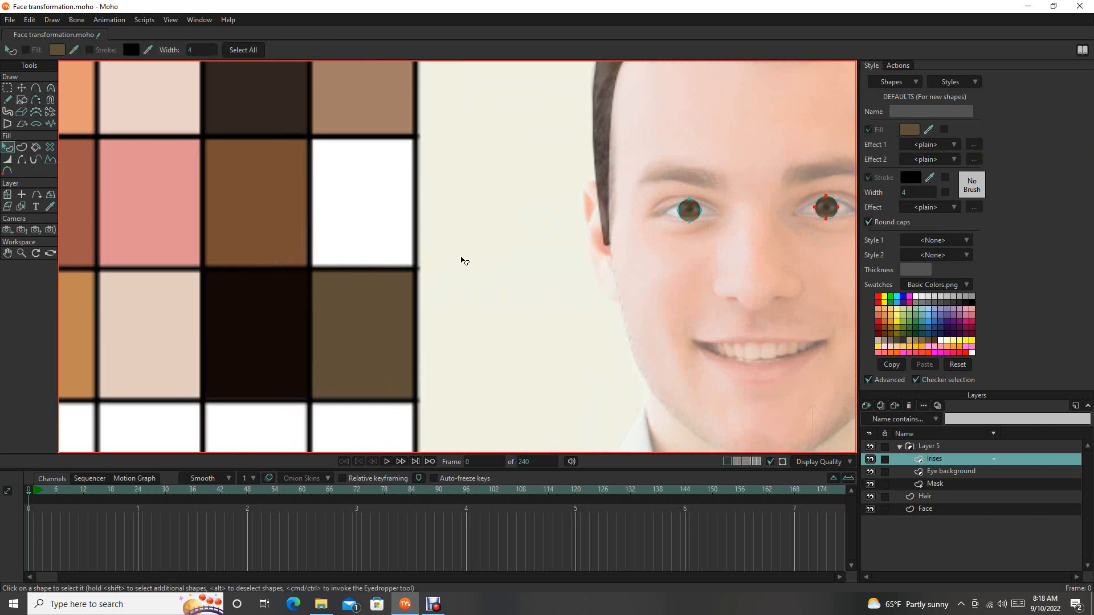
scroll(461, 257, "down", 4)
scroll(462, 257, "up", 2)
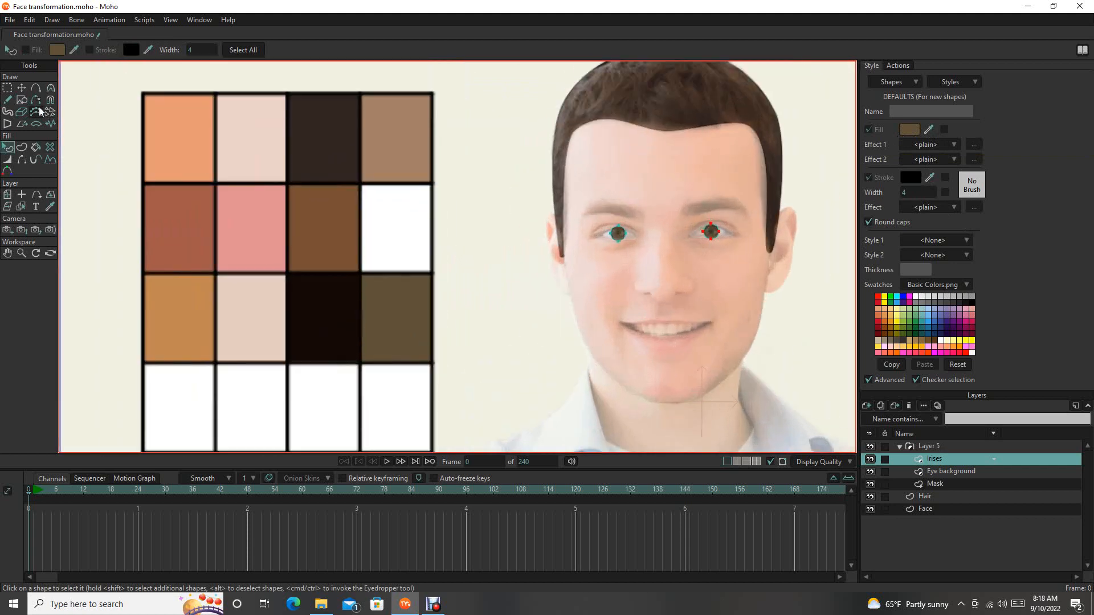
left_click(22, 100)
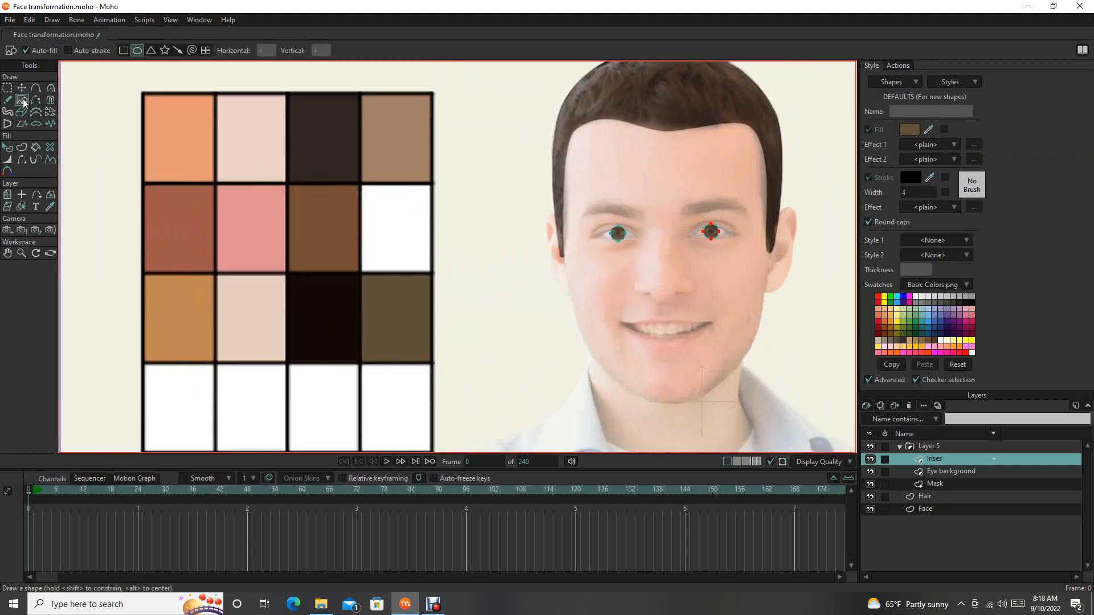
left_click(927, 133)
left_click(352, 346)
Draw a filled pupil circle inside the left-hand iris and position it at about X -0.233, Y 0.468.
scroll(658, 285, "up", 5)
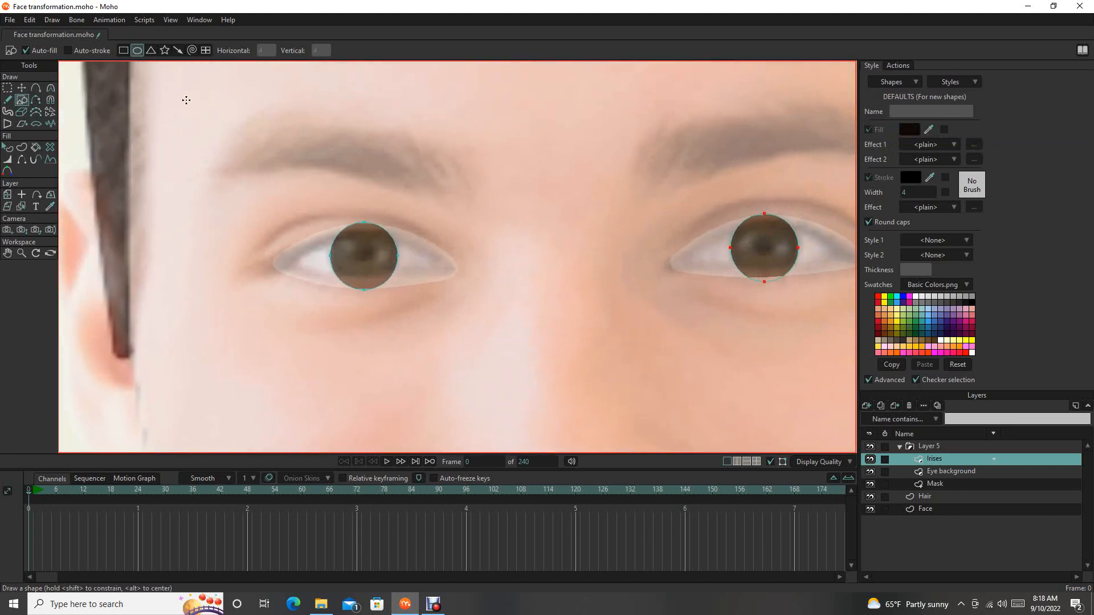
scroll(371, 250, "up", 5)
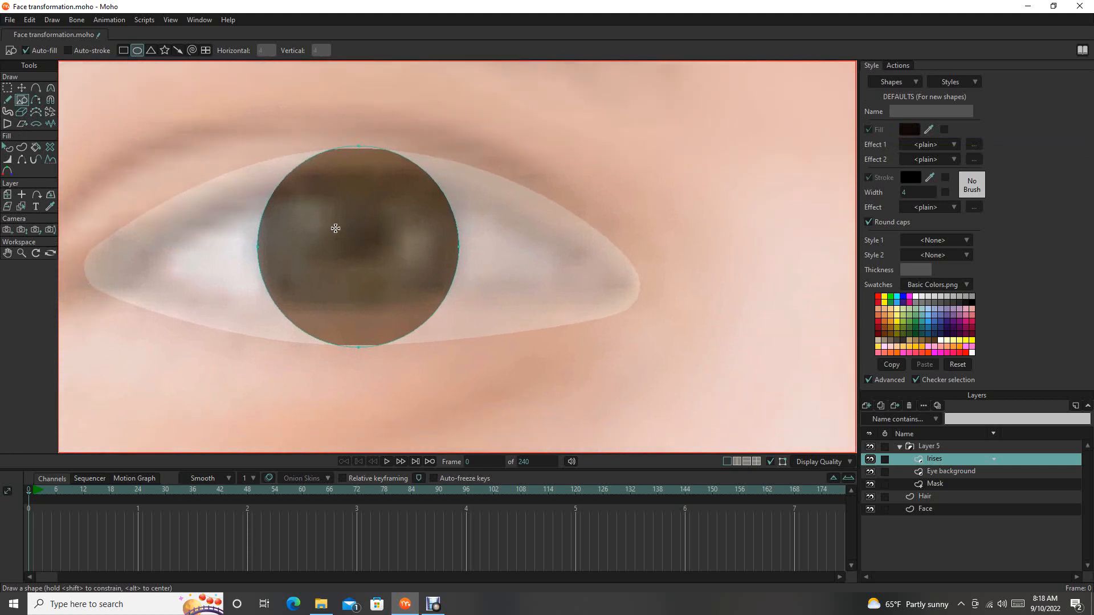
left_click(322, 201)
mouse_move(321, 196)
left_mouse_down()
mouse_move(381, 258)
mouse_move(404, 306)
left_mouse_up()
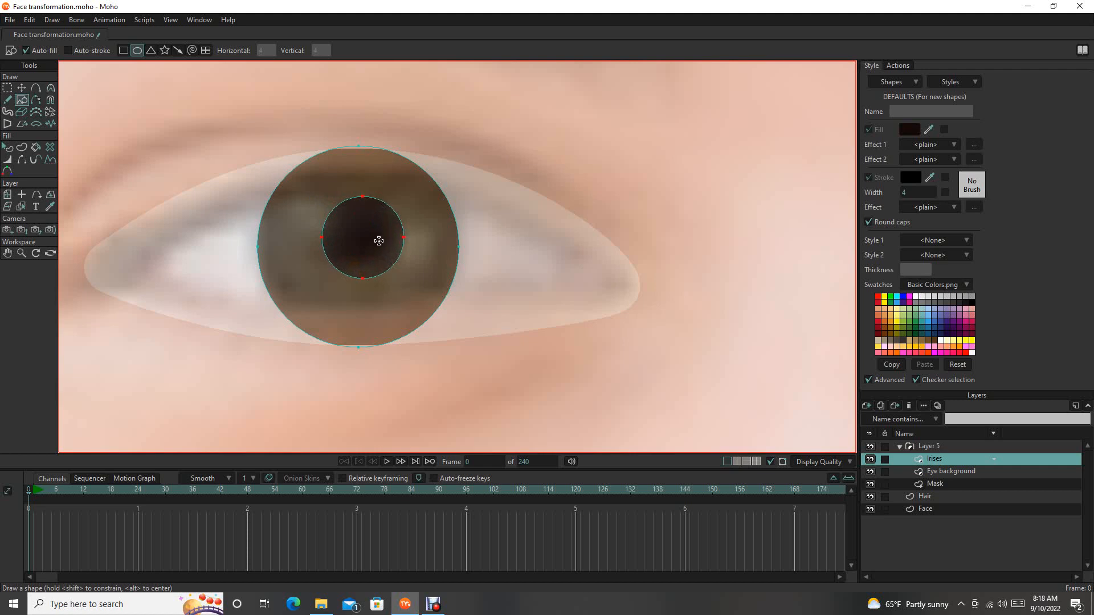
key("t")
left_click_drag(376, 251, 371, 255)
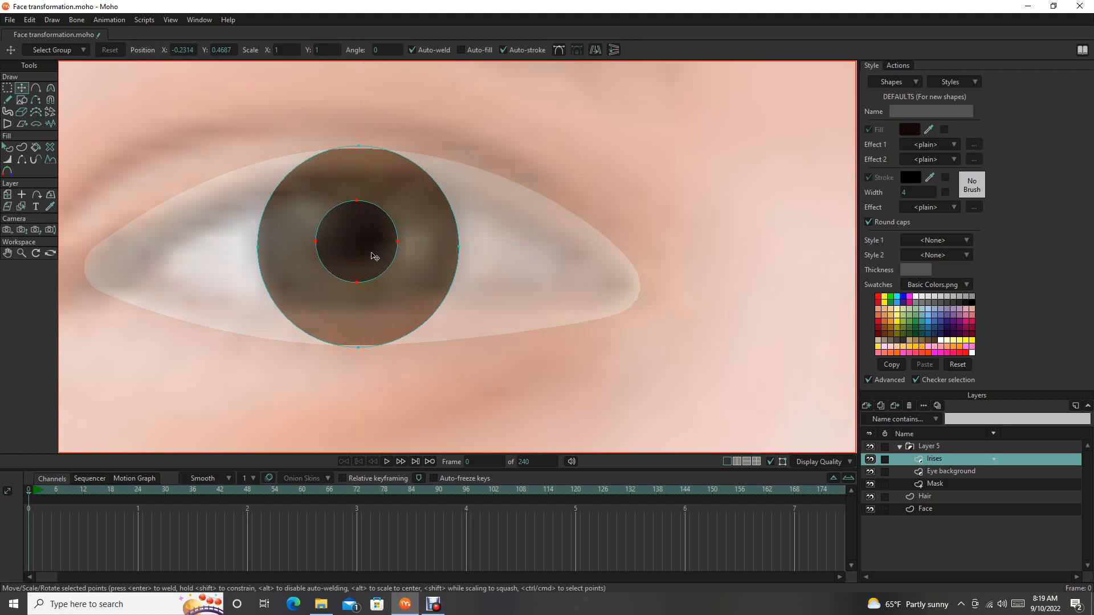
Draw a matching filled pupil circle inside the right-hand iris and position it at about X 0.025, Y 0.472.
scroll(506, 328, "down", 15)
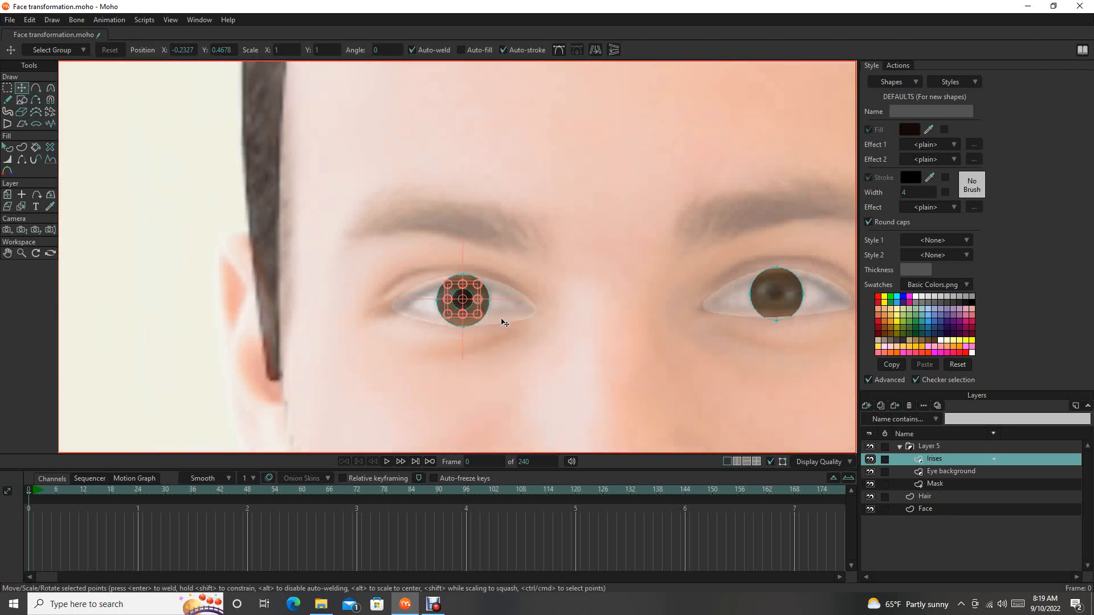
left_click_drag(579, 350, 374, 367)
scroll(503, 318, "up", 6)
scroll(514, 327, "up", 3)
scroll(361, 340, "down", 1)
scroll(365, 343, "up", 5)
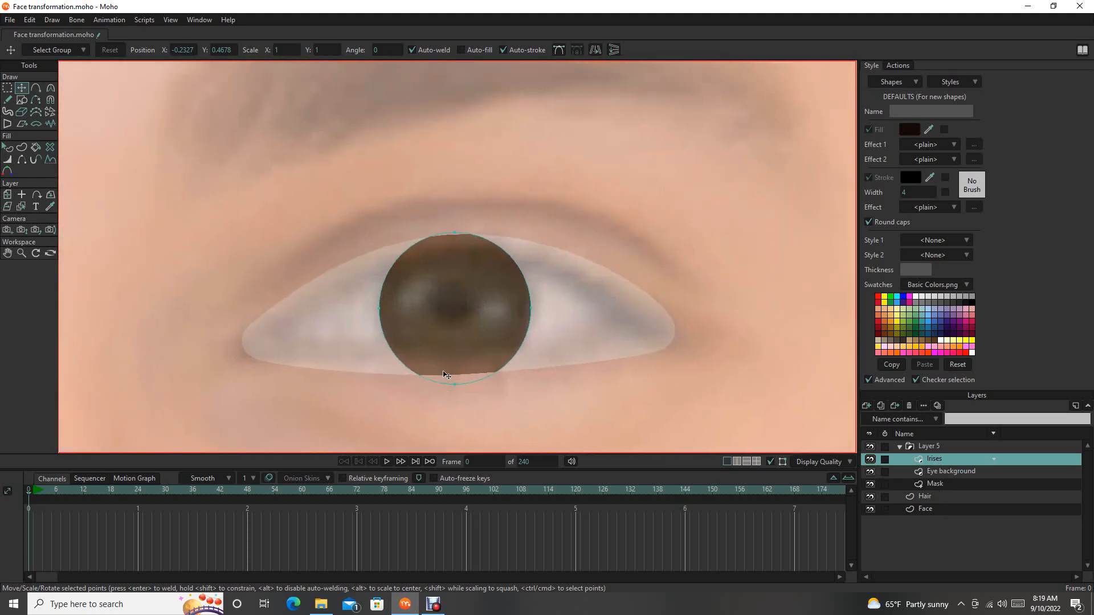
scroll(449, 368, "up", 3)
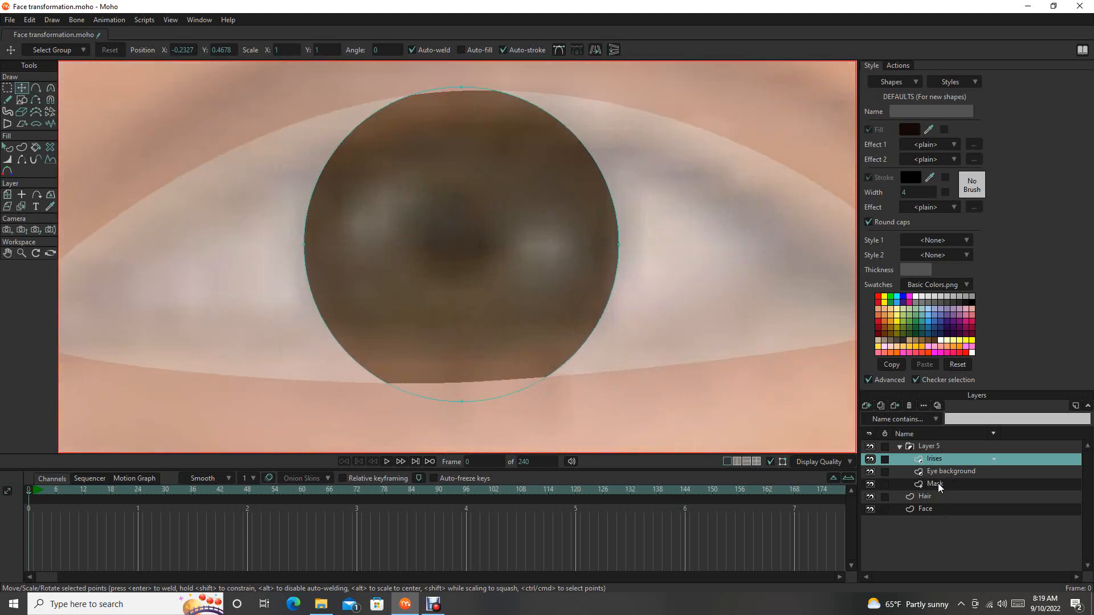
scroll(592, 343, "down", 3)
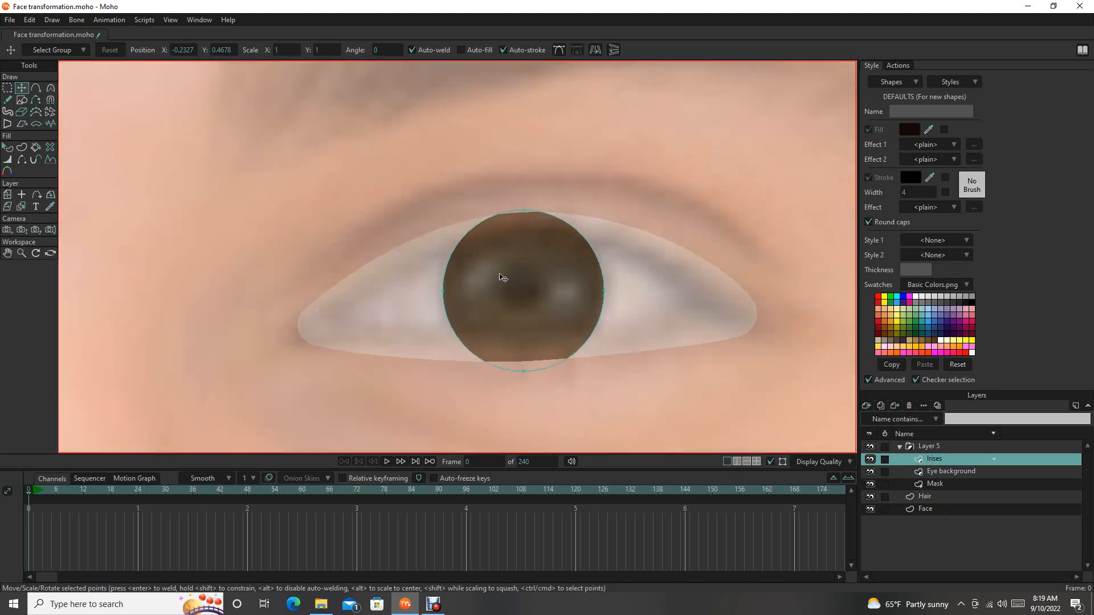
scroll(506, 280, "up", 5)
scroll(522, 299, "down", 5)
scroll(354, 242, "up", 2)
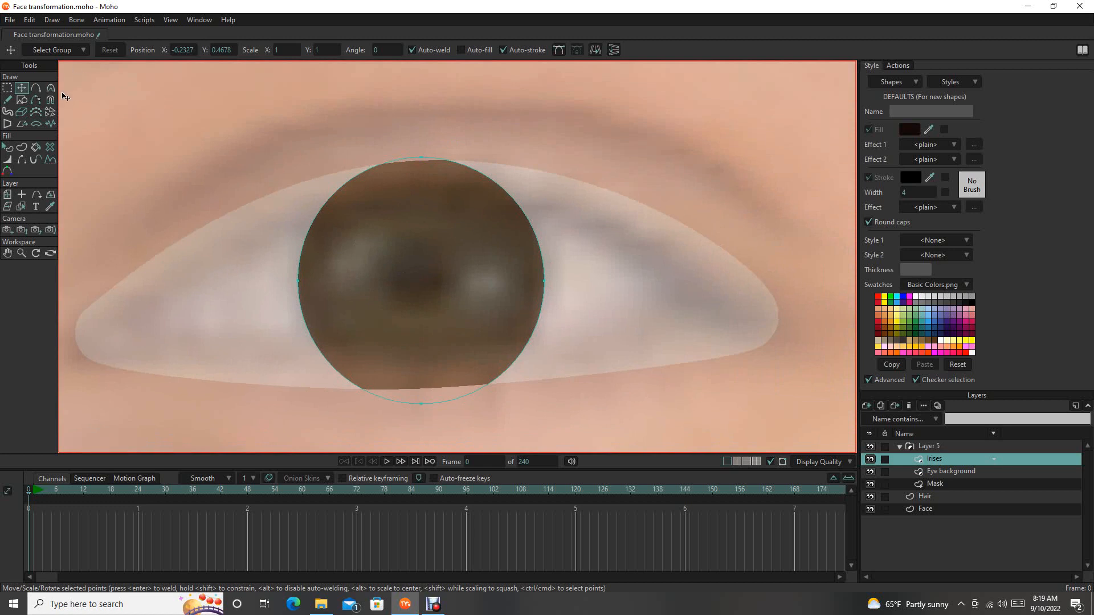
left_click(21, 100)
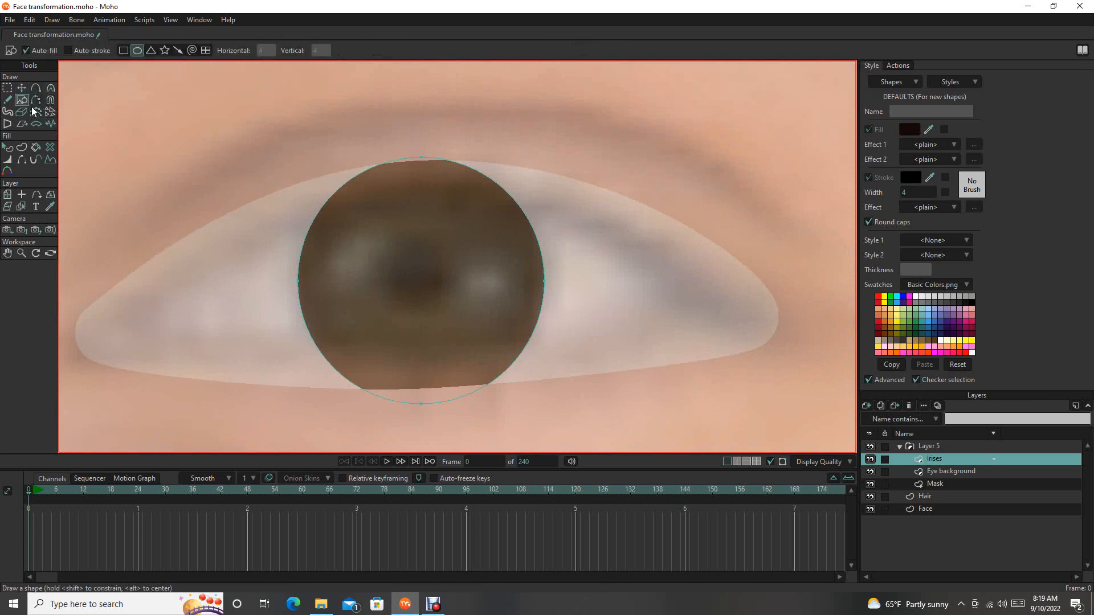
scroll(424, 280, "up", 2)
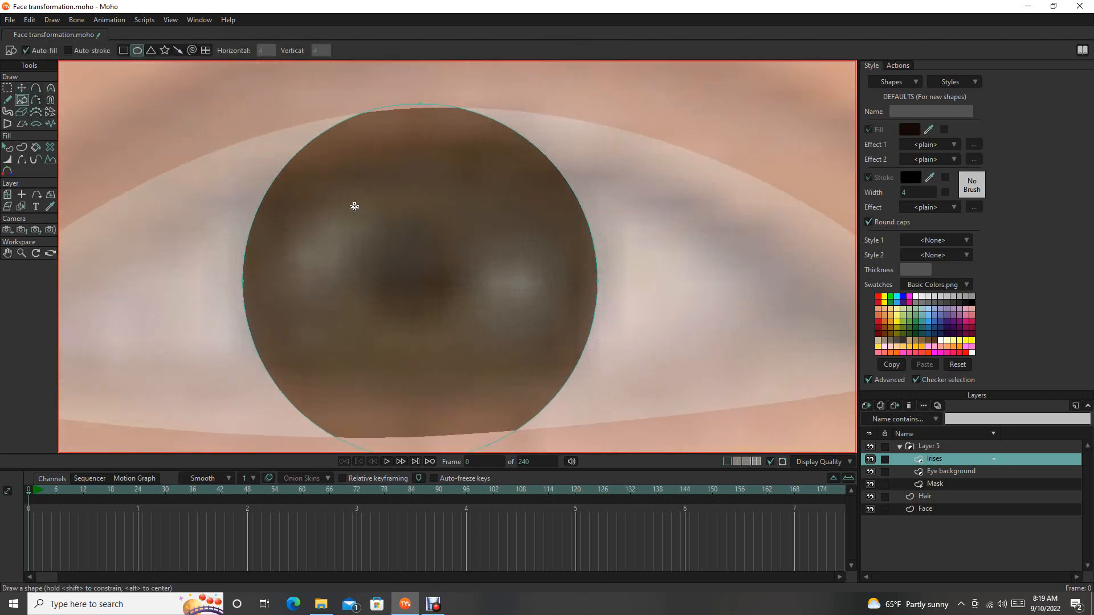
left_click_drag(346, 204, 488, 366)
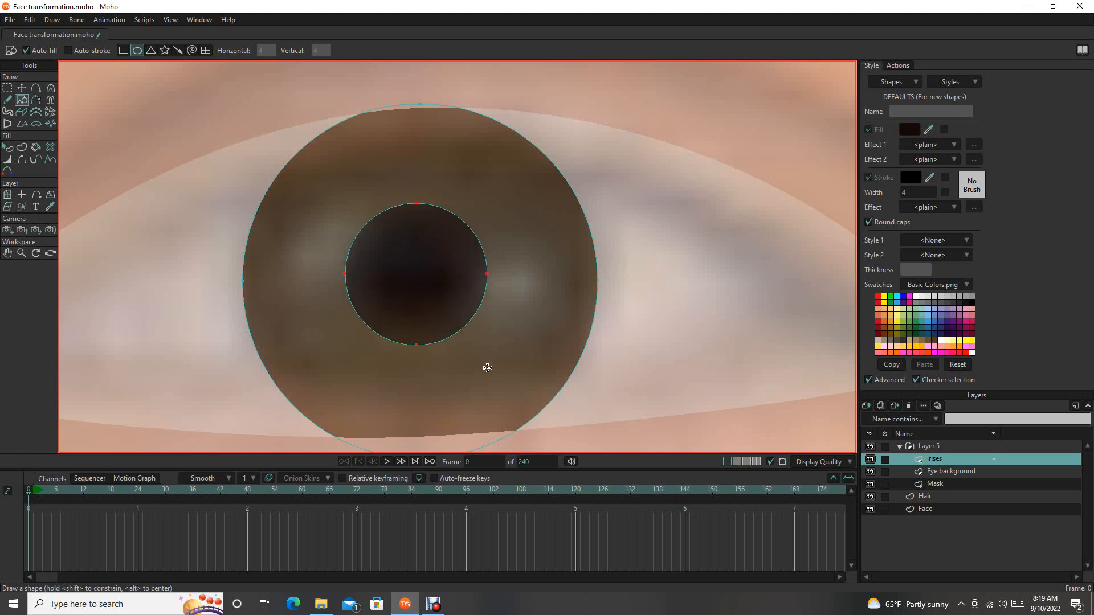
scroll(488, 367, "down", 1)
scroll(473, 350, "down", 3)
key("t")
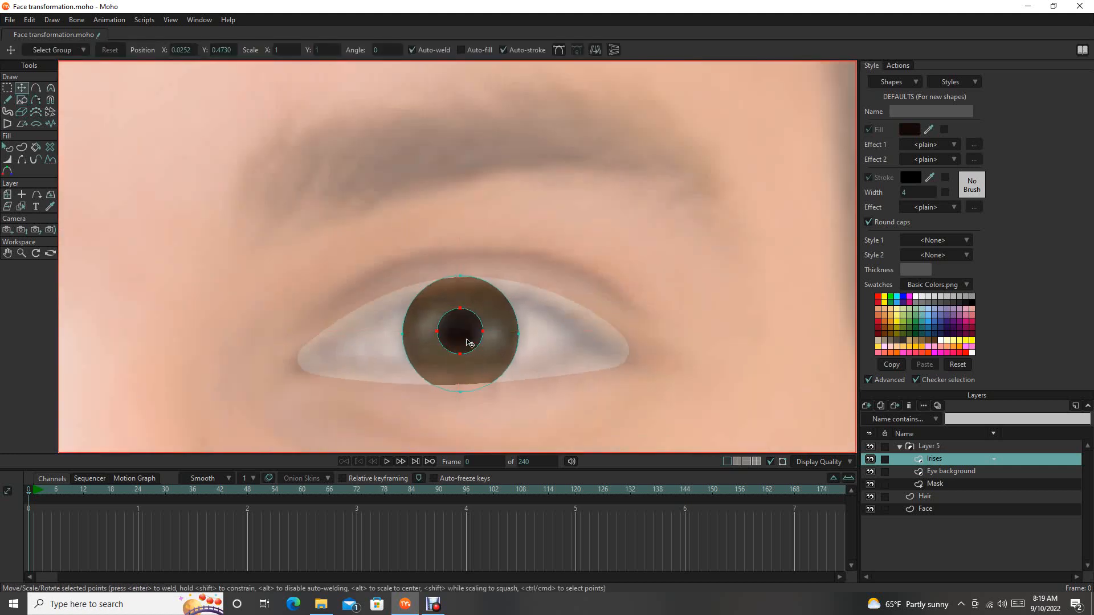
left_click_drag(468, 346, 465, 345)
Hide the tracing image and inspect how the irises and pupils sit within the white eye shapes.
scroll(435, 289, "down", 4)
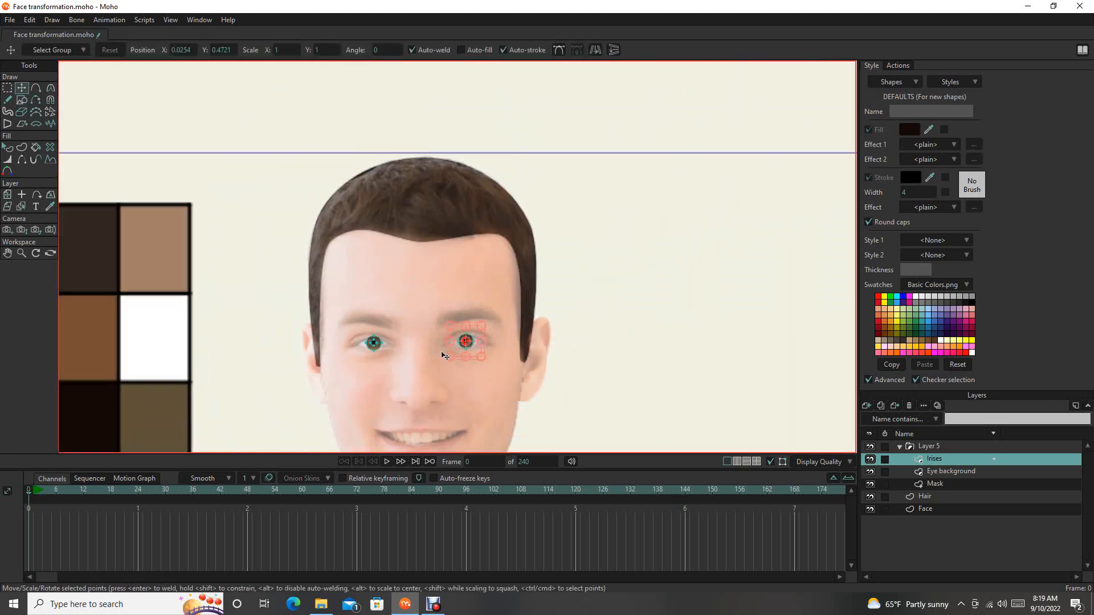
scroll(435, 287, "up", 1)
key("q")
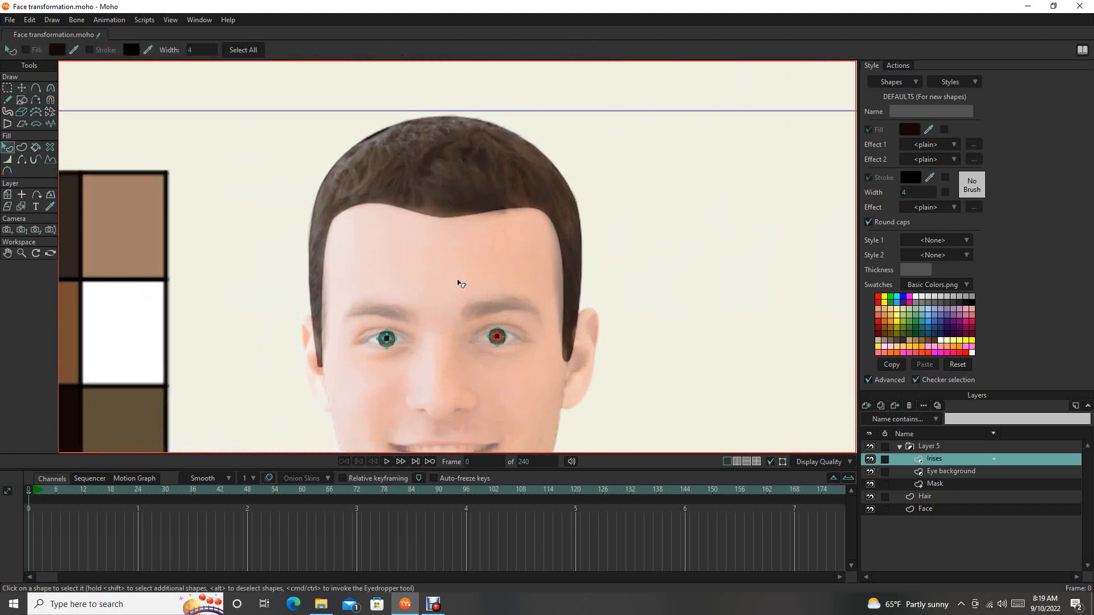
scroll(457, 282, "down", 1)
left_click(170, 20)
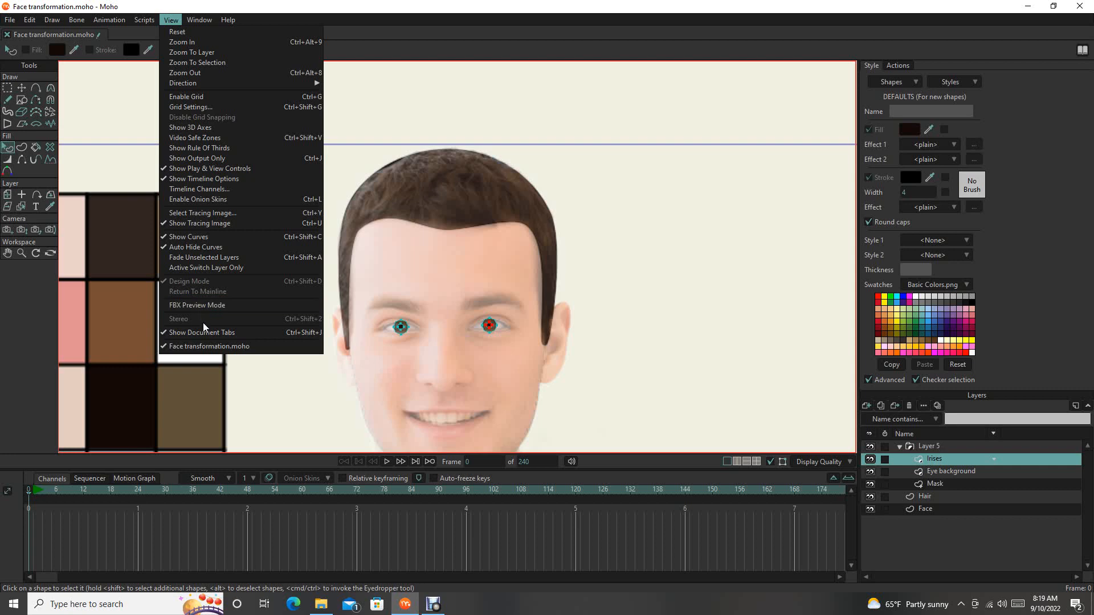
left_click(200, 224)
scroll(469, 302, "down", 2)
scroll(465, 336, "up", 5)
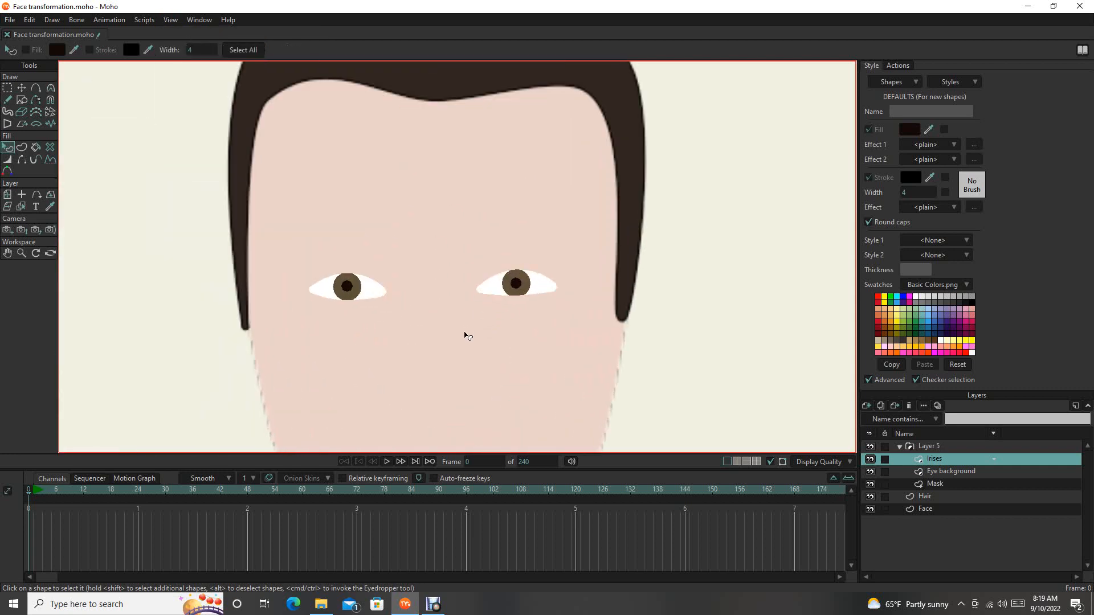
scroll(464, 336, "up", 2)
scroll(350, 284, "down", 6)
scroll(356, 284, "up", 4)
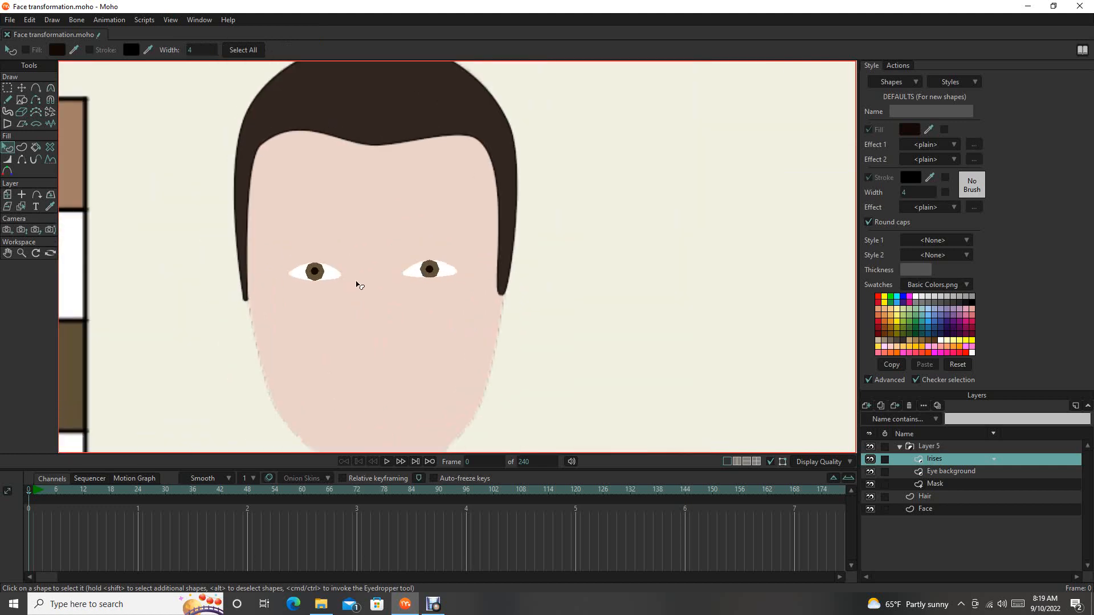
left_click_drag(357, 285, 442, 296)
scroll(416, 294, "up", 3)
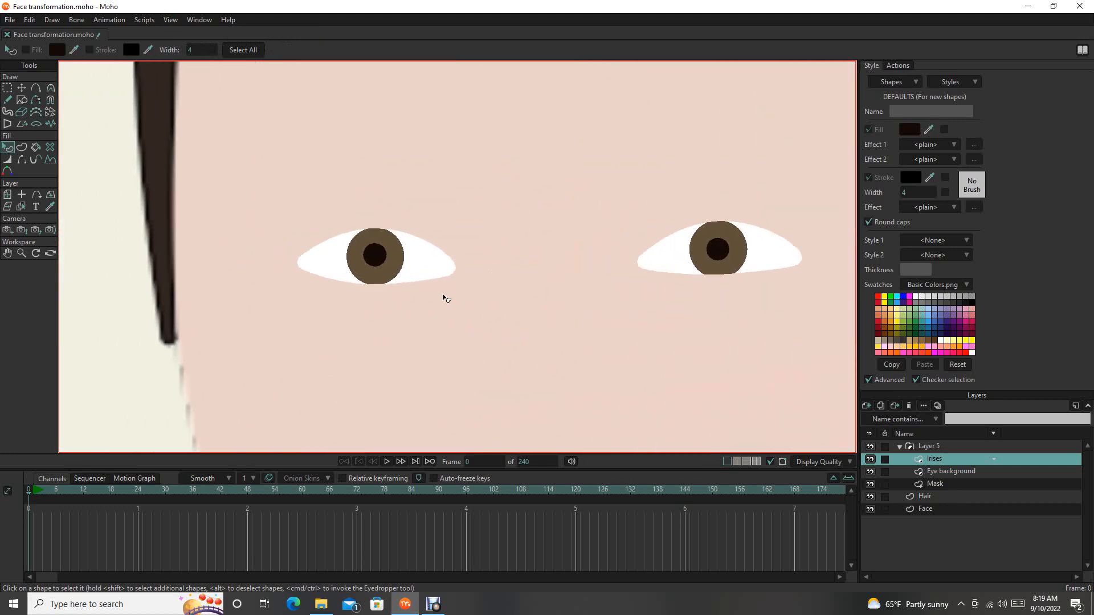
Select the left-hand iris and pupil together and nudge them slightly inward to about X -0.231, Y 0.467.
scroll(432, 292, "up", 3)
left_click_drag(359, 245, 383, 262)
key("g")
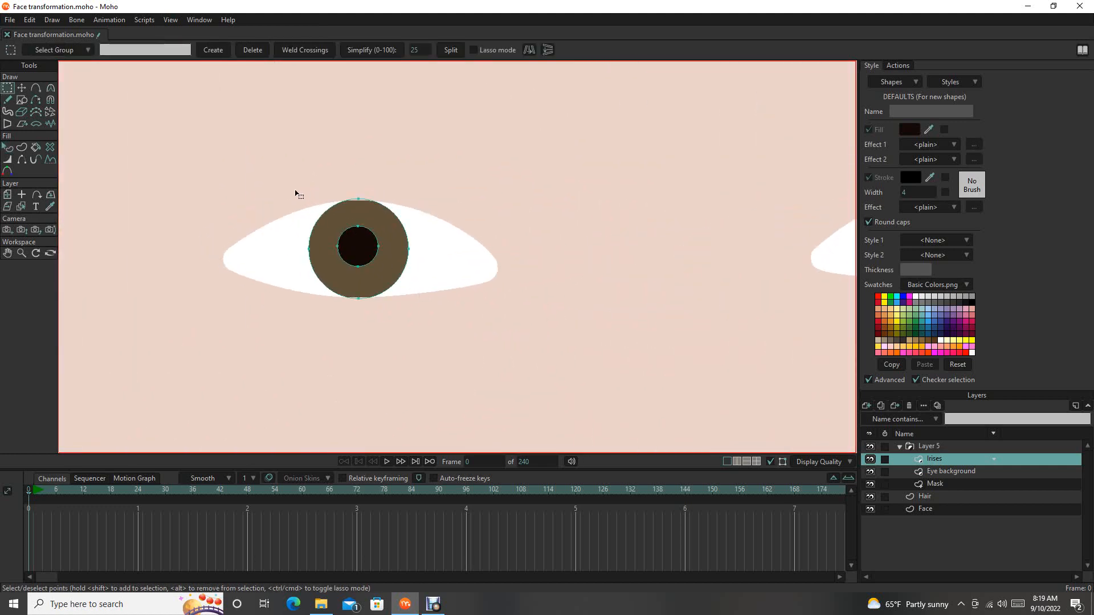
left_click_drag(272, 166, 445, 322)
key("t")
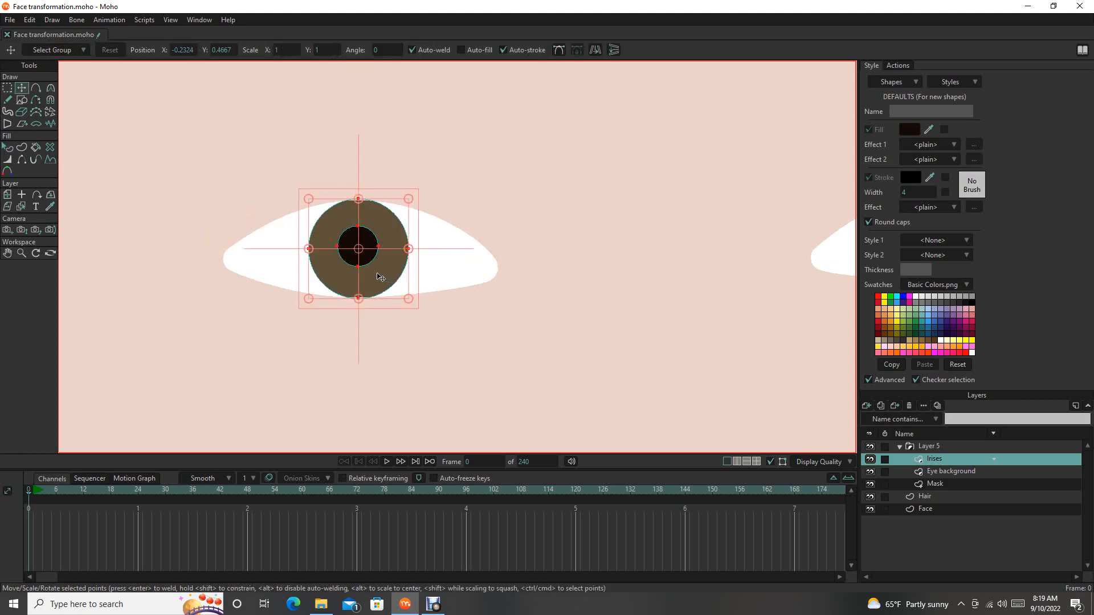
left_click_drag(378, 277, 384, 277)
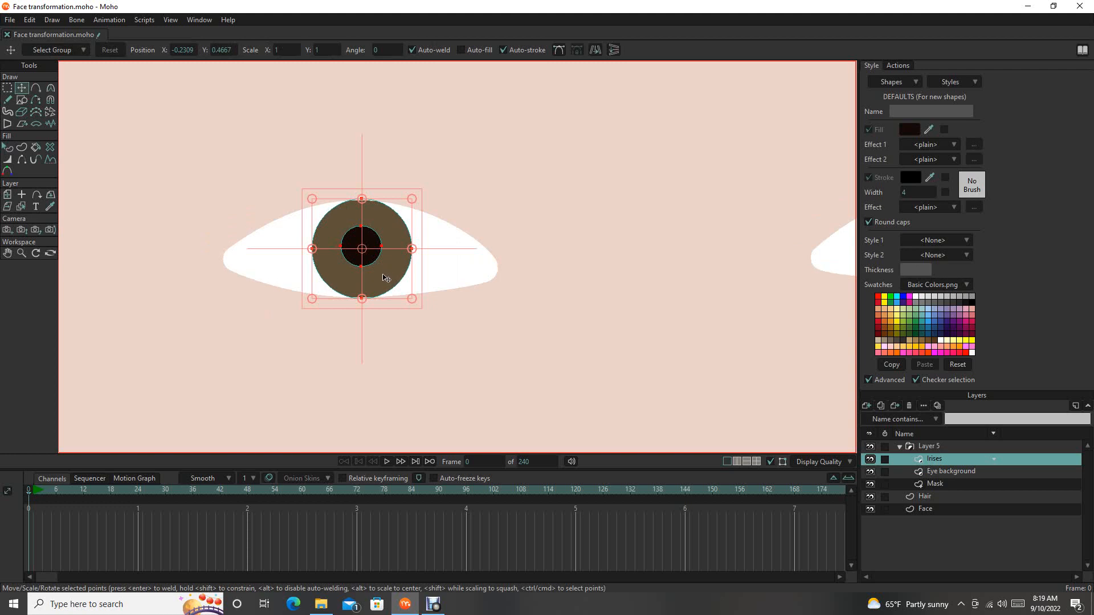
mouse_move(383, 277)
left_mouse_down()
mouse_move(380, 244)
mouse_move(383, 281)
mouse_move(283, 280)
mouse_move(381, 280)
left_mouse_up()
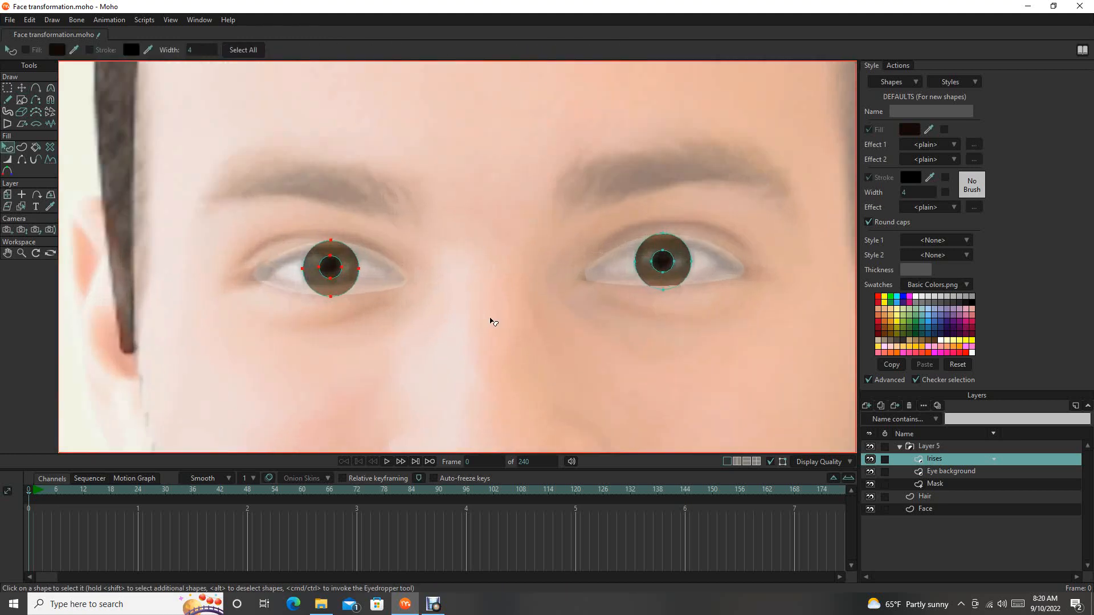
Compare both irises and pupils with the reference photo and activate the Add Point tool.
scroll(496, 325, "down", 5)
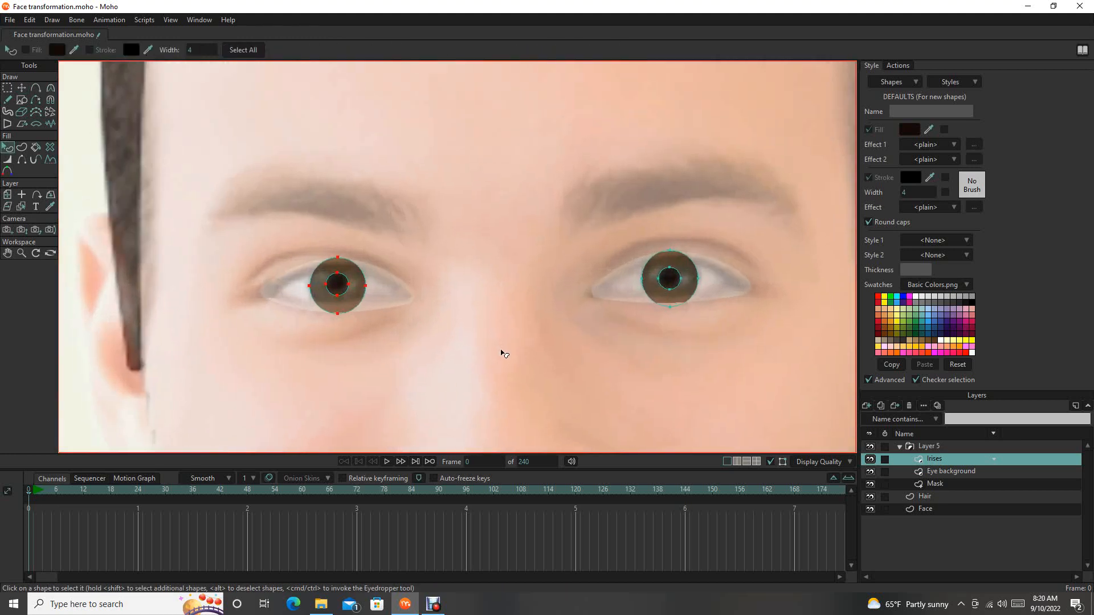
scroll(529, 331, "down", 3)
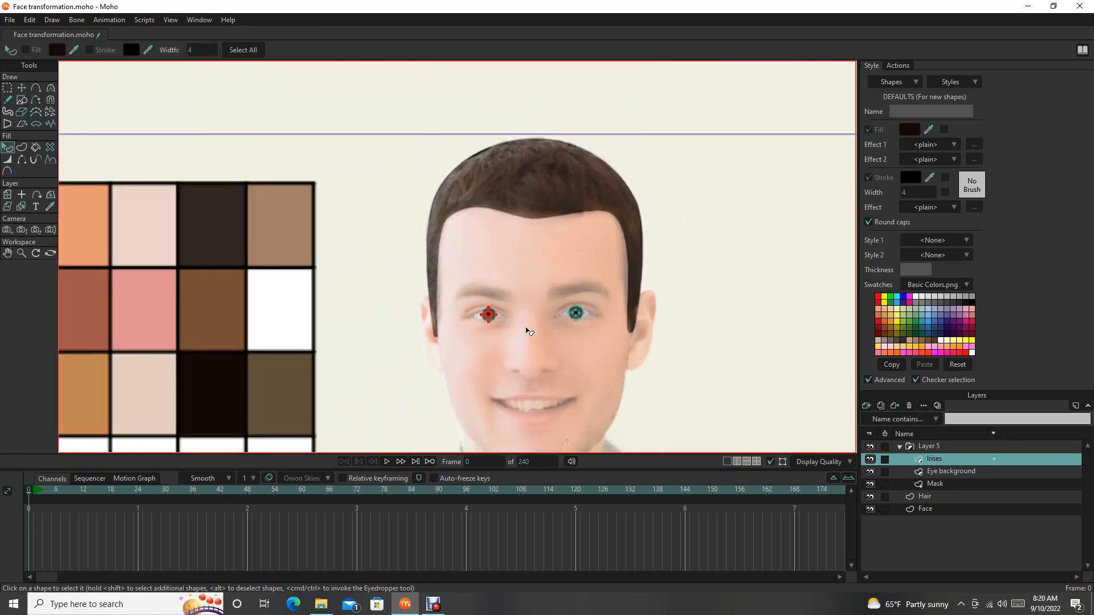
scroll(529, 331, "up", 6)
scroll(528, 332, "up", 2)
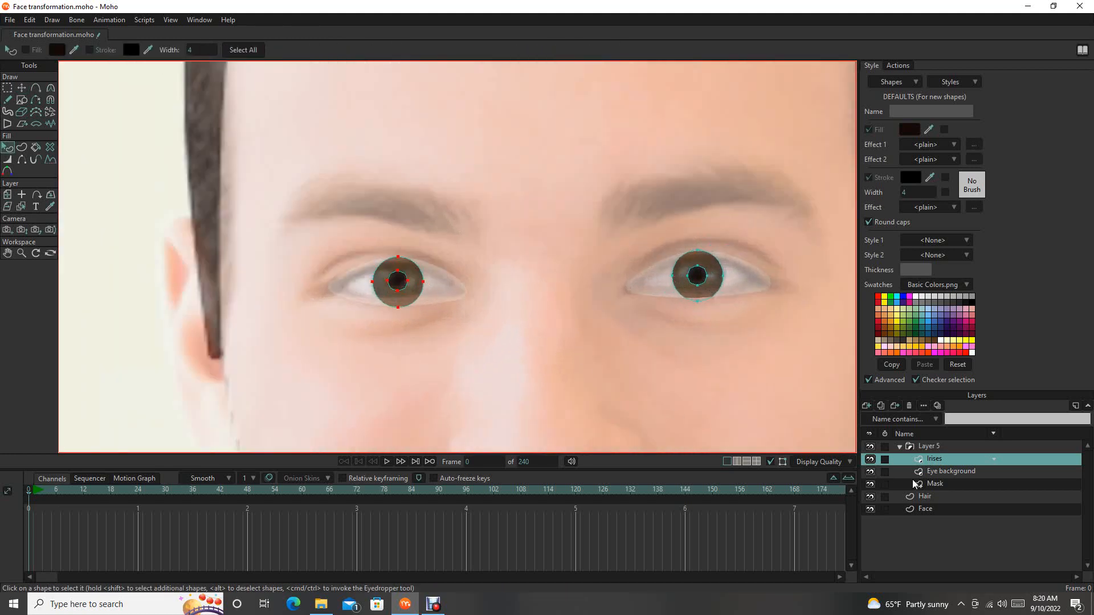
scroll(422, 257, "up", 2)
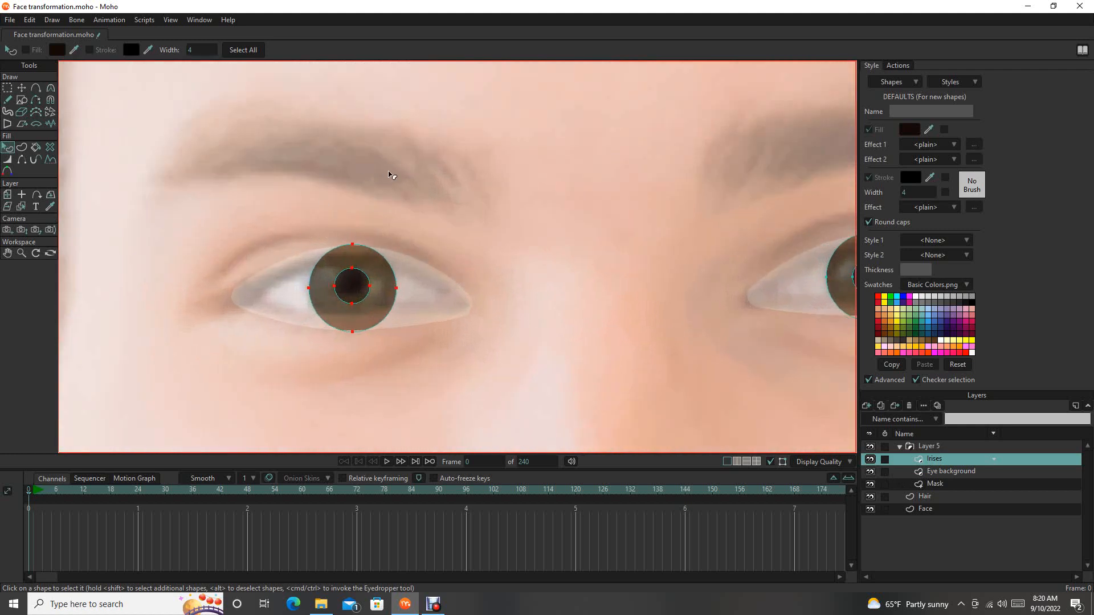
scroll(520, 352, "up", 1)
key("a")
left_click_drag(450, 272, 577, 303)
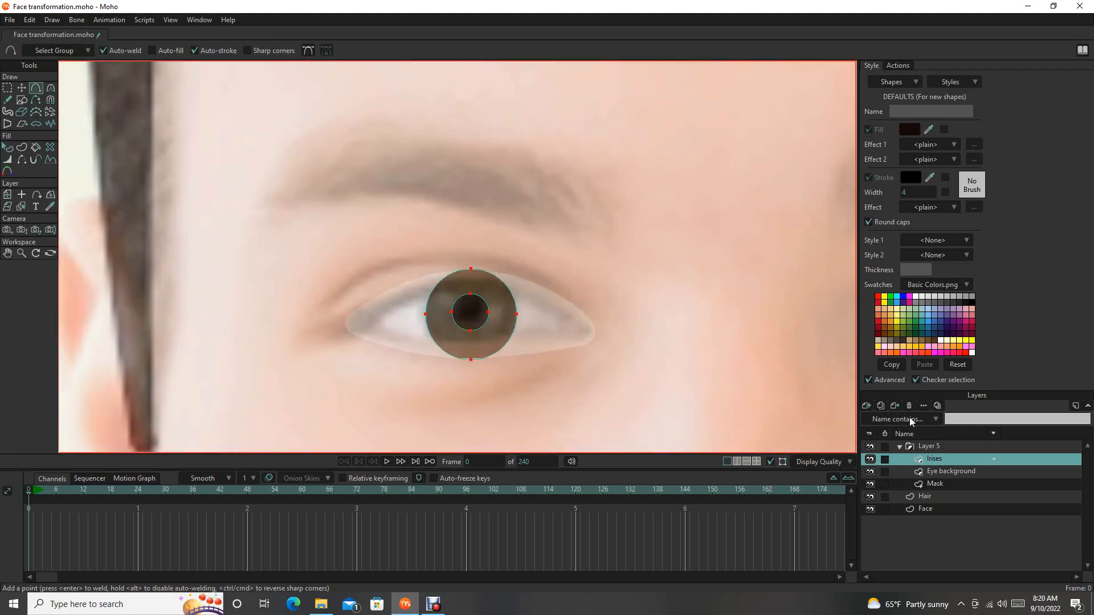
Add a vector layer above Irises and name it Extra lines.
left_click(866, 406)
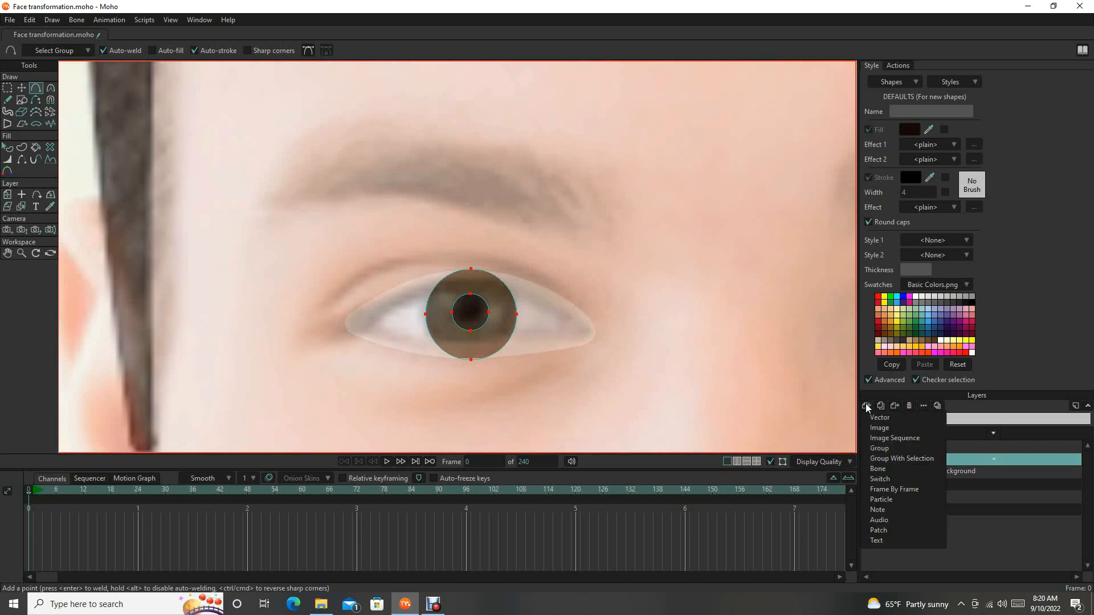
left_click(876, 419)
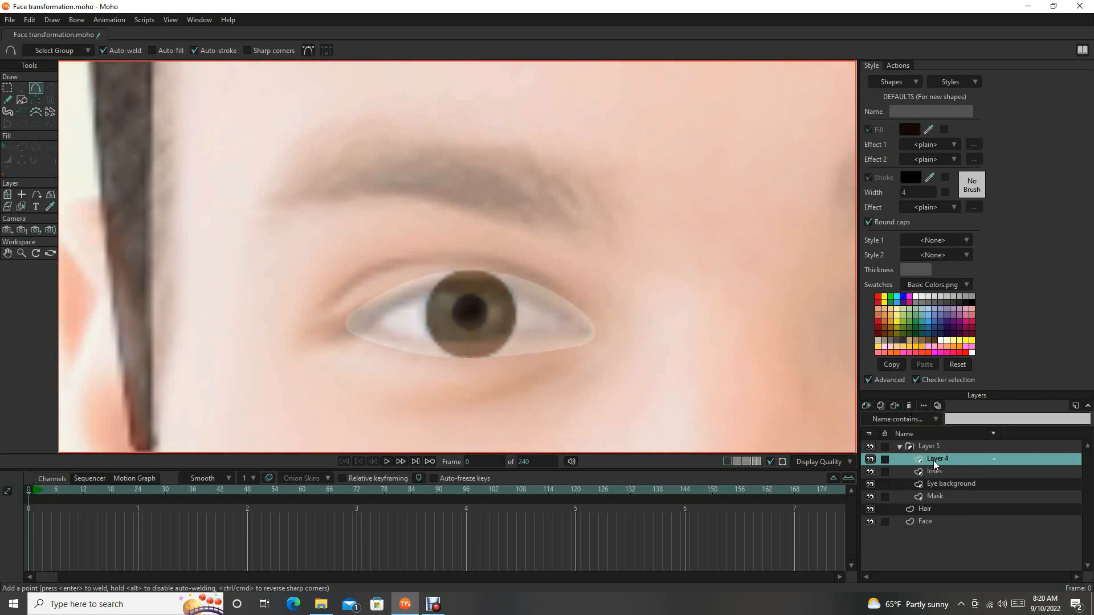
double_click(942, 459)
type("Extra lines")
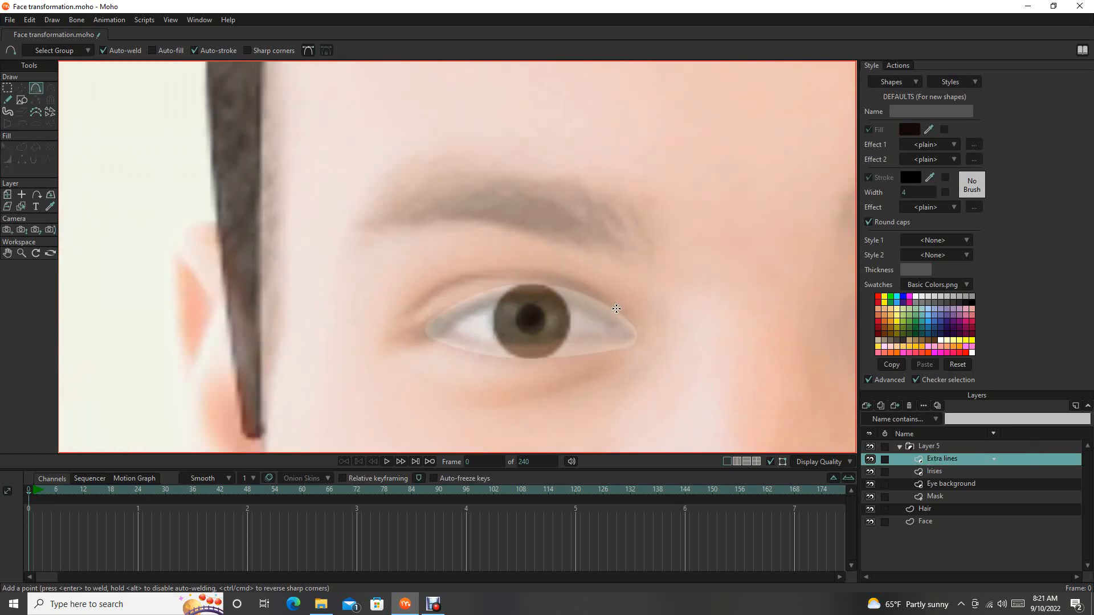
Draw a two-point line above the left-hand eye and curve it along the upper eyelid crease.
left_click_drag(616, 307, 412, 307)
left_click(480, 307)
key("c")
left_click_drag(490, 311, 589, 285)
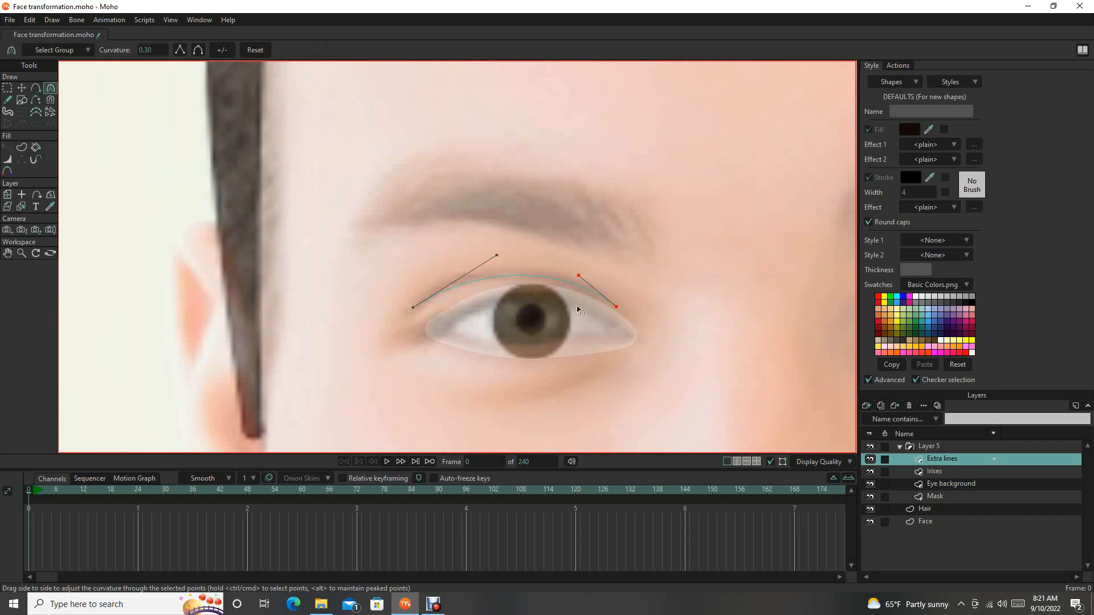
Draw a second line below the left-hand eye from its inner corner outward and curve it along the under-eye fold.
key("a")
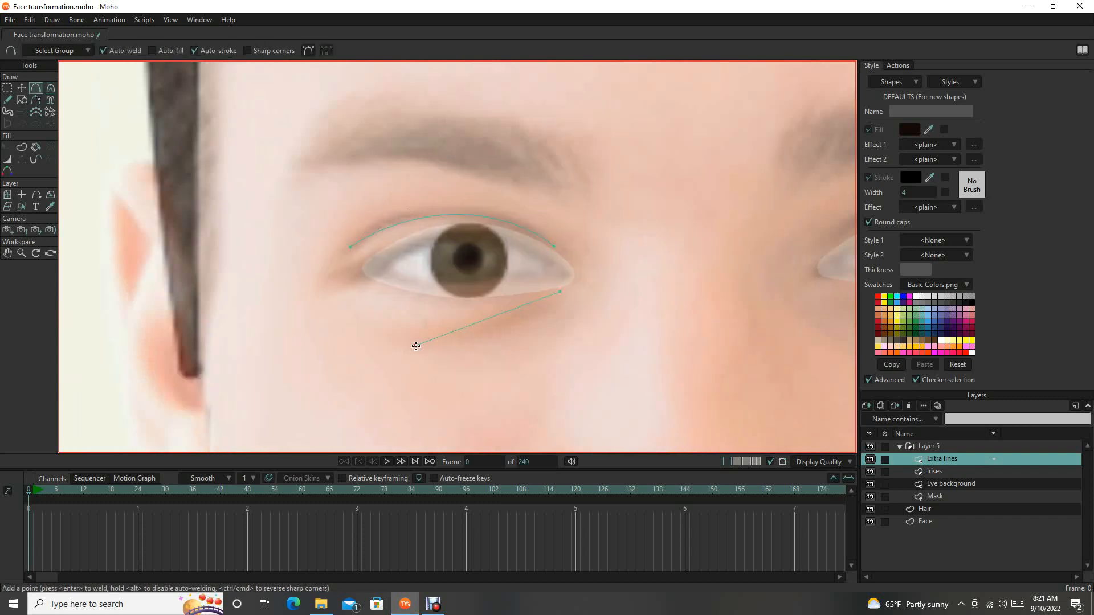
key("c")
left_click_drag(460, 329, 519, 326)
scroll(519, 324, "up", 1)
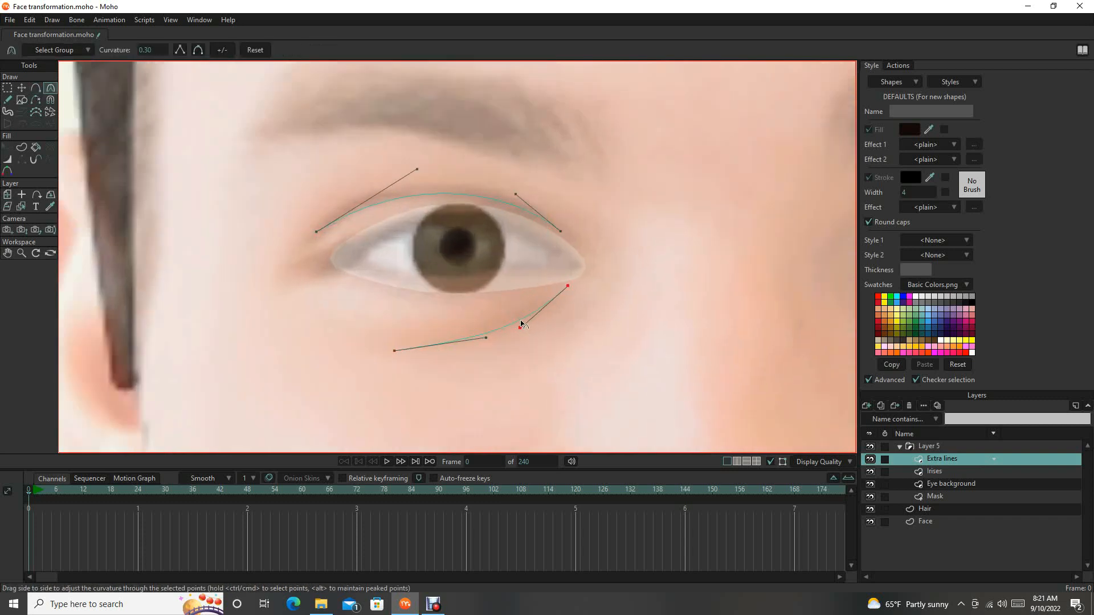
scroll(521, 320, "down", 5)
scroll(520, 320, "up", 1)
Create a shape from both eyelid lines with the palette's near-black brown sampled as the stroke colour.
key("g")
left_click_drag(384, 220, 616, 397)
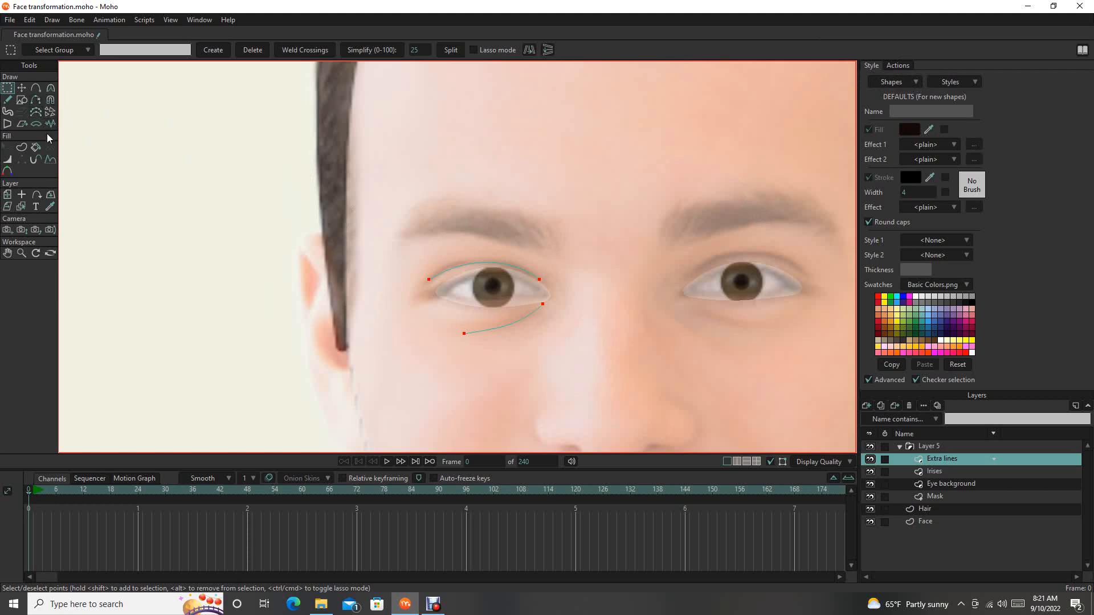
left_click(22, 148)
scroll(516, 252, "down", 6)
left_click_drag(928, 178, 311, 312)
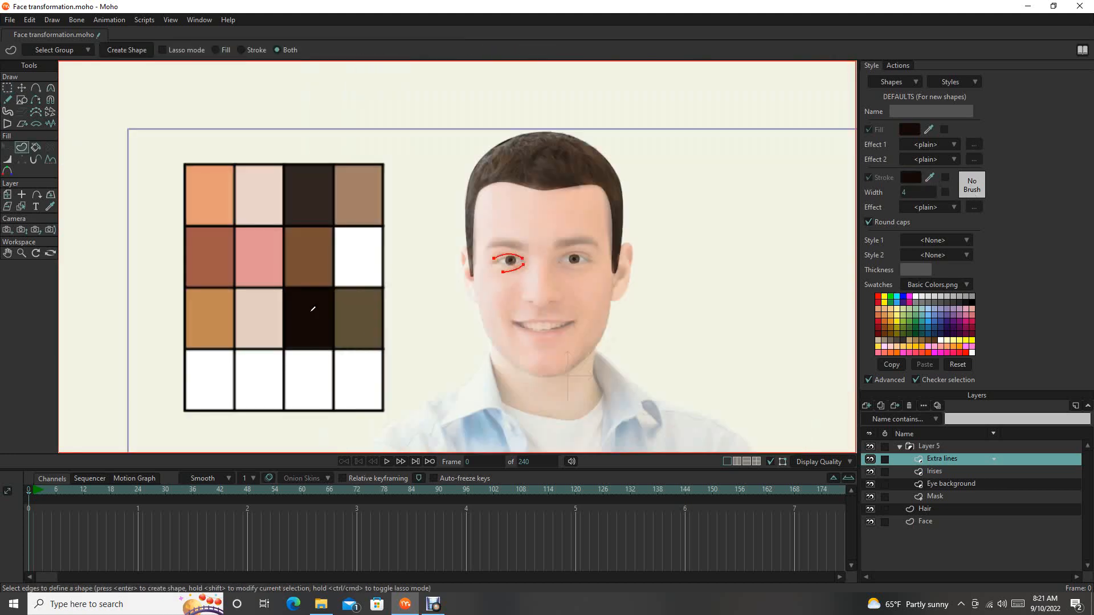
scroll(513, 262, "up", 8)
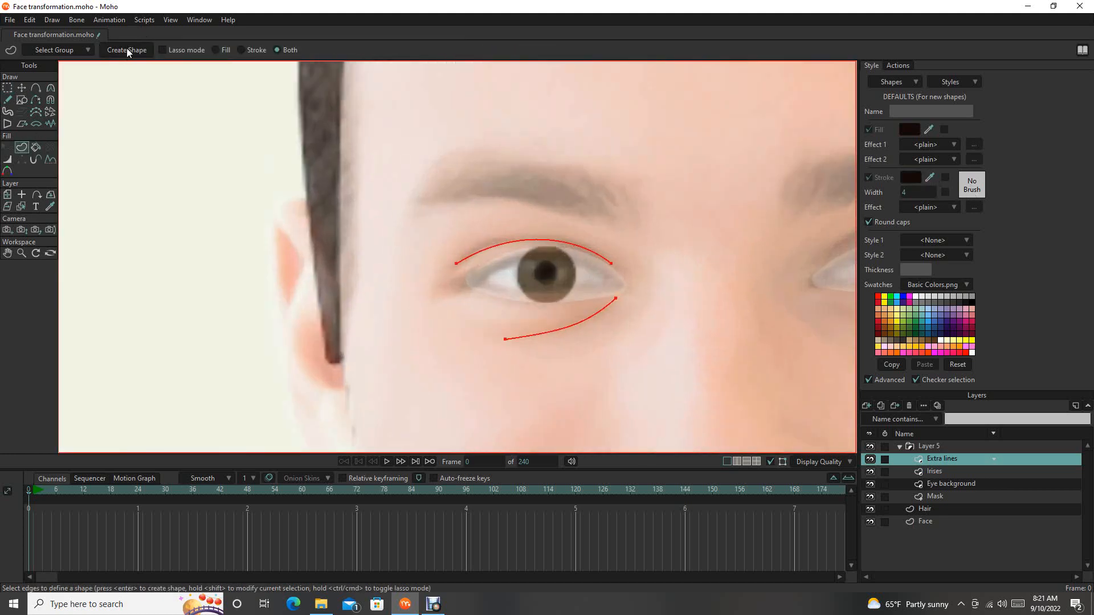
left_click(127, 50)
key("q")
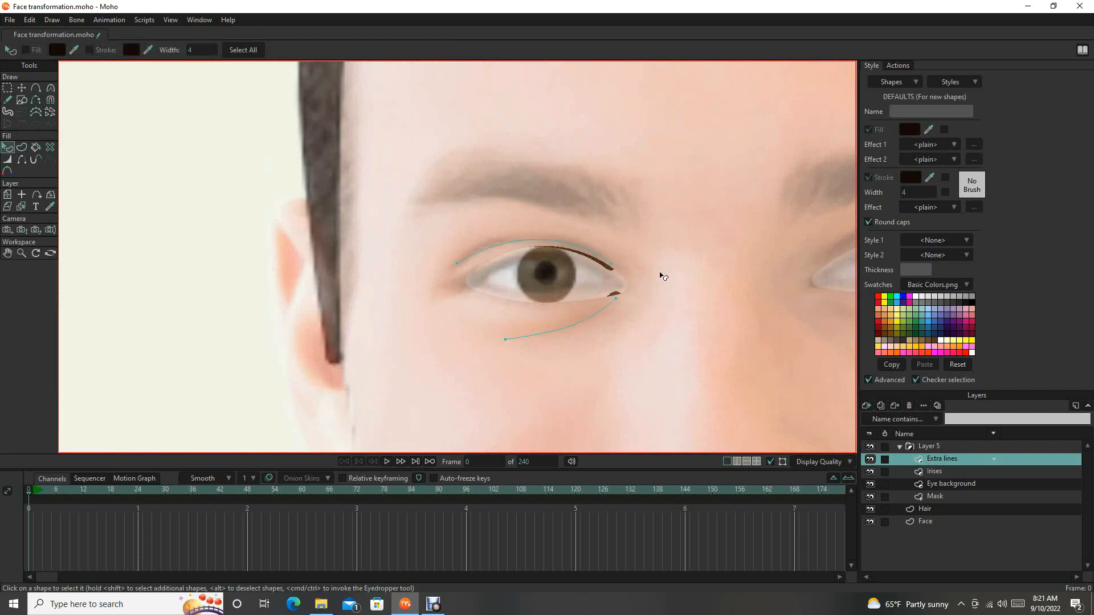
Exclude the Extra lines layer from the mask with the "Don't mask this layer" option.
scroll(662, 276, "down", 5)
scroll(641, 274, "up", 5)
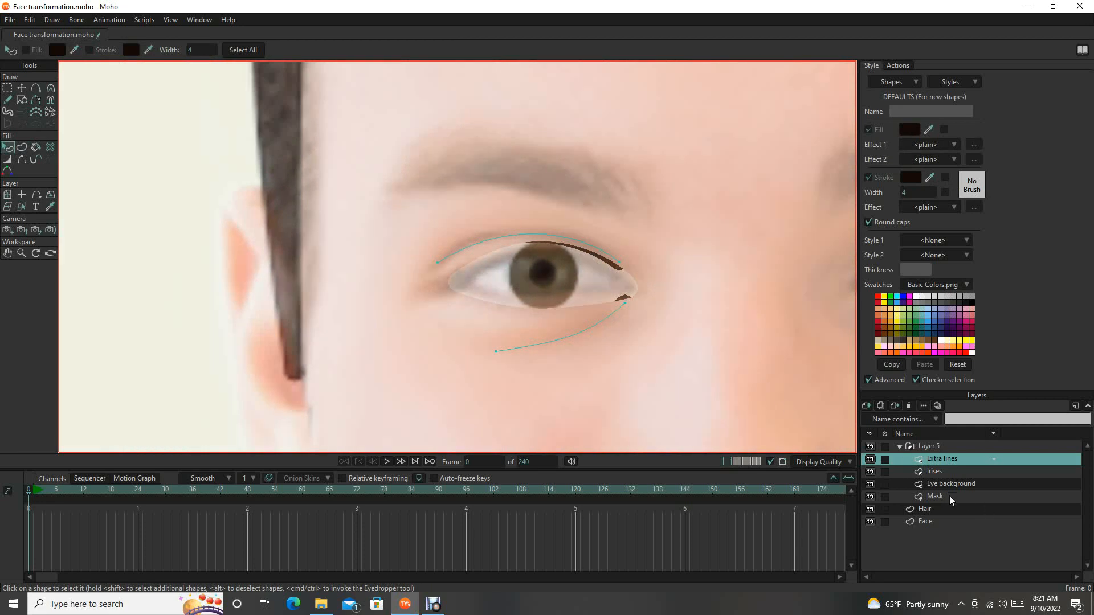
right_click(940, 464)
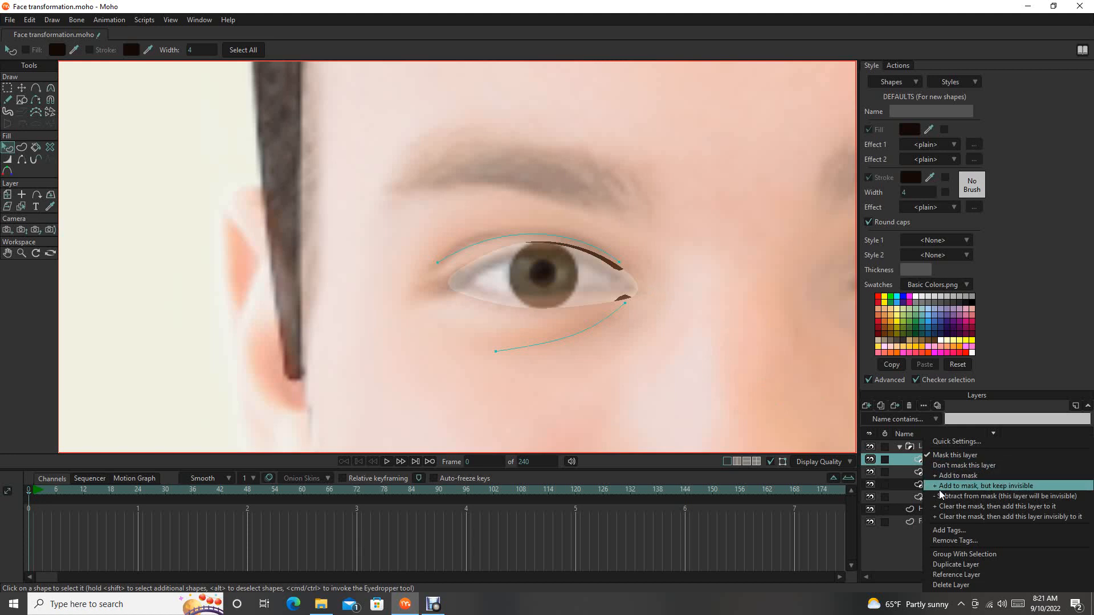
left_click(964, 465)
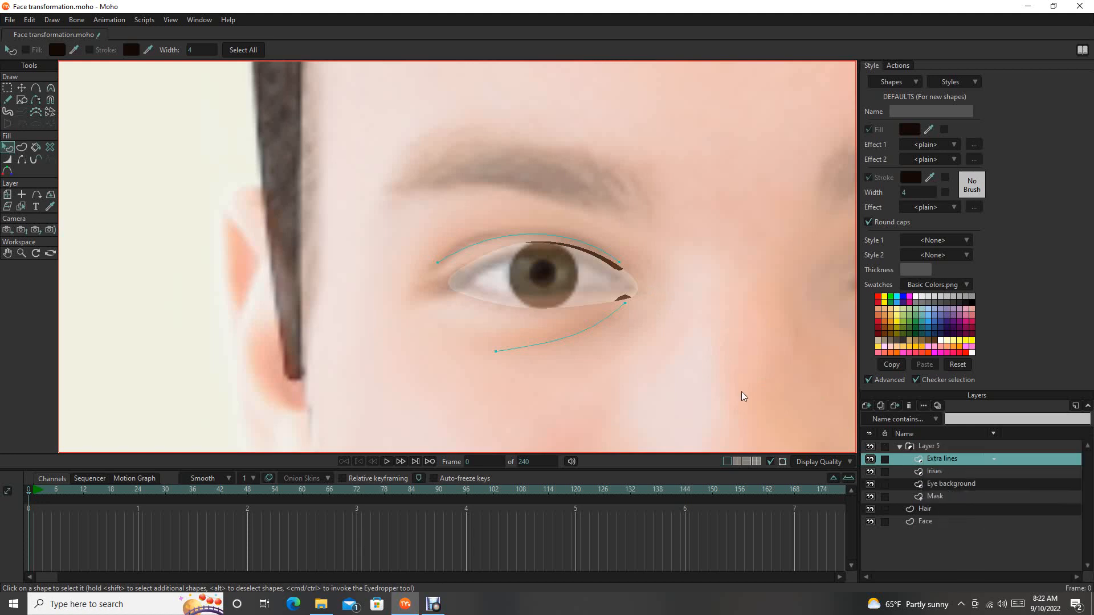
scroll(712, 376, "down", 3)
scroll(683, 350, "up", 2)
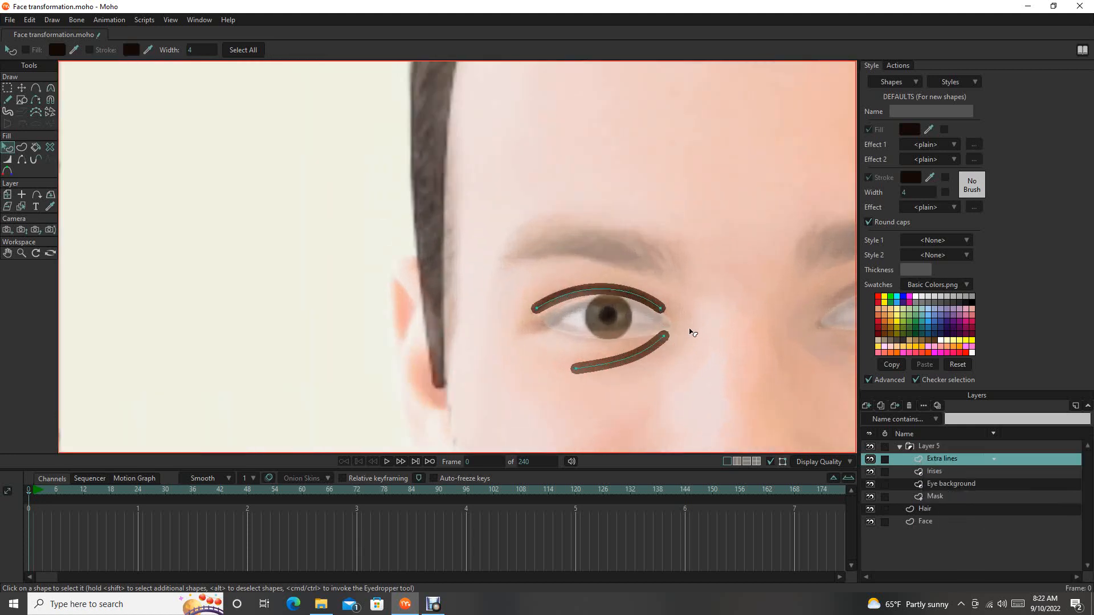
Taper the upper eyelid line with the Line Width tool, reducing its inner end to about 22 percent.
scroll(691, 330, "up", 3)
key("g")
left_click_drag(274, 236, 340, 308)
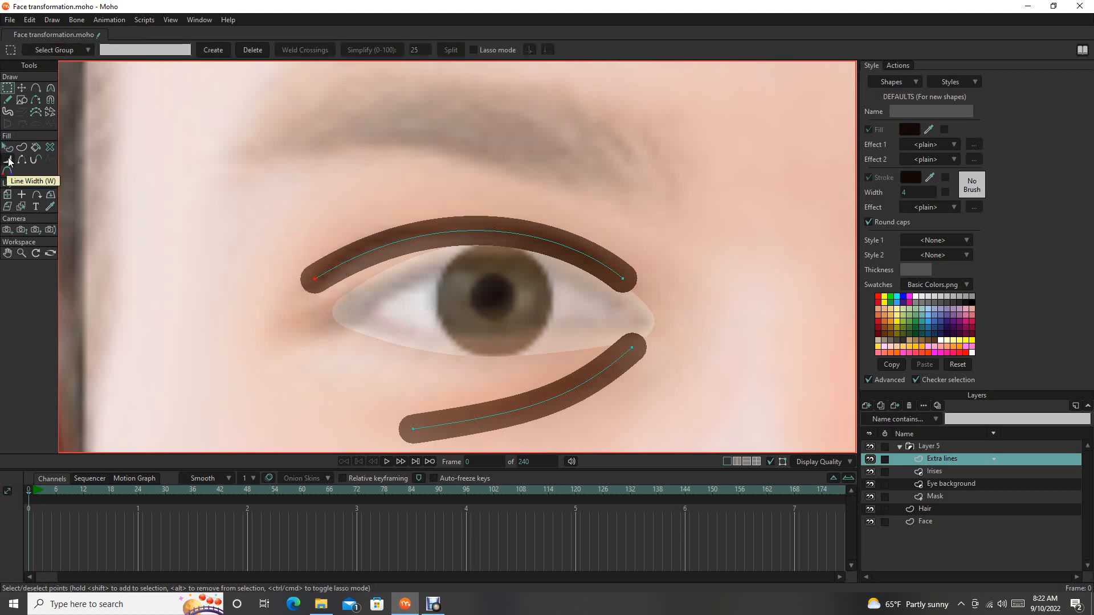
left_click(8, 161)
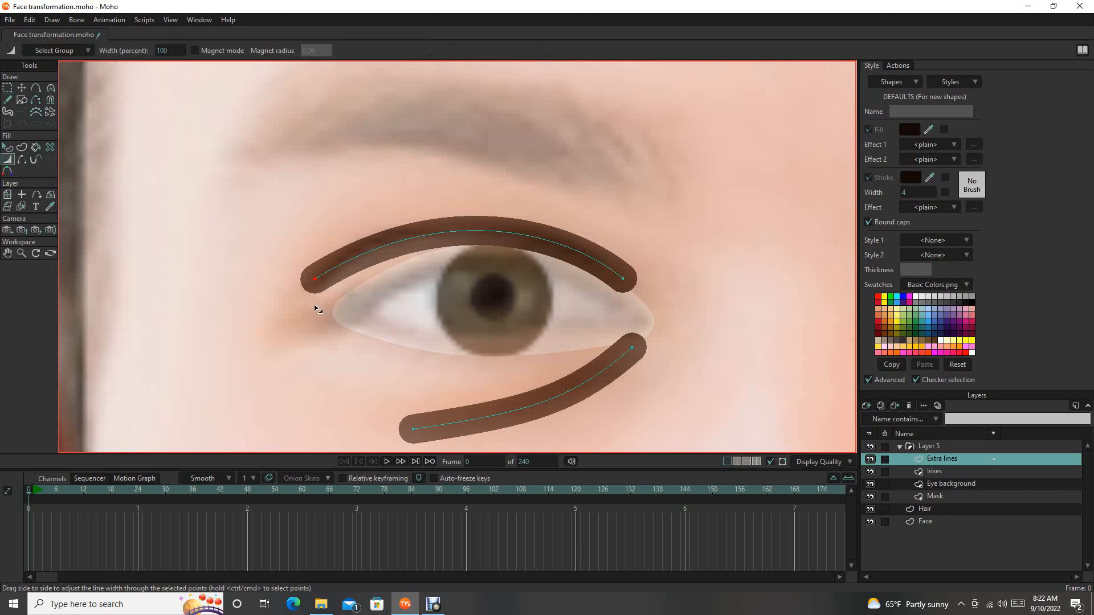
left_click_drag(632, 281, 610, 280)
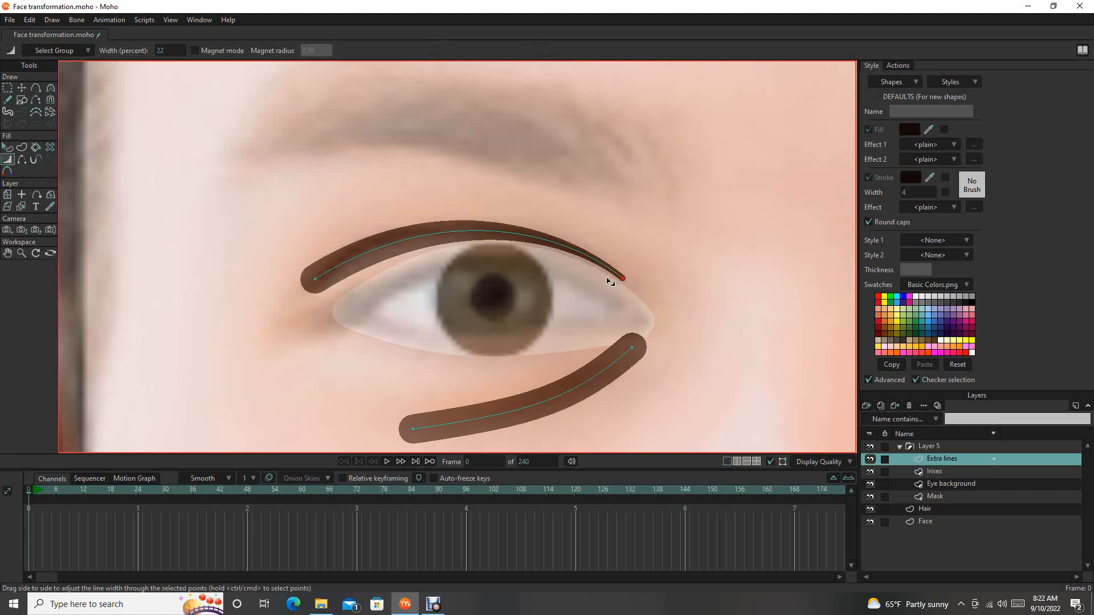
Taper the lower eyelid line to about 8 percent width at its outer end and 42 percent at its inner end.
left_click_drag(609, 345, 625, 315)
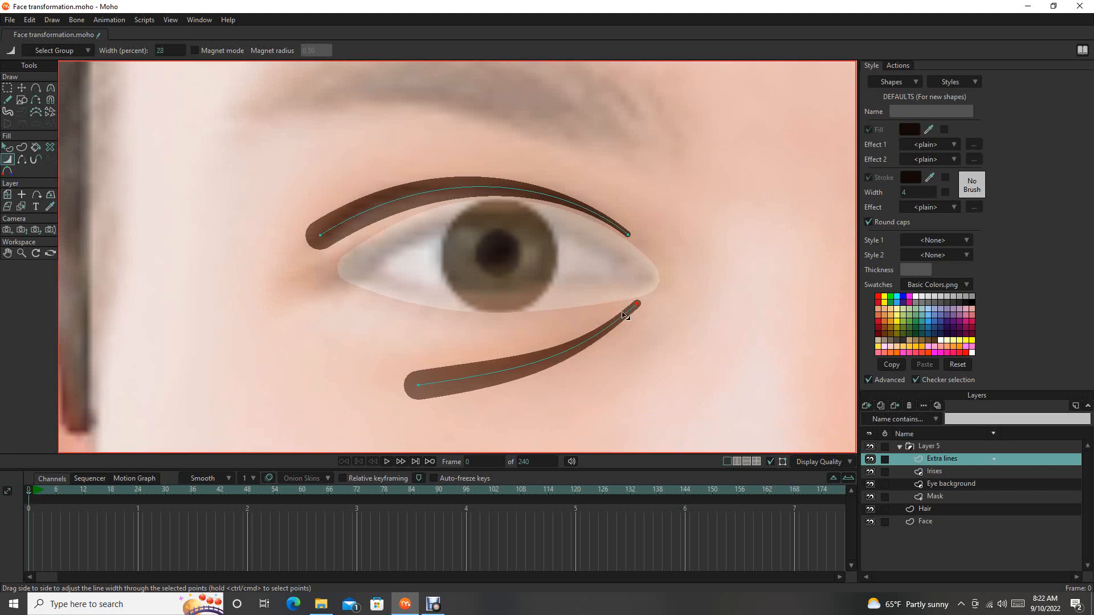
left_click_drag(518, 410, 554, 351)
left_click_drag(454, 328, 443, 333)
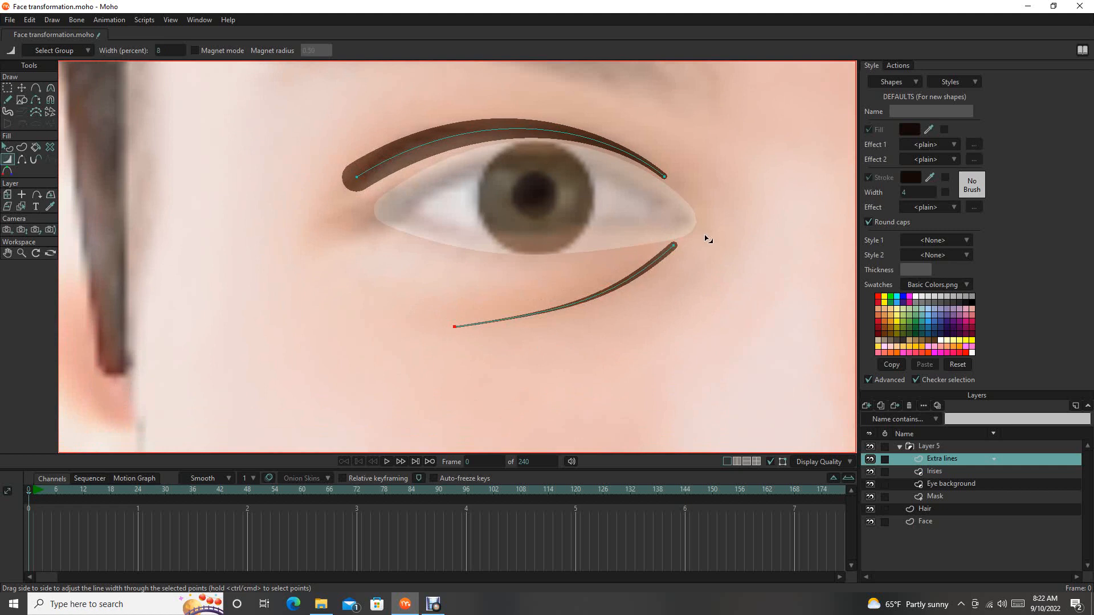
left_click_drag(675, 247, 681, 252)
scroll(638, 284, "down", 4)
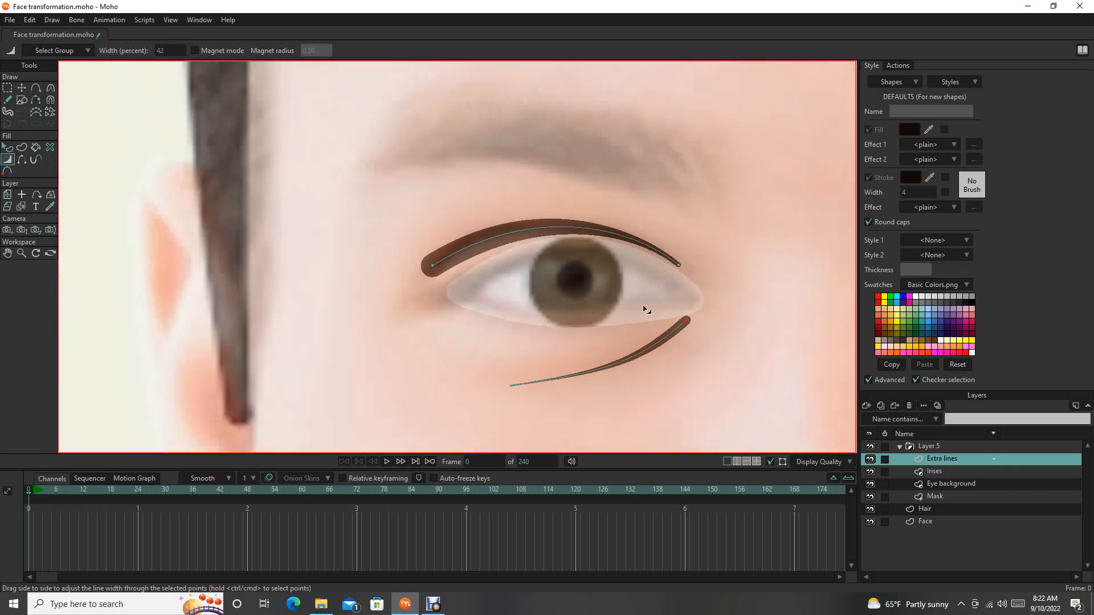
Thin the outer end of the left-hand upper eyelid line and set its inner end to about 34 percent width.
scroll(503, 283, "up", 3)
left_click_drag(464, 279, 456, 278)
left_click_drag(662, 275, 668, 275)
scroll(642, 284, "down", 5)
left_click_drag(668, 341, 516, 341)
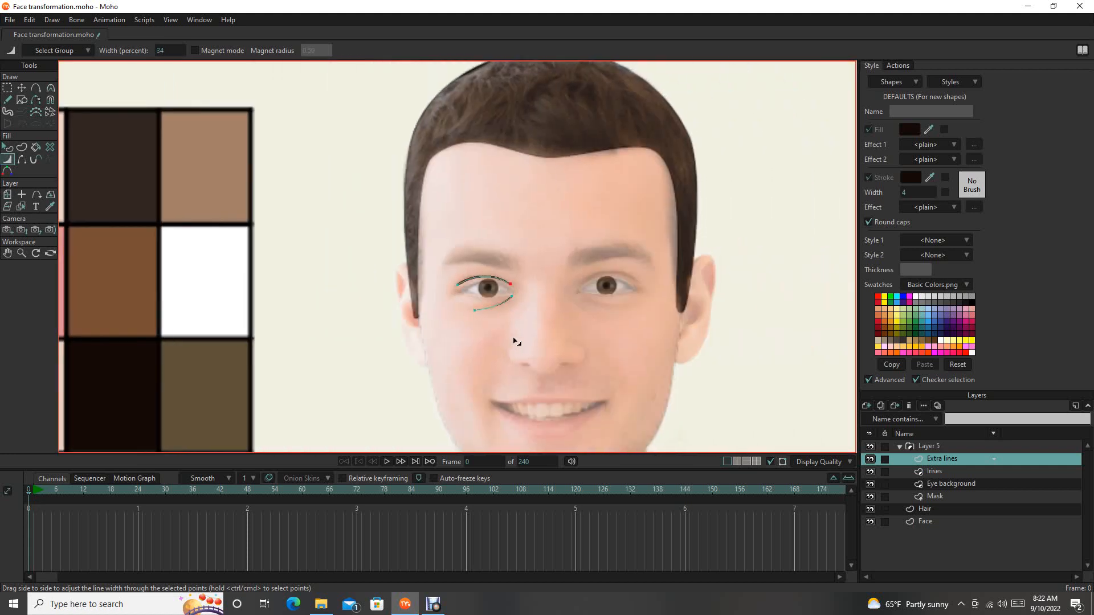
scroll(553, 331, "up", 5)
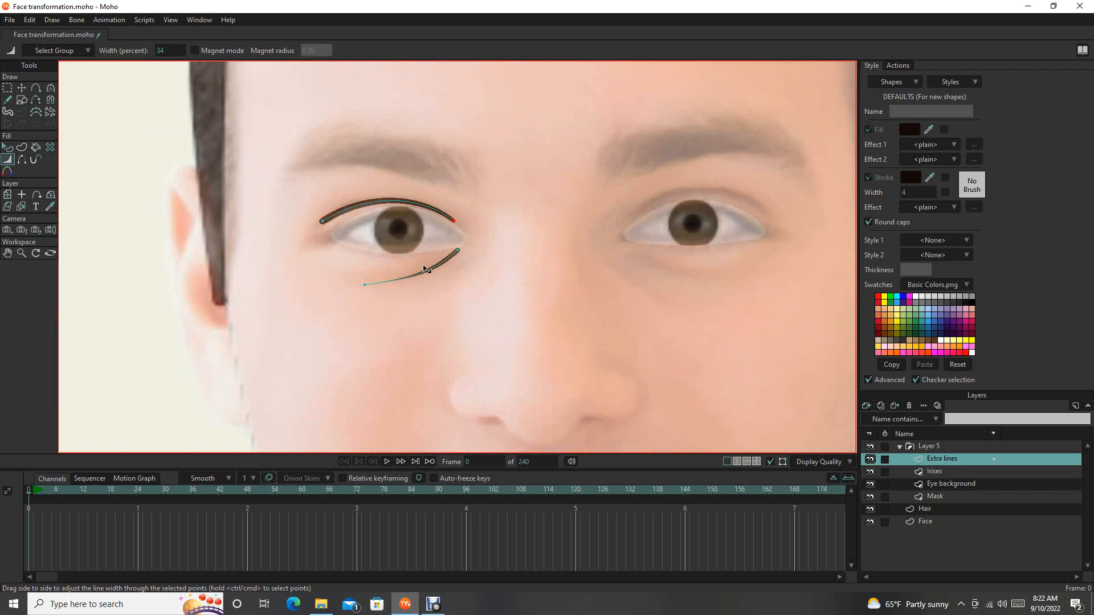
Duplicate both left-hand eyelid lines onto the right-hand eye and flip the copy horizontally.
key("g")
mouse_move(258, 169)
left_mouse_down()
mouse_move(458, 288)
mouse_move(570, 333)
left_mouse_up()
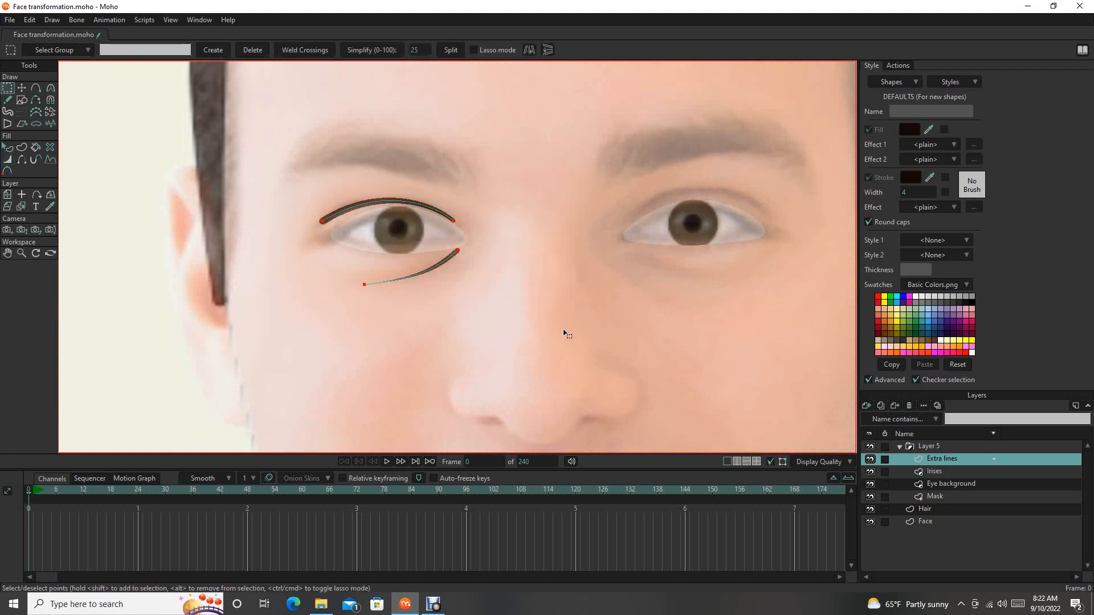
key("t")
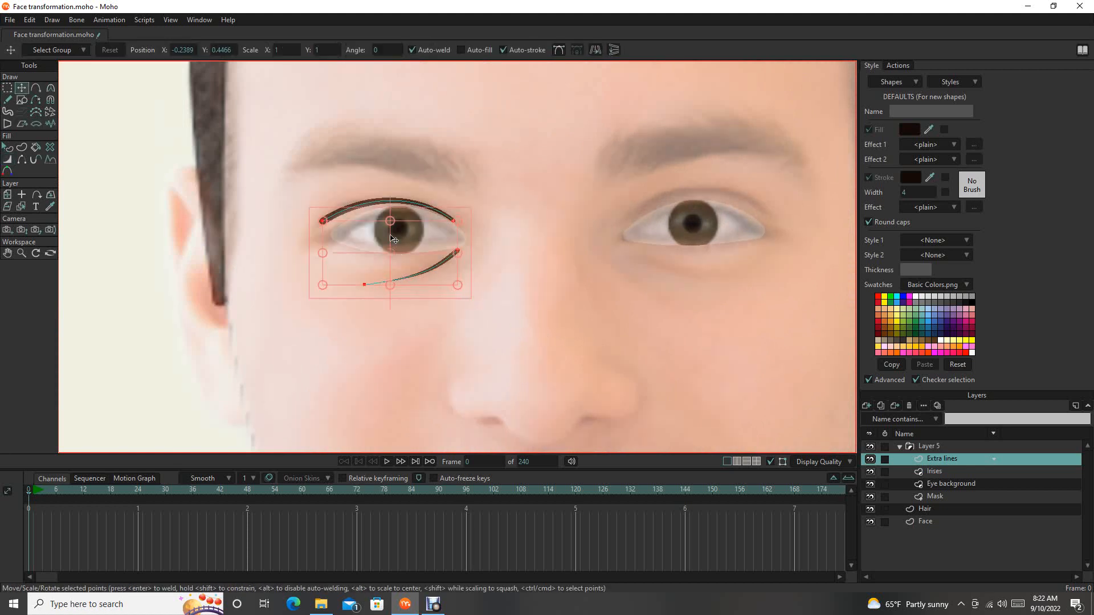
key("ctrl+c")
key("ctrl+v")
mouse_move(410, 245)
left_mouse_down()
mouse_move(753, 245)
mouse_move(711, 247)
left_mouse_up()
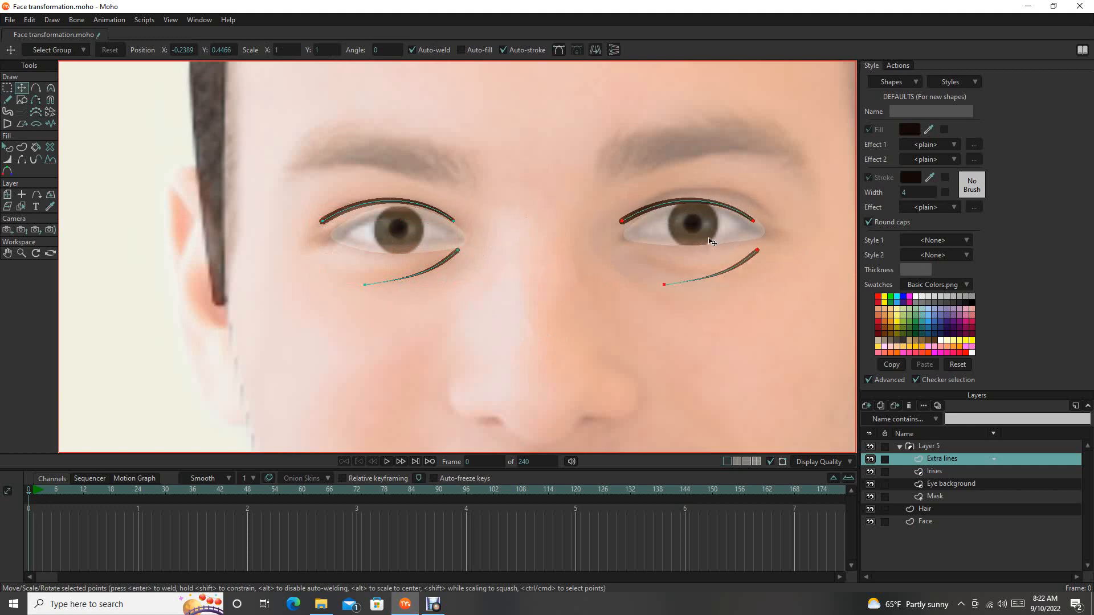
left_click(594, 51)
left_click_drag(763, 322, 656, 380)
scroll(601, 302, "up", 7)
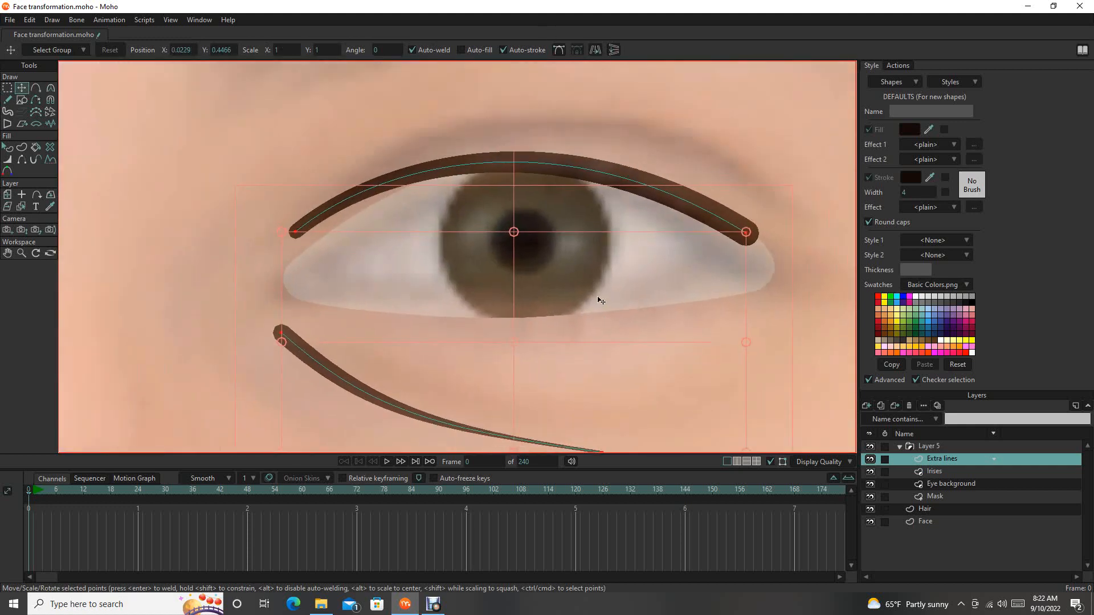
Reposition the right-hand eye's lower line and its outer end point so it follows the under-eye fold more flatly.
scroll(608, 278, "down", 5)
key("g")
mouse_move(451, 288)
left_mouse_down()
mouse_move(615, 365)
mouse_move(598, 346)
left_mouse_up()
key("t")
mouse_move(437, 203)
left_mouse_down()
mouse_move(442, 220)
mouse_move(446, 201)
left_mouse_up()
left_click_drag(617, 336, 591, 361)
Raise both ends of the right-hand upper eyelid line slightly, placing the outer point at about X 0.087, Y 0.485.
key("g")
mouse_move(432, 262)
left_mouse_down()
mouse_move(489, 300)
mouse_move(468, 318)
left_mouse_up()
scroll(490, 301, "up", 3)
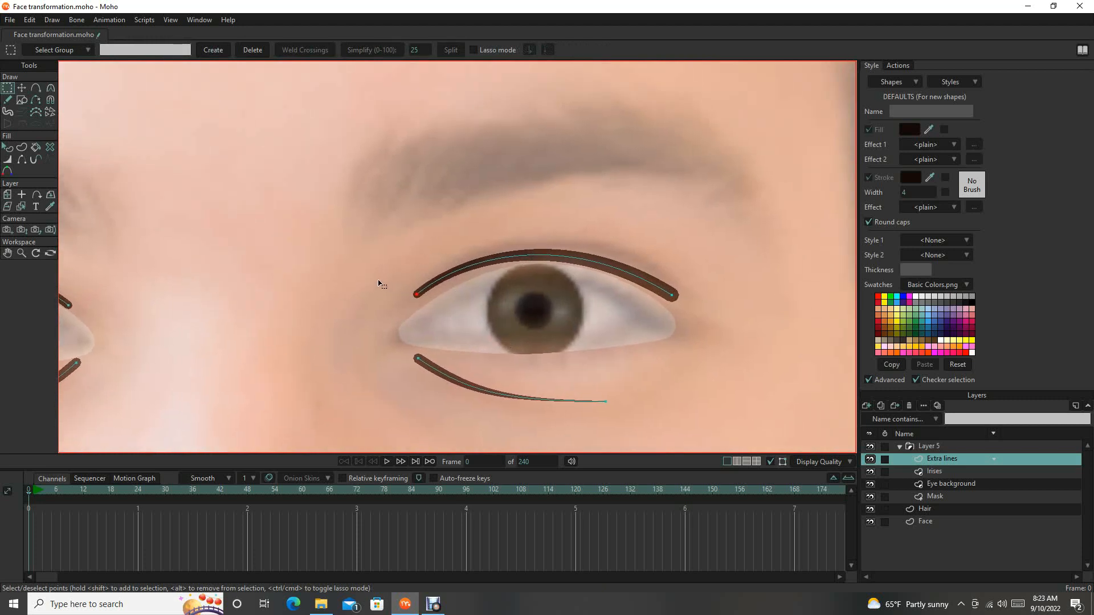
left_click_drag(374, 266, 463, 322)
key("t")
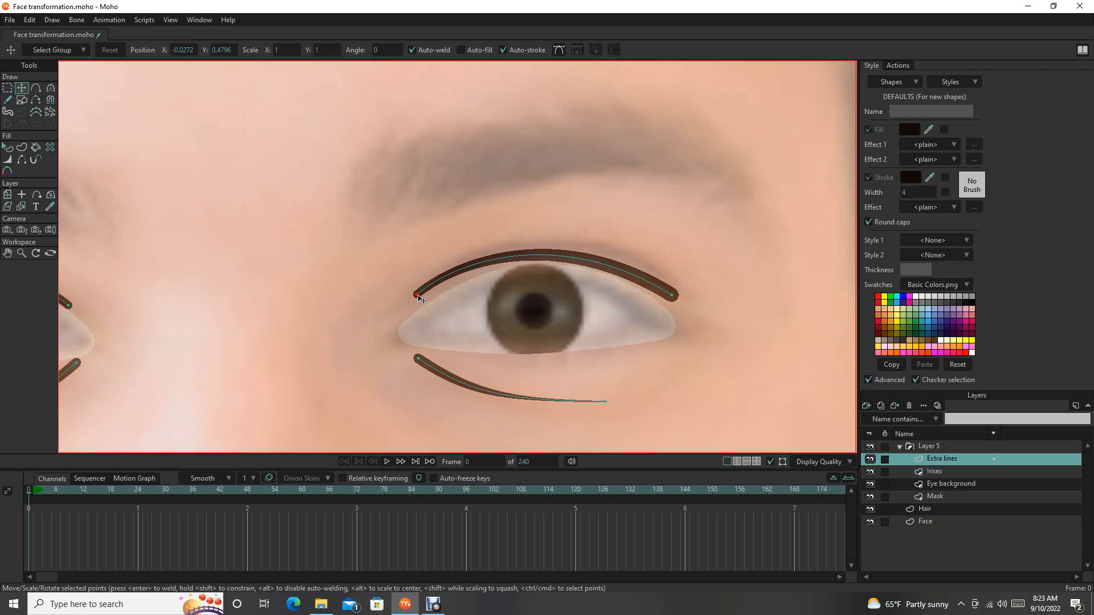
left_click_drag(418, 296, 417, 288)
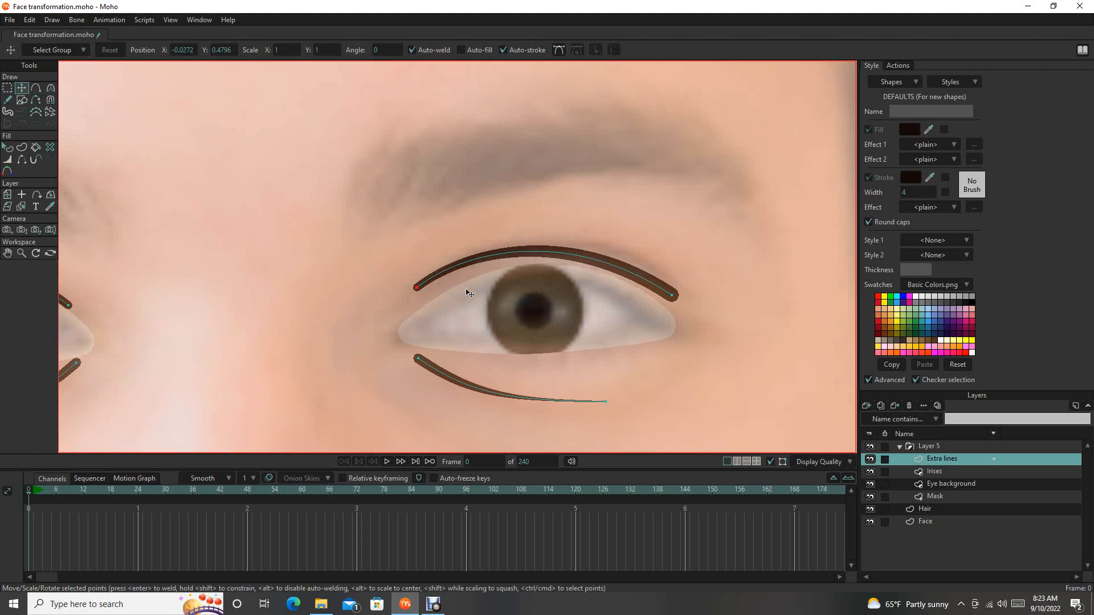
left_click_drag(678, 301, 675, 287)
scroll(663, 317, "down", 5)
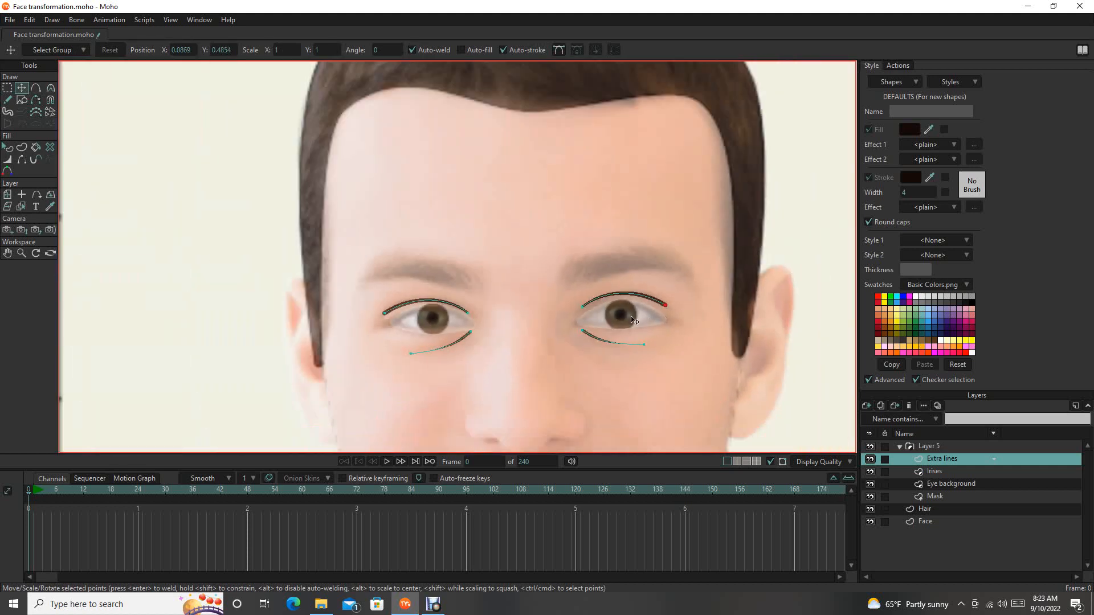
left_click_drag(608, 359, 612, 371)
Draw a four-point line along the left-hand eyebrow and bend it into an arch following the brow.
scroll(612, 371, "down", 5)
scroll(610, 364, "up", 5)
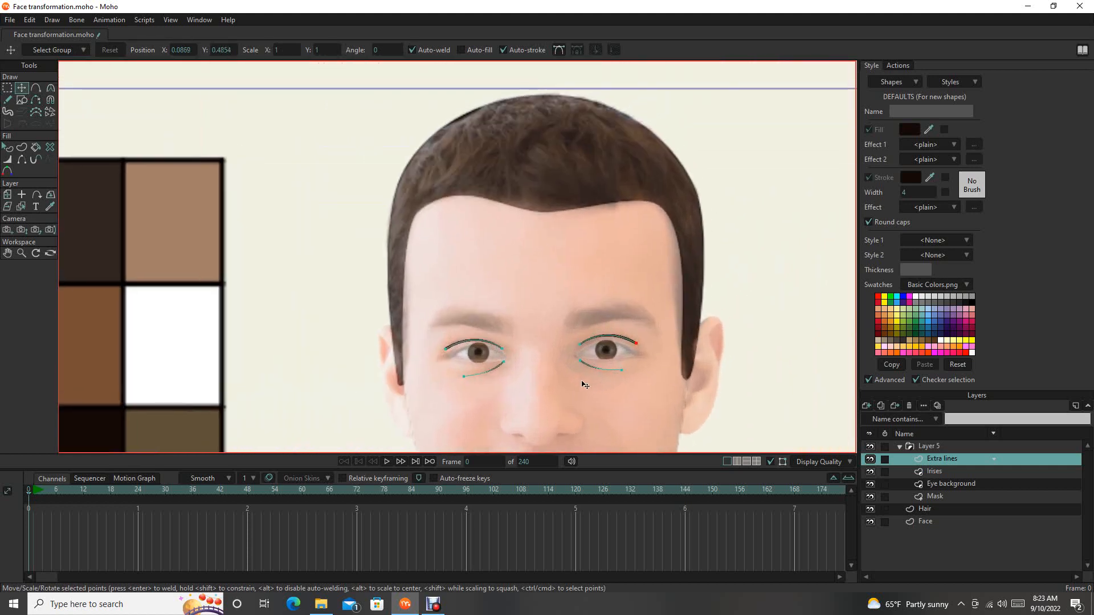
scroll(523, 373, "down", 3)
scroll(495, 349, "up", 2)
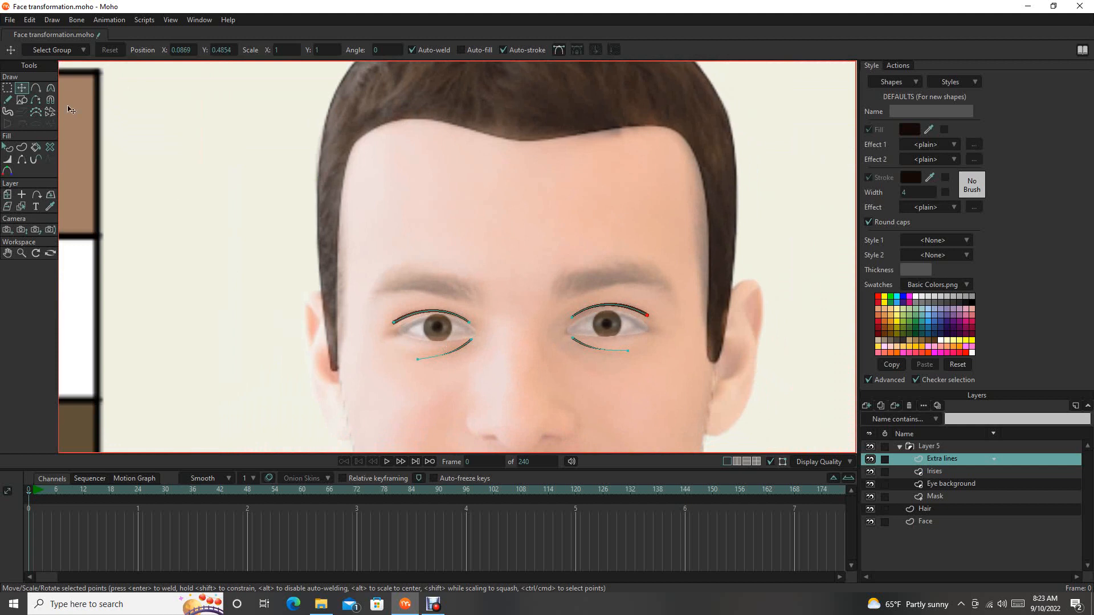
scroll(577, 319, "up", 2)
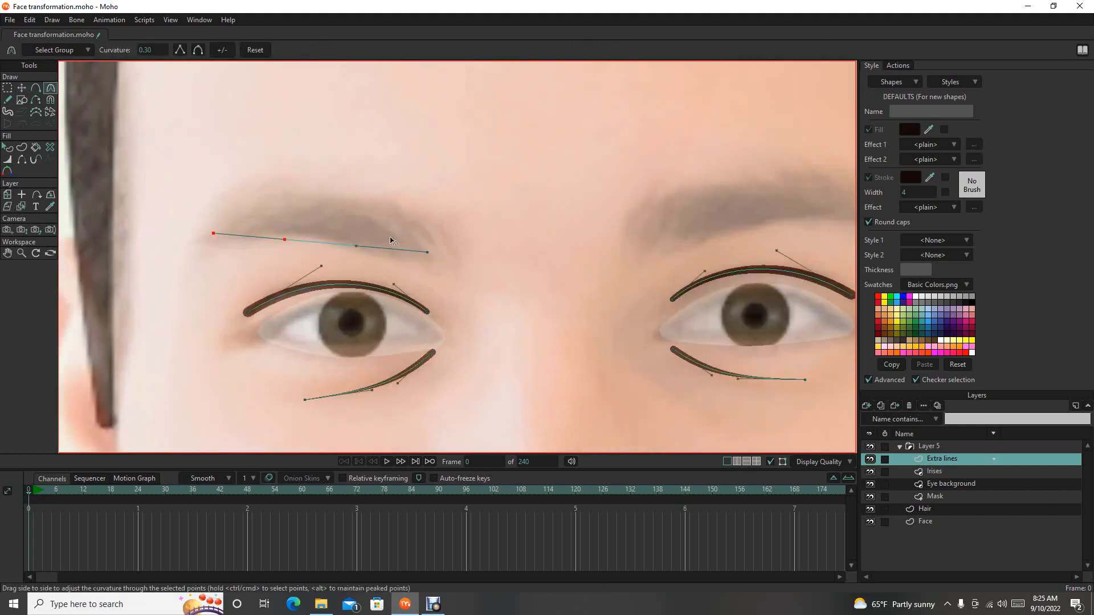
left_click_drag(359, 249, 369, 212)
scroll(369, 214, "down", 4)
Create a dark stroke shape from the left-hand eyebrow line and taper it toward its outer end.
left_click(22, 147)
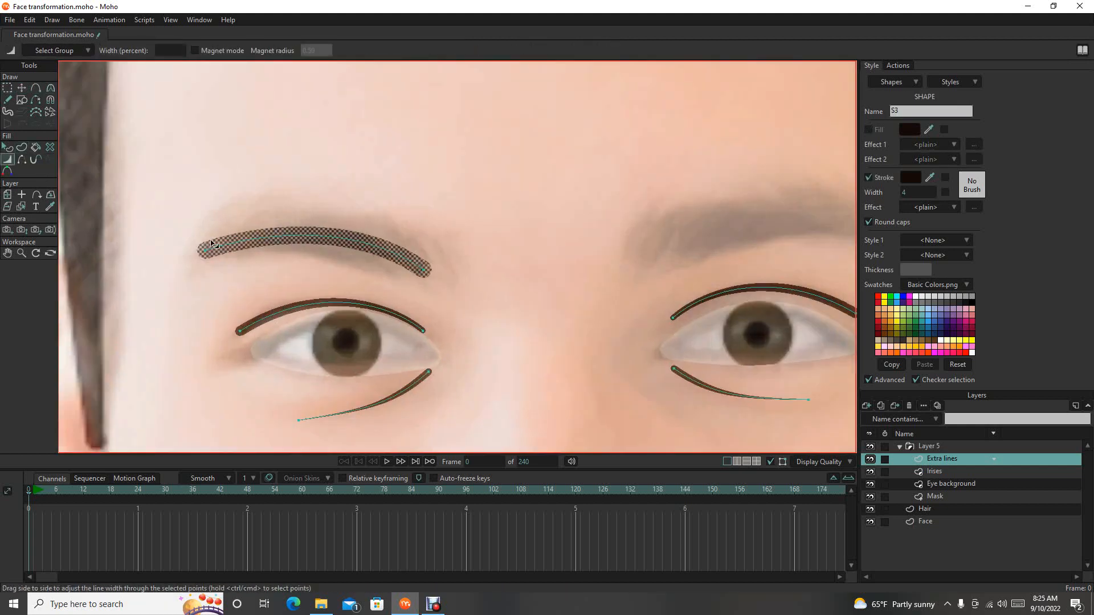
left_click_drag(210, 255, 219, 256)
scroll(308, 259, "down", 3)
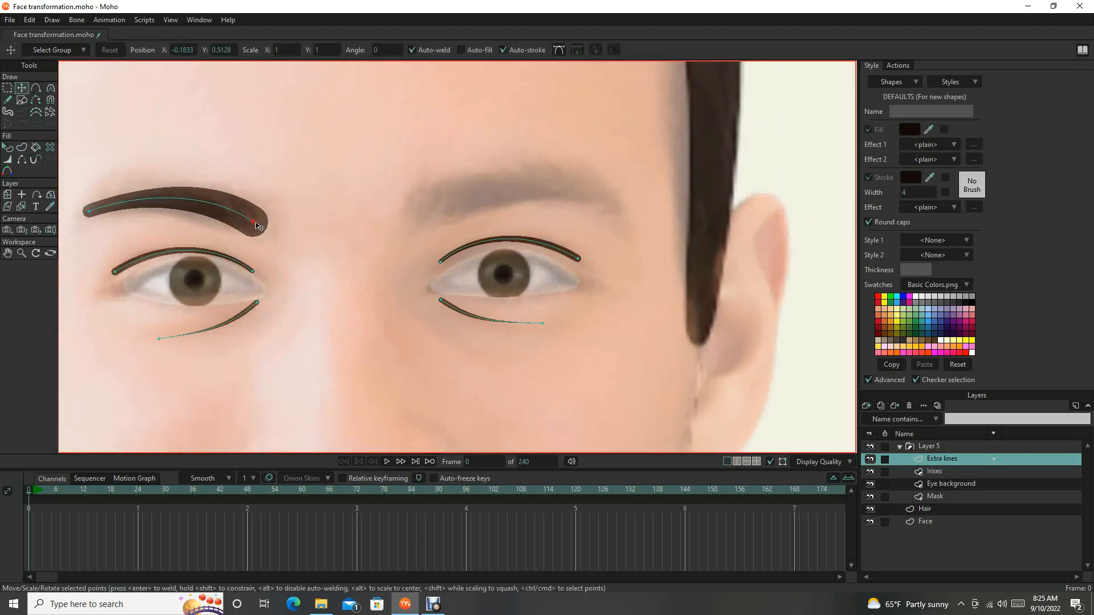
Position the copied eyebrow over the right-hand brow, flip it horizontally, and place its outer end at about X 0.110, Y 0.530.
scroll(392, 230, "down", 2)
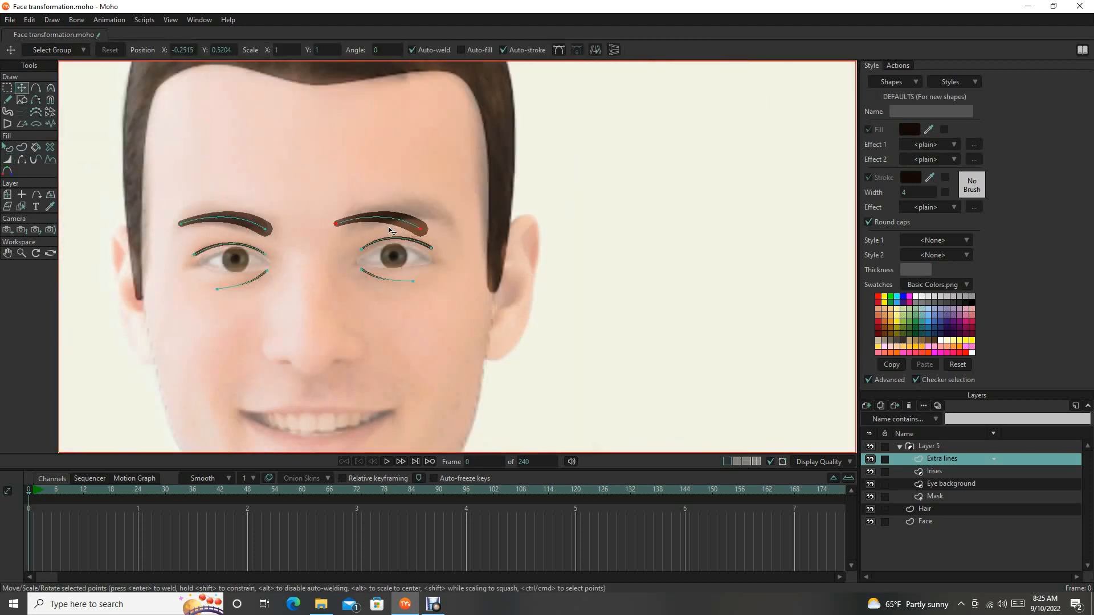
left_click_drag(389, 227, 406, 228)
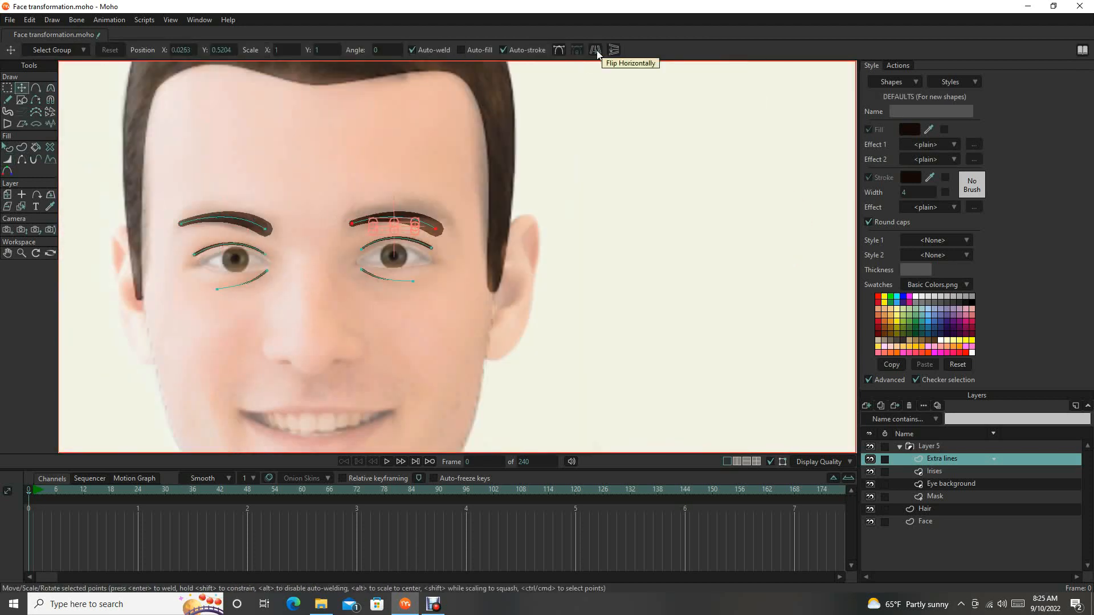
left_click(594, 50)
left_click_drag(414, 226, 454, 188)
left_click_drag(454, 188, 431, 211)
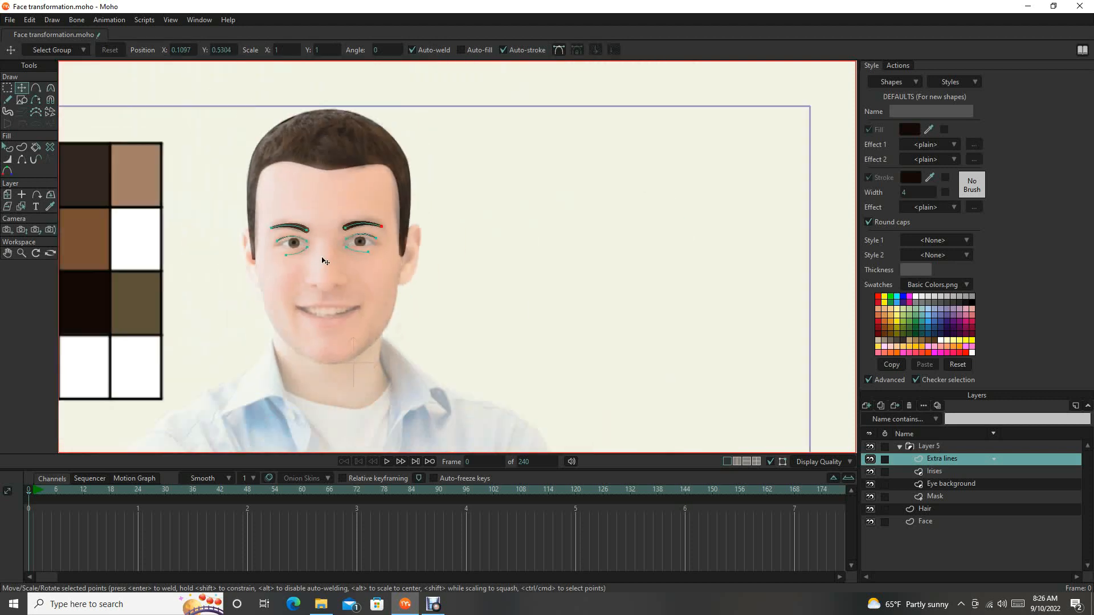
Hide the tracing image to examine the vector eyes, eyebrows and hair on the face, and show the tracing image again.
scroll(420, 271, "up", 2)
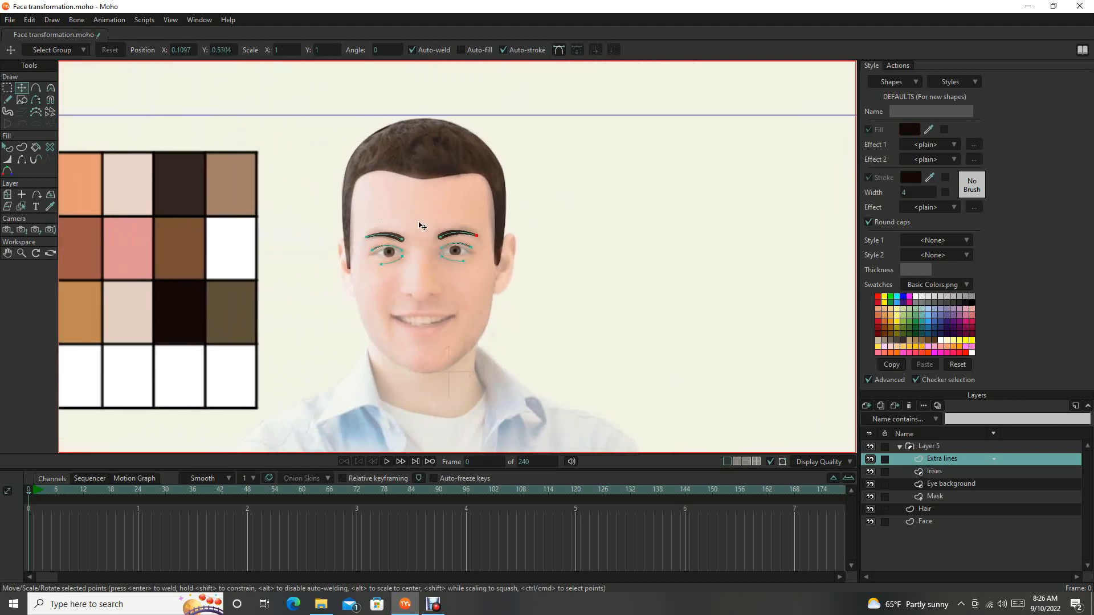
left_click(170, 20)
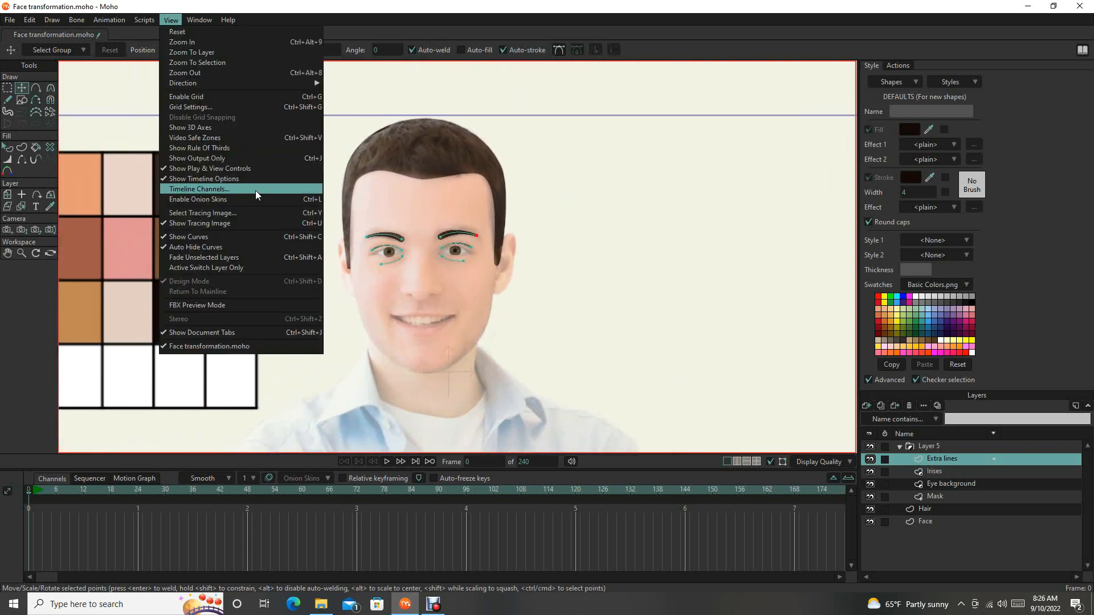
left_click(219, 224)
scroll(420, 268, "up", 5)
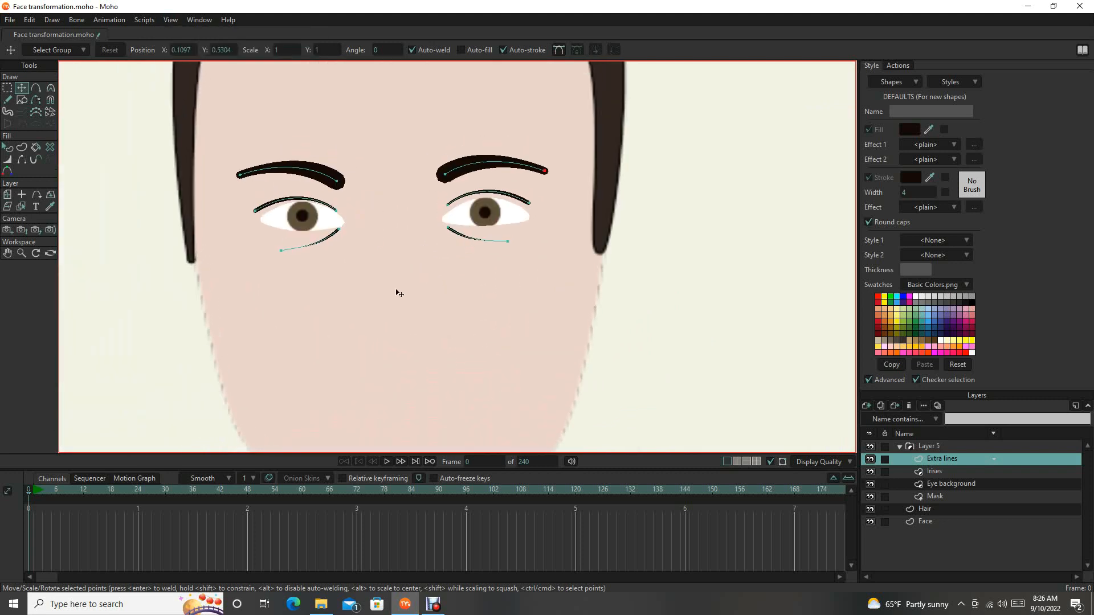
scroll(392, 265, "down", 4)
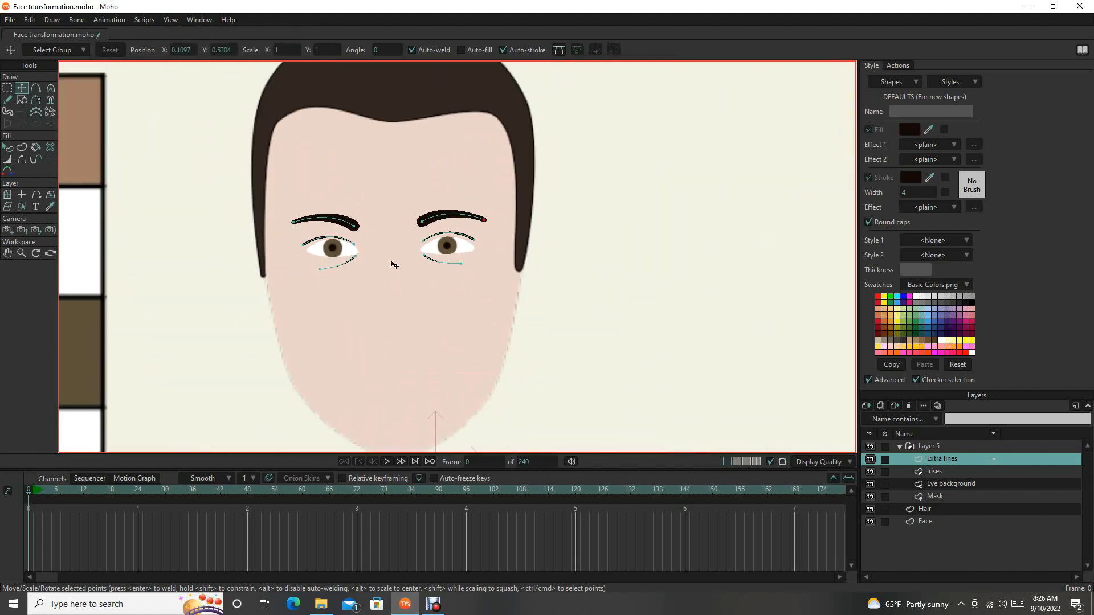
scroll(371, 262, "up", 2)
scroll(393, 313, "down", 4)
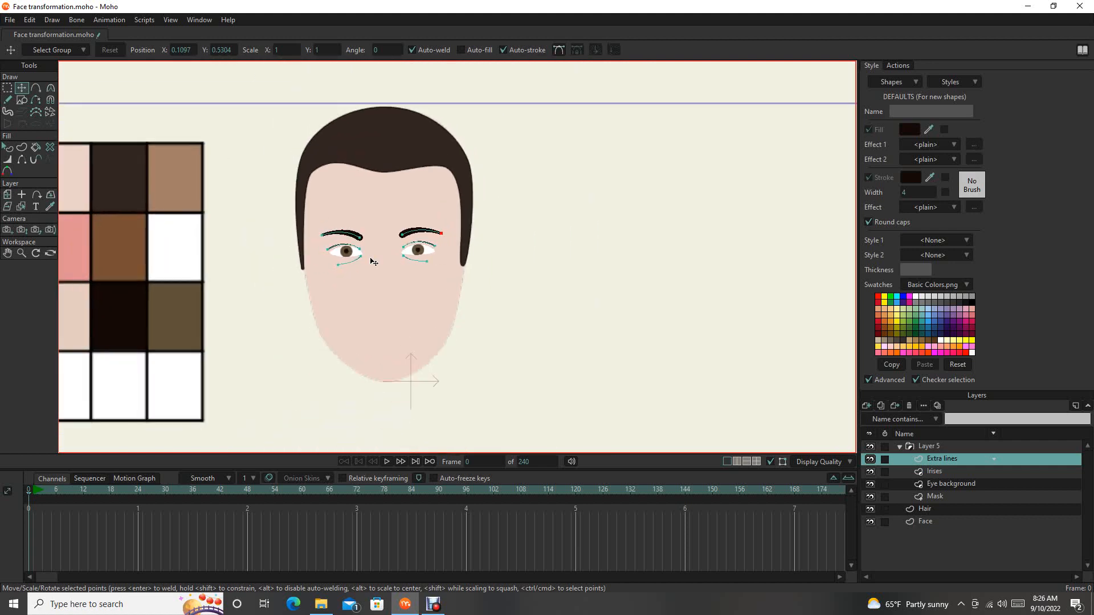
scroll(399, 319, "up", 3)
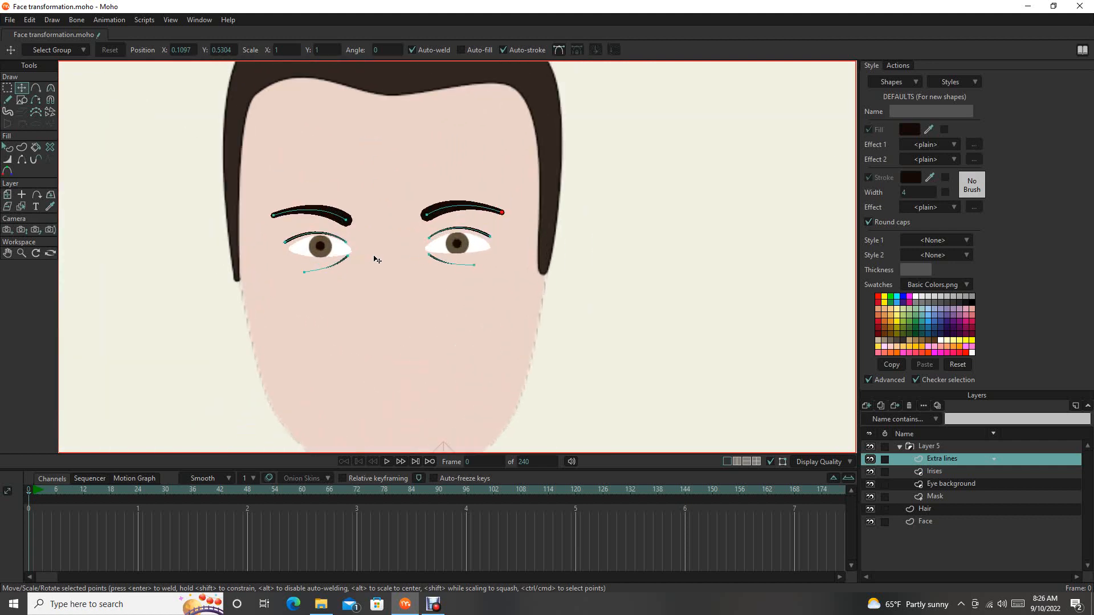
scroll(375, 260, "down", 4)
scroll(375, 260, "up", 3)
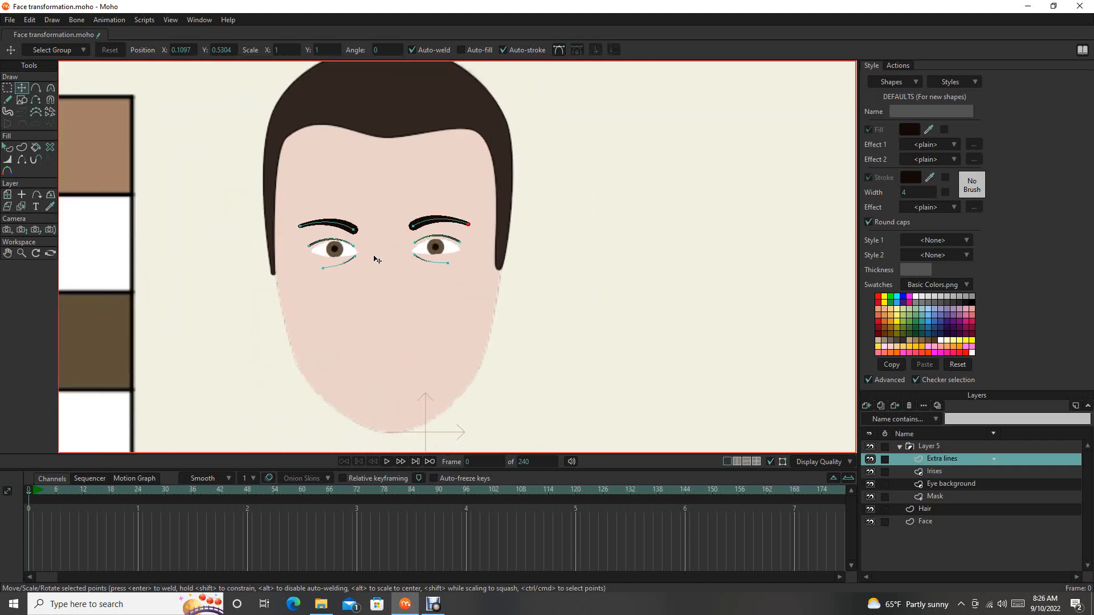
left_click(171, 19)
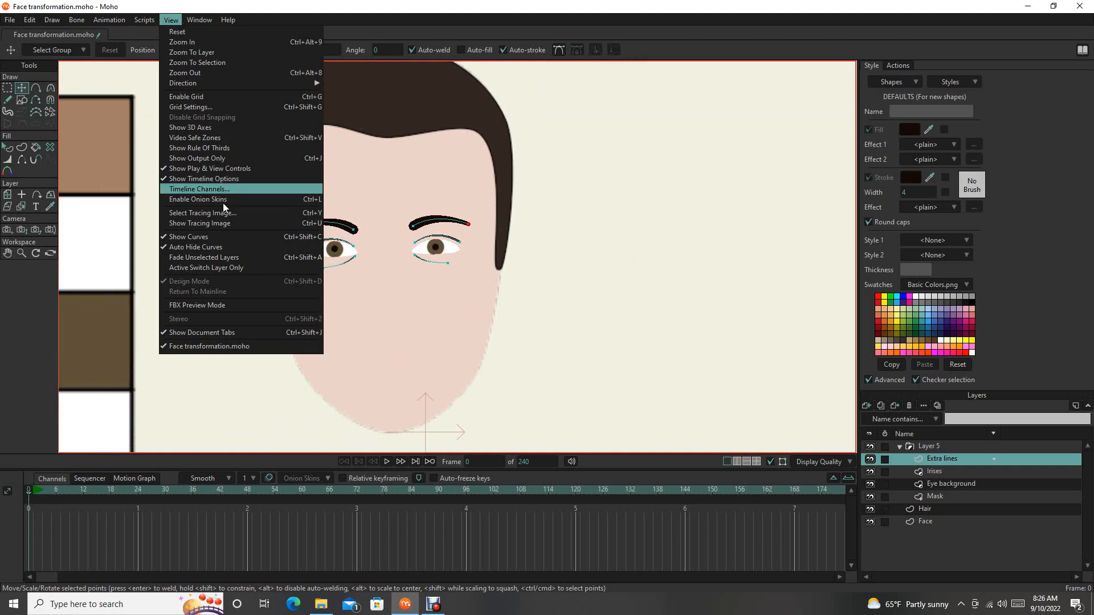
left_click(199, 223)
scroll(403, 343, "down", 3)
scroll(403, 343, "up", 4)
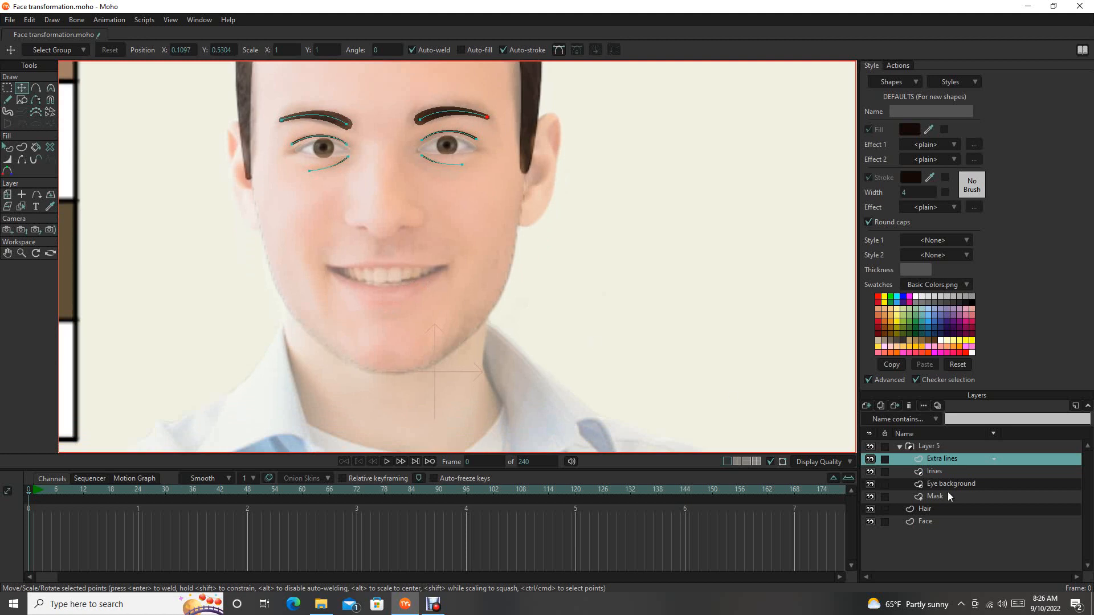
Rename the group that holds the eye layers as Eyes.
left_click(930, 445)
double_click(933, 445)
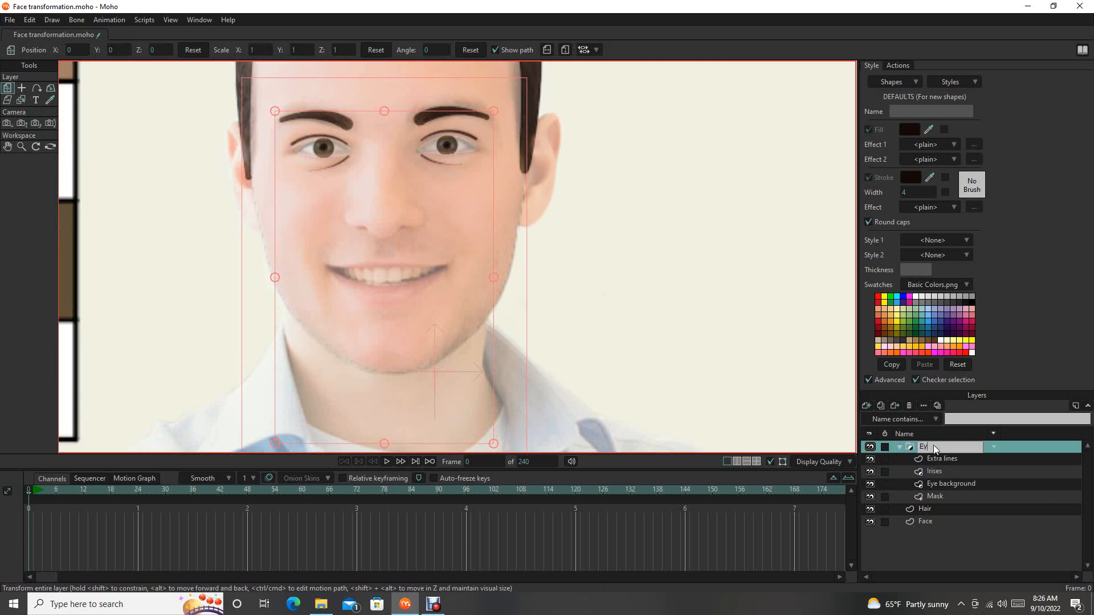
key("Return")
Add a new vector layer above the Eyes group and name it Teeth.
left_click(871, 406)
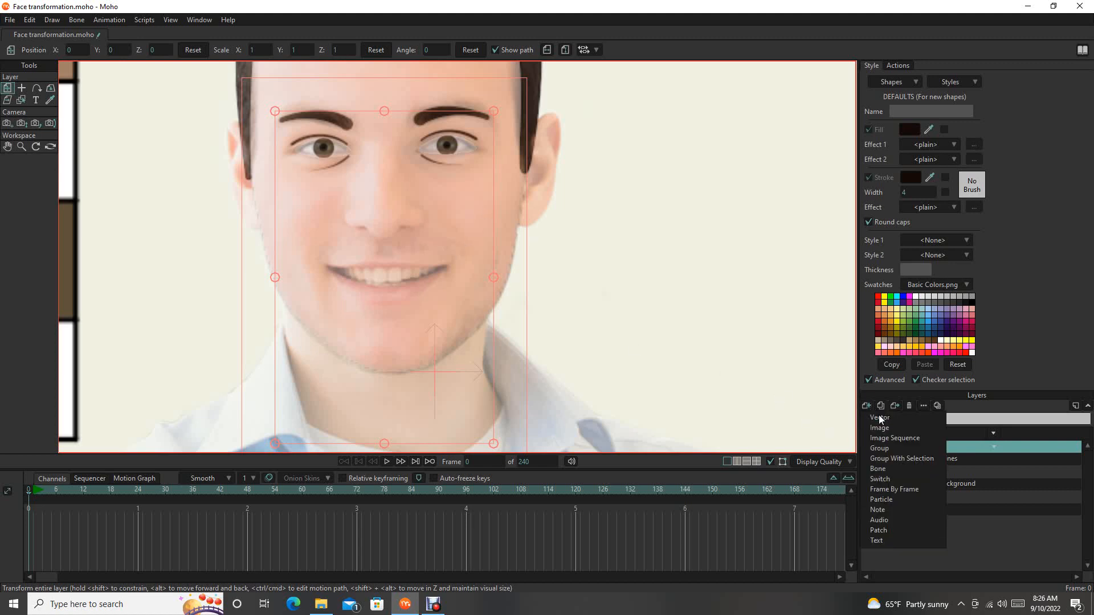
left_click(879, 419)
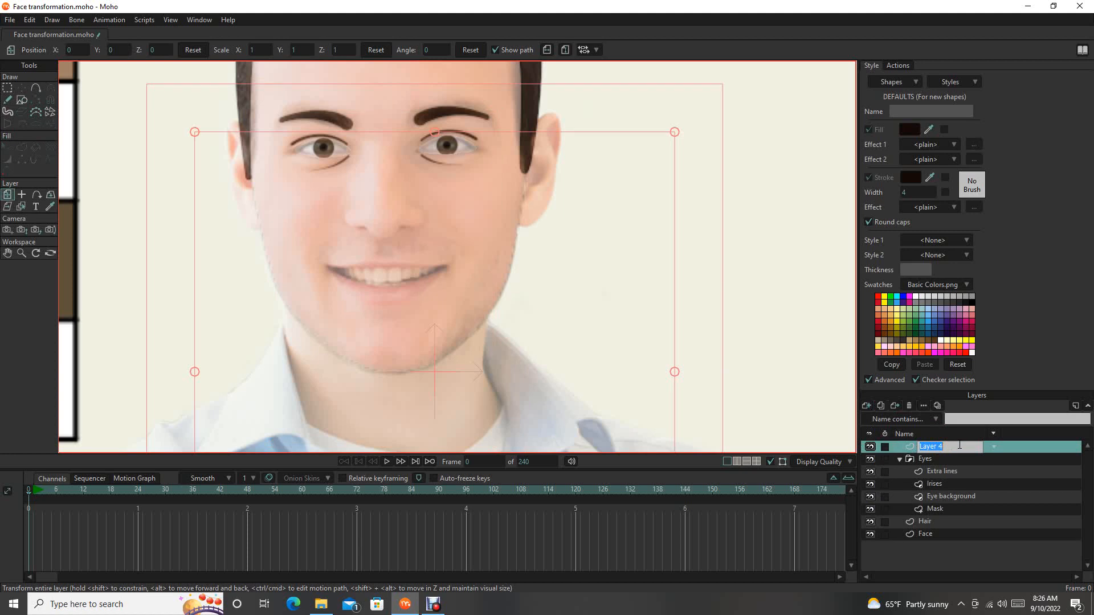
type("Teeth")
key("Return")
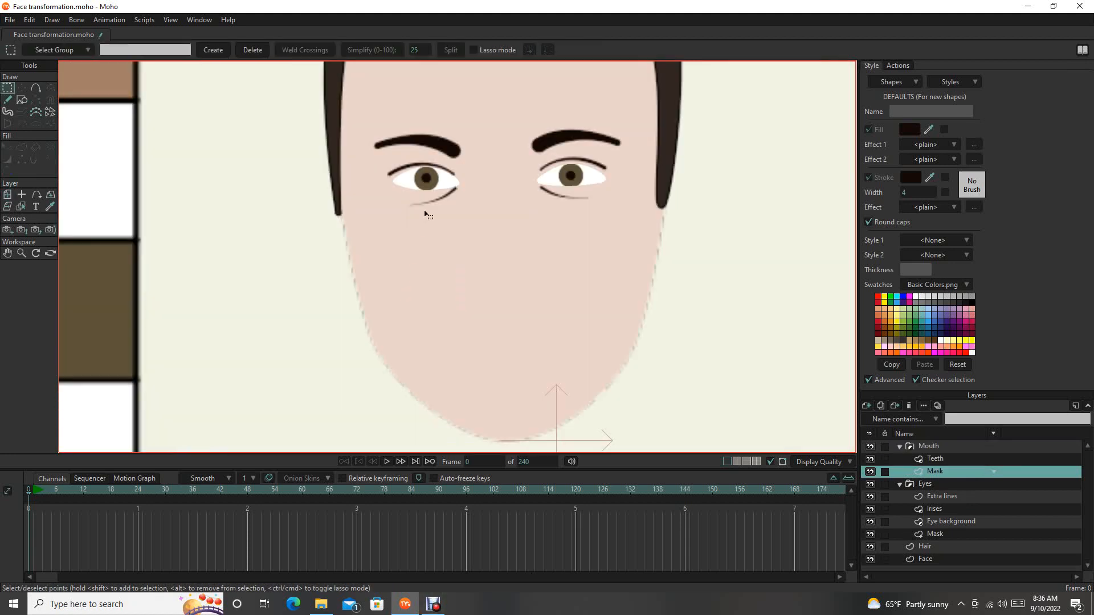
Hide the tracing image and check how the white teeth sit inside the dark mouth shape.
left_click(22, 99)
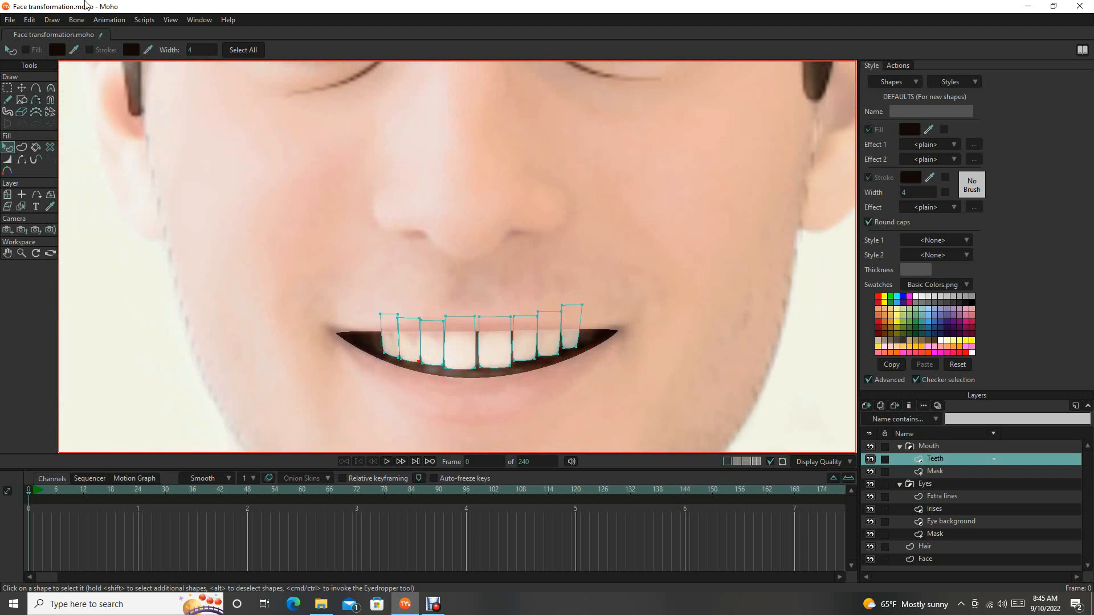
left_click(171, 19)
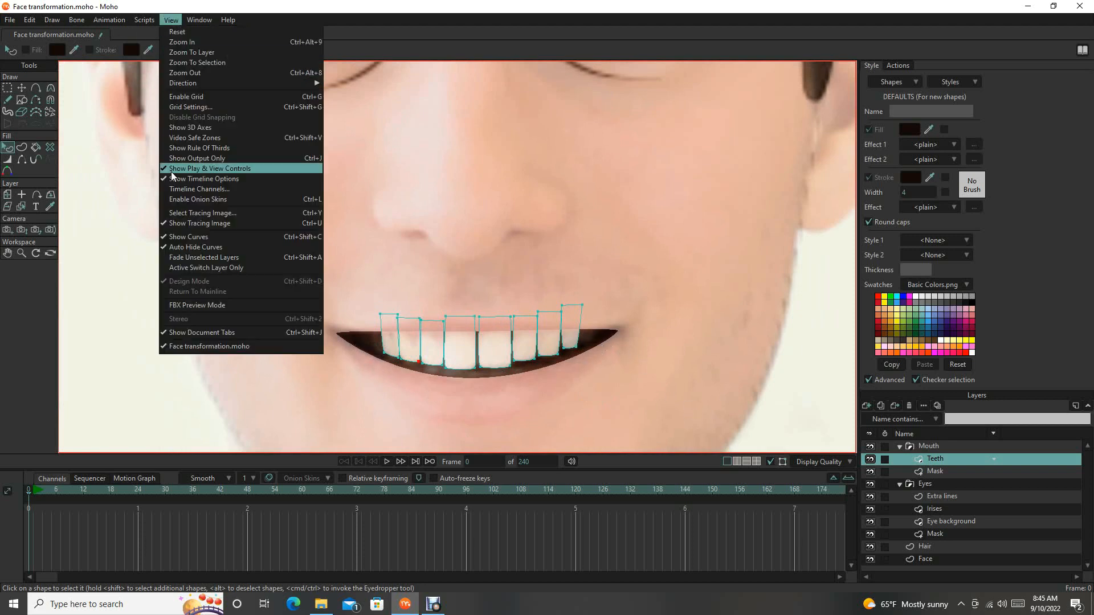
left_click(187, 224)
scroll(549, 414, "down", 3)
scroll(544, 403, "up", 4)
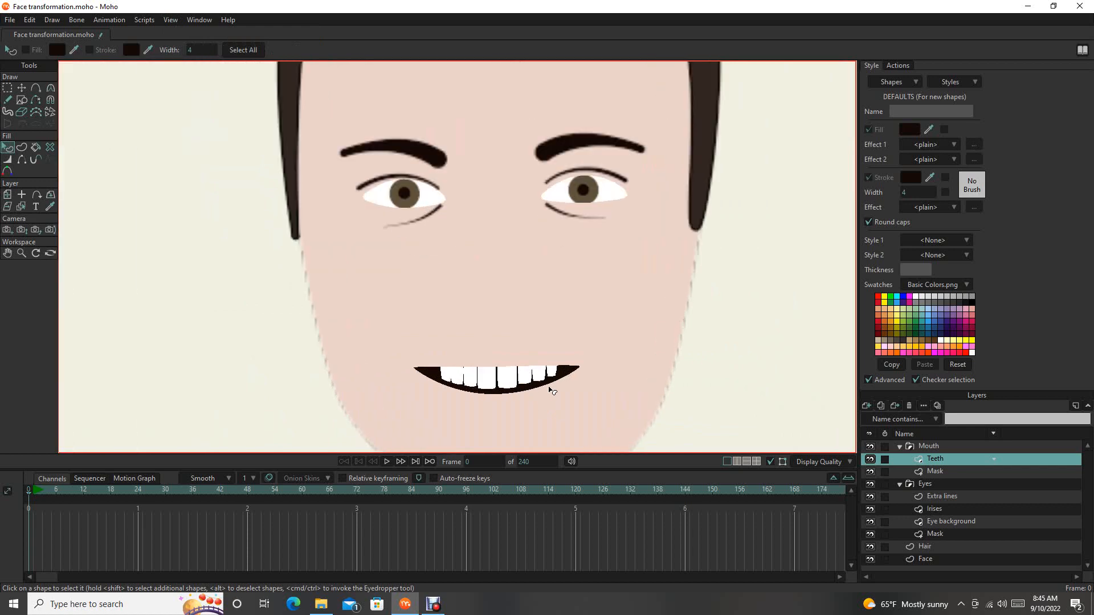
scroll(549, 391, "up", 1)
scroll(513, 381, "down", 3)
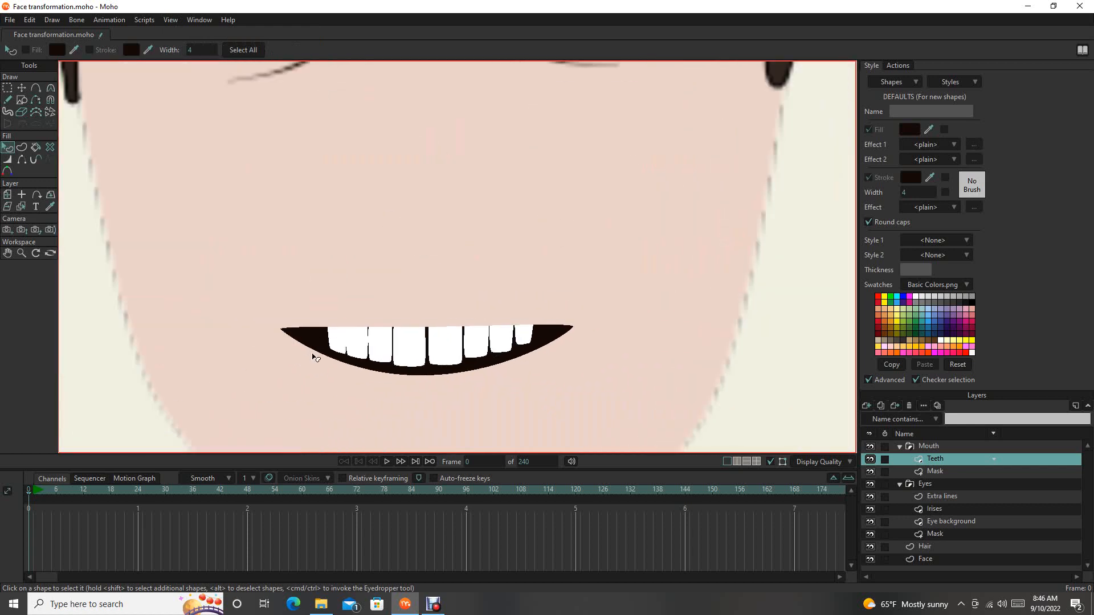
left_click_drag(528, 358, 658, 359)
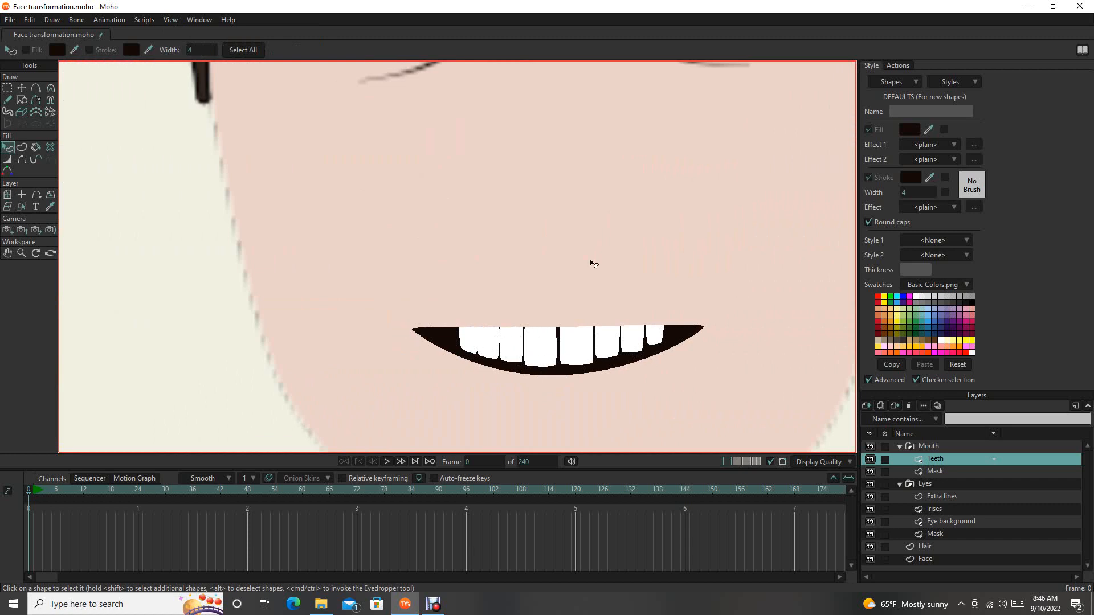
left_click_drag(580, 230, 559, 408)
left_click_drag(493, 271, 496, 369)
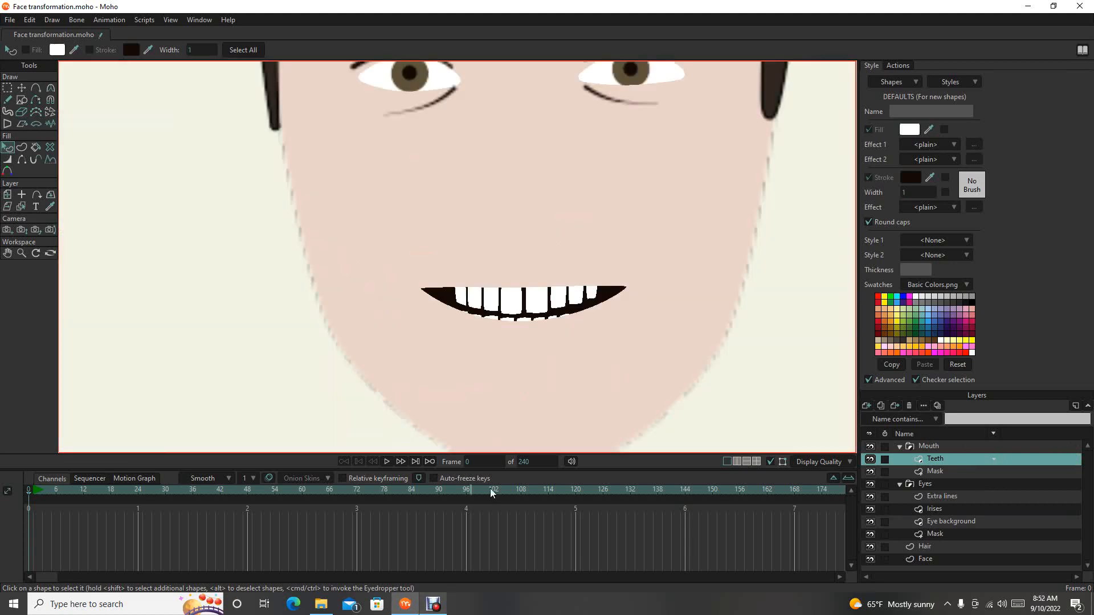
Examine the whole vector face with its hair, eyes, eyebrows and toothed mouth, along with the colour palette beside it.
scroll(635, 338, "down", 5)
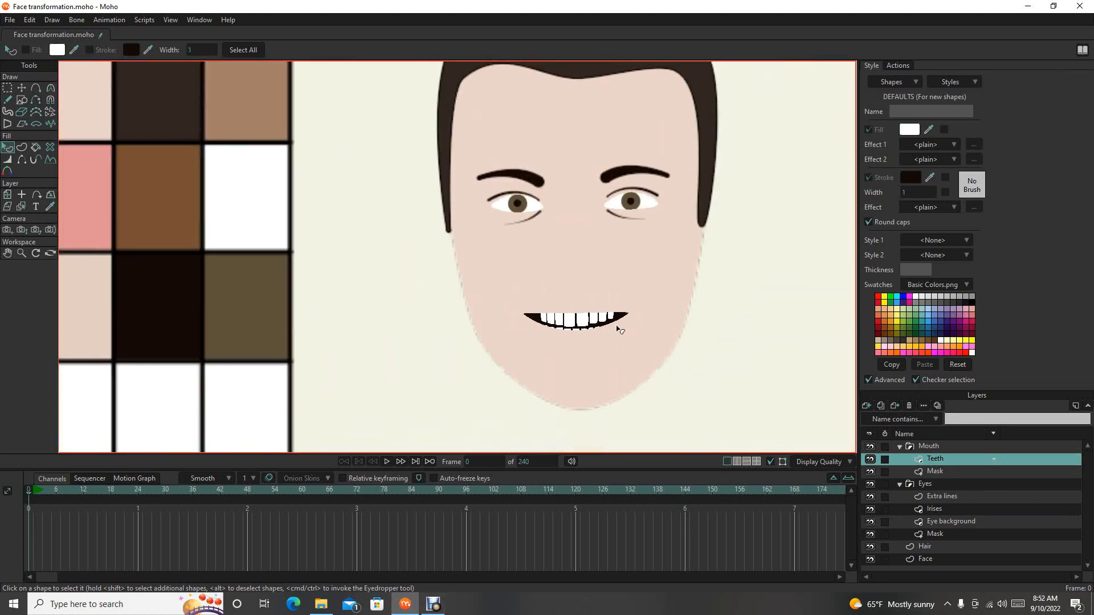
left_click_drag(631, 314, 574, 348)
scroll(595, 361, "down", 4)
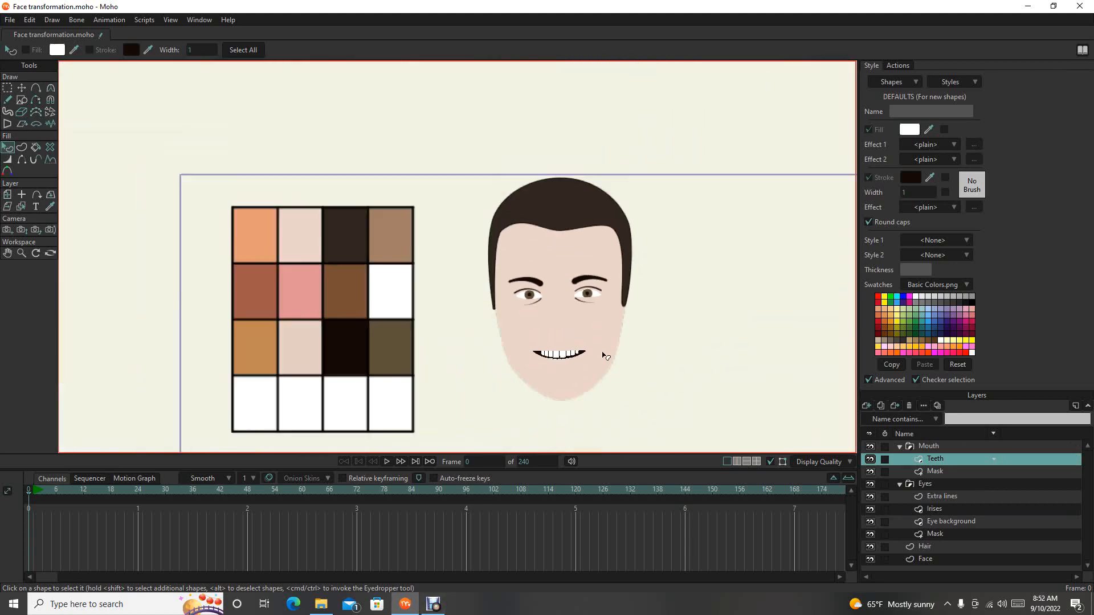
scroll(590, 342, "up", 4)
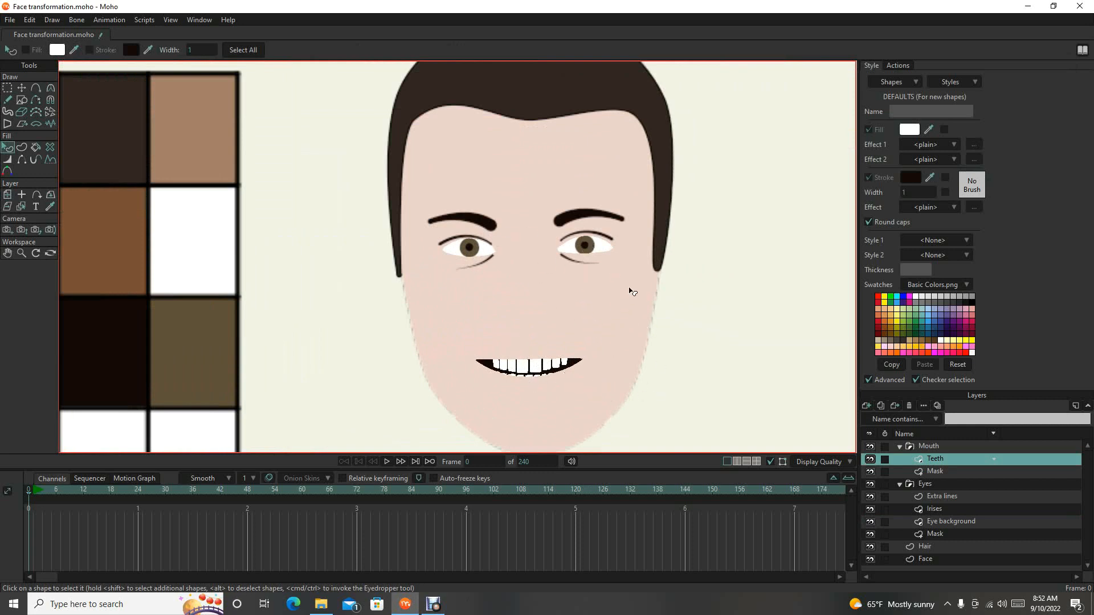
scroll(631, 292, "down", 1)
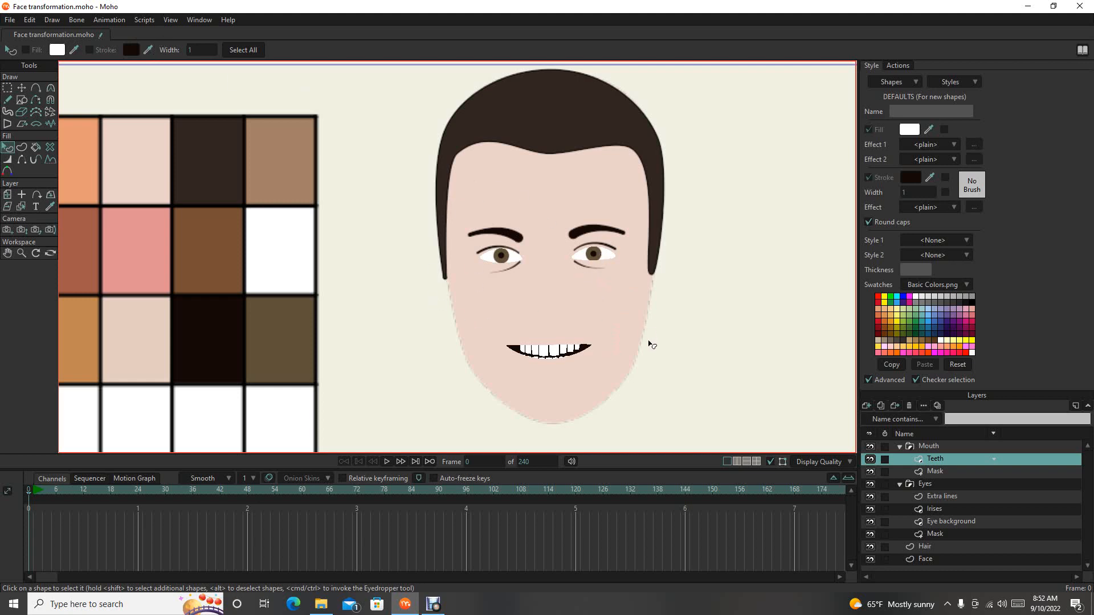
left_click_drag(648, 340, 658, 285)
left_click_drag(551, 202, 536, 282)
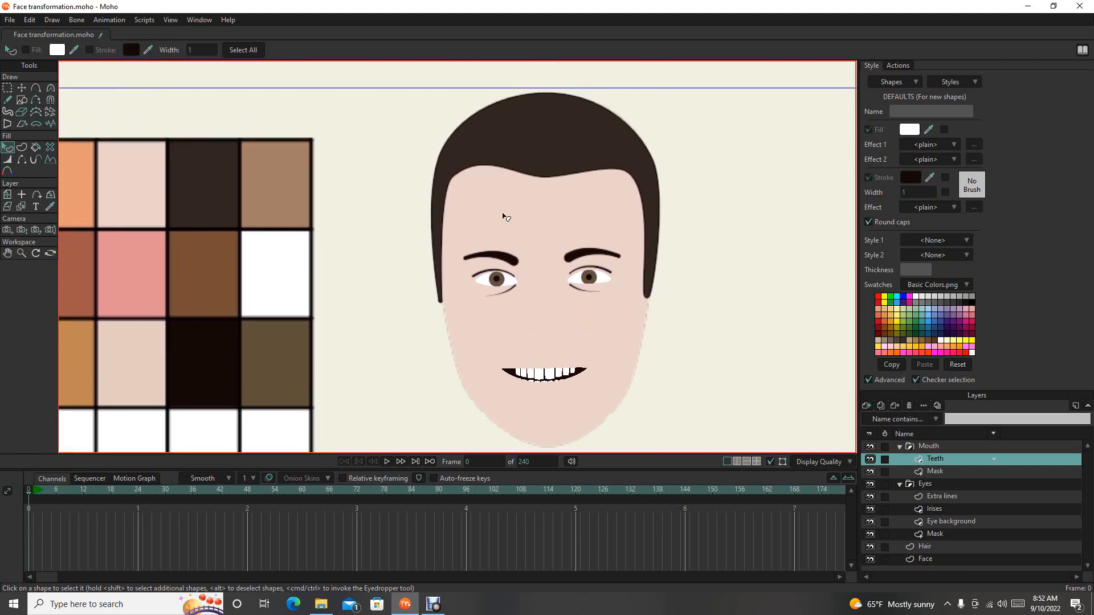
left_click_drag(464, 287, 532, 318)
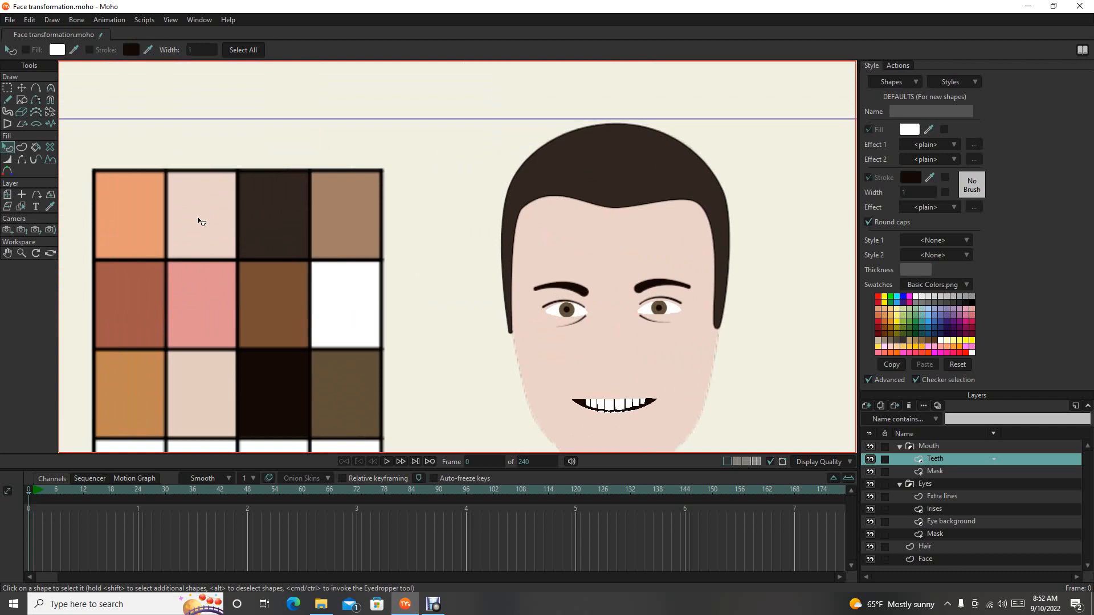
left_click_drag(565, 336, 508, 246)
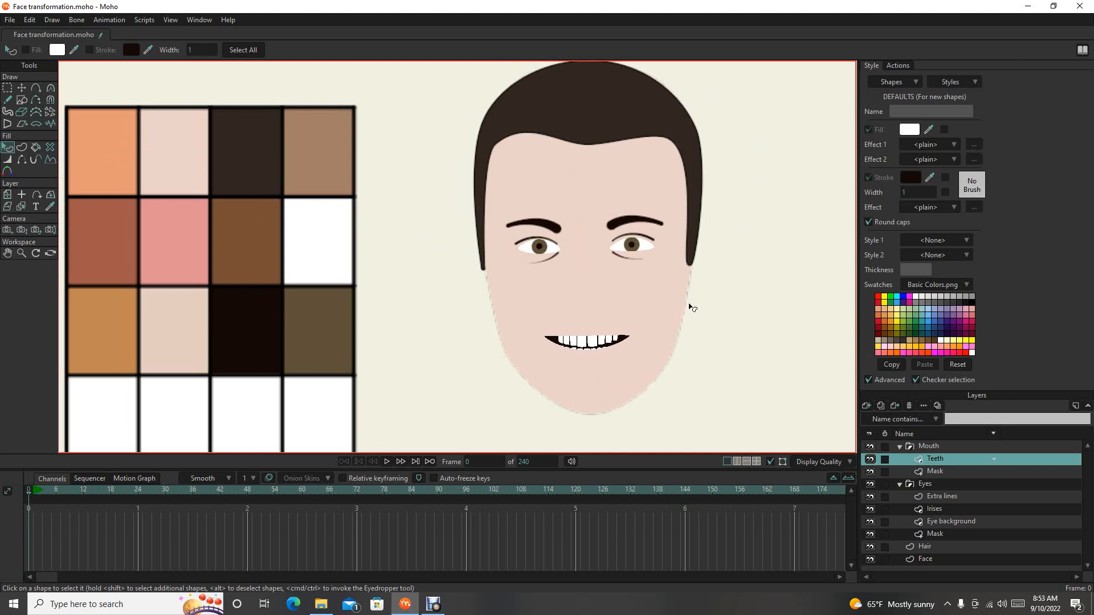
scroll(693, 308, "down", 2)
scroll(691, 310, "up", 4)
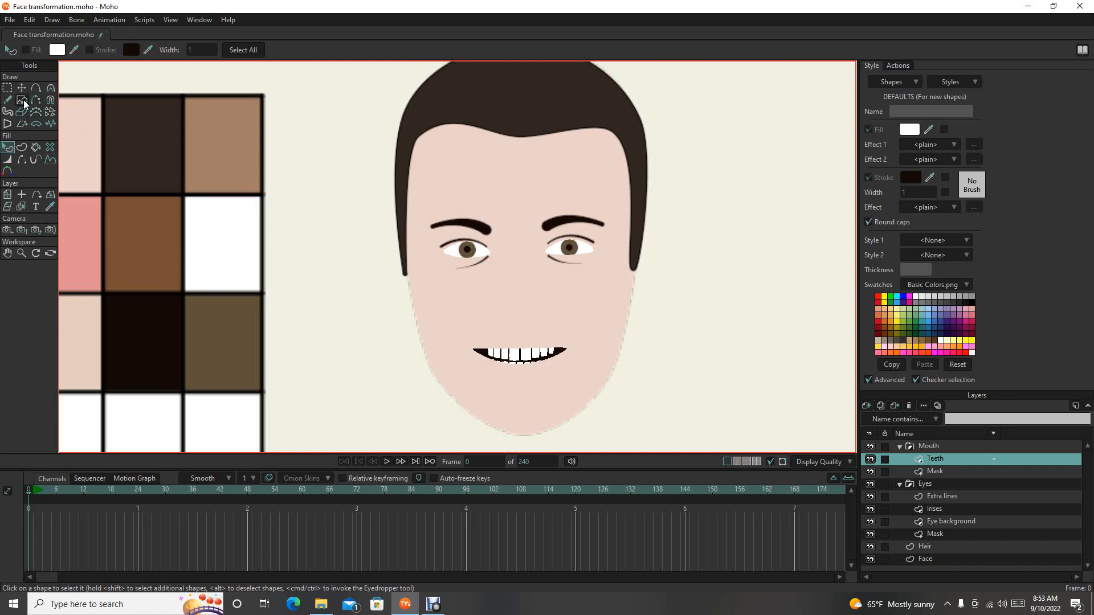
scroll(523, 274, "up", 3)
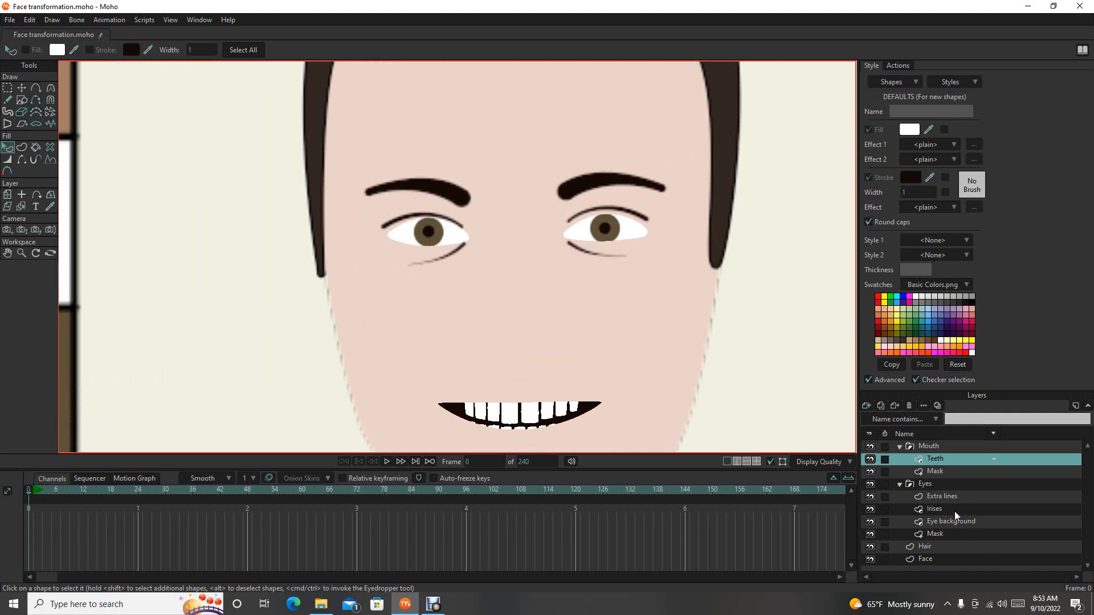
Try reshaping the mouth by moving the middle points of the Mouth group's Mask layer downward, and undo the moves.
left_click(949, 475)
key("g")
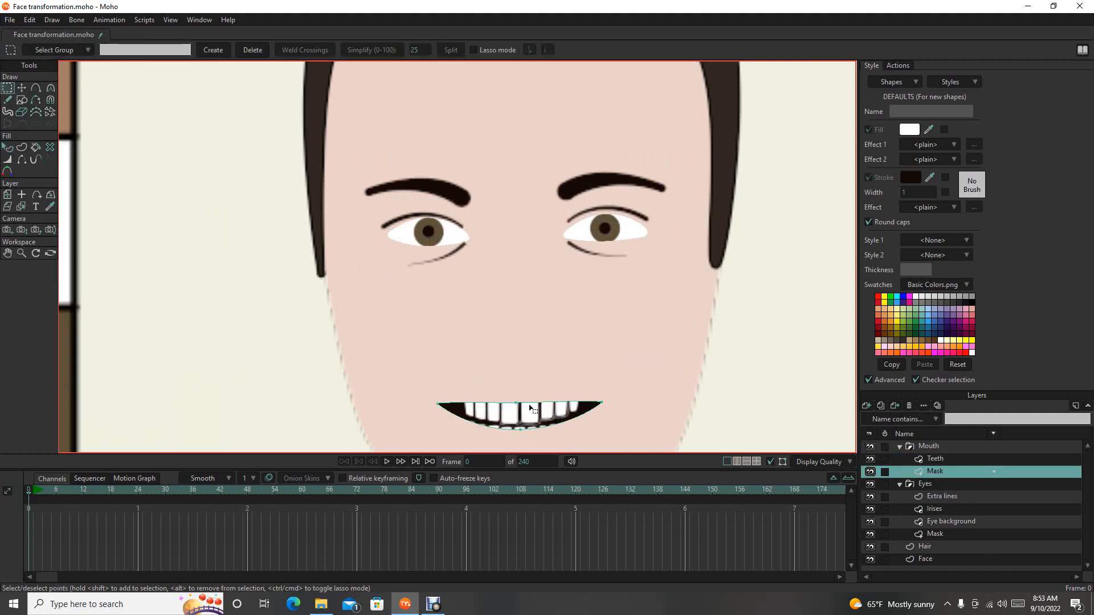
scroll(515, 309, "down", 3)
left_click_drag(493, 313, 508, 365)
key("t")
left_click_drag(508, 378, 501, 367)
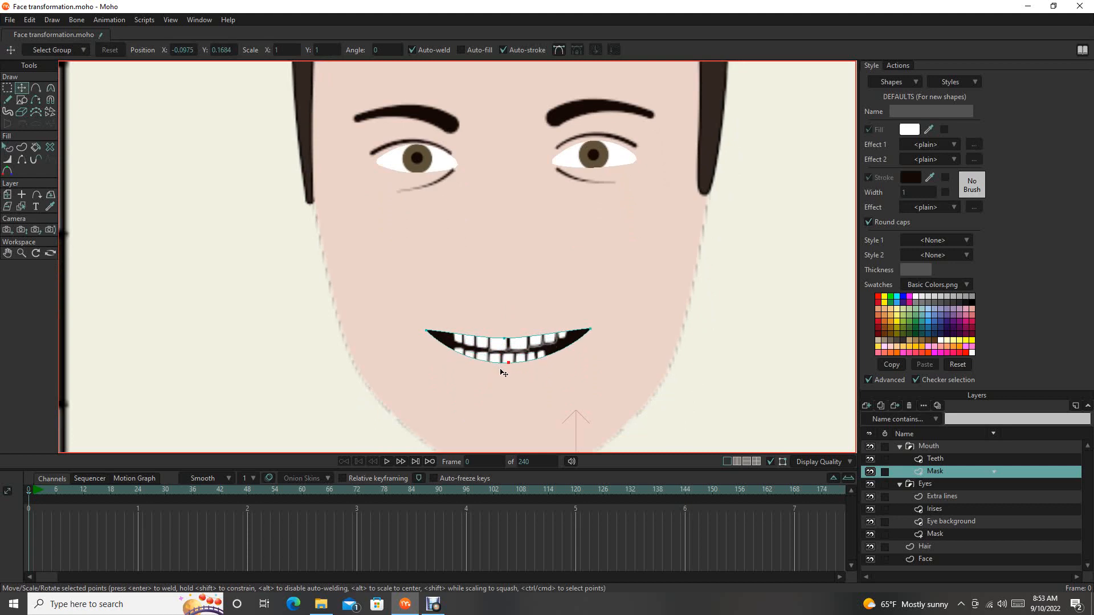
key("ctrl+z")
key("ctrl+z")
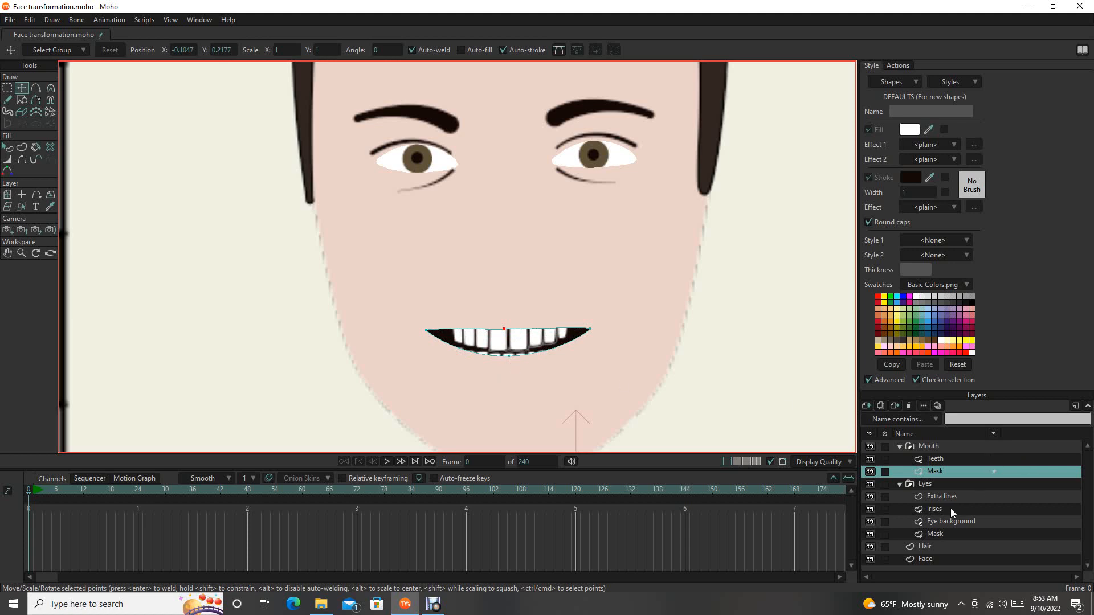
Lower the upper middle points of both eyes on the Eyes group's Mask layer to about Y 0.478, partly closing the eyes.
left_click(937, 538)
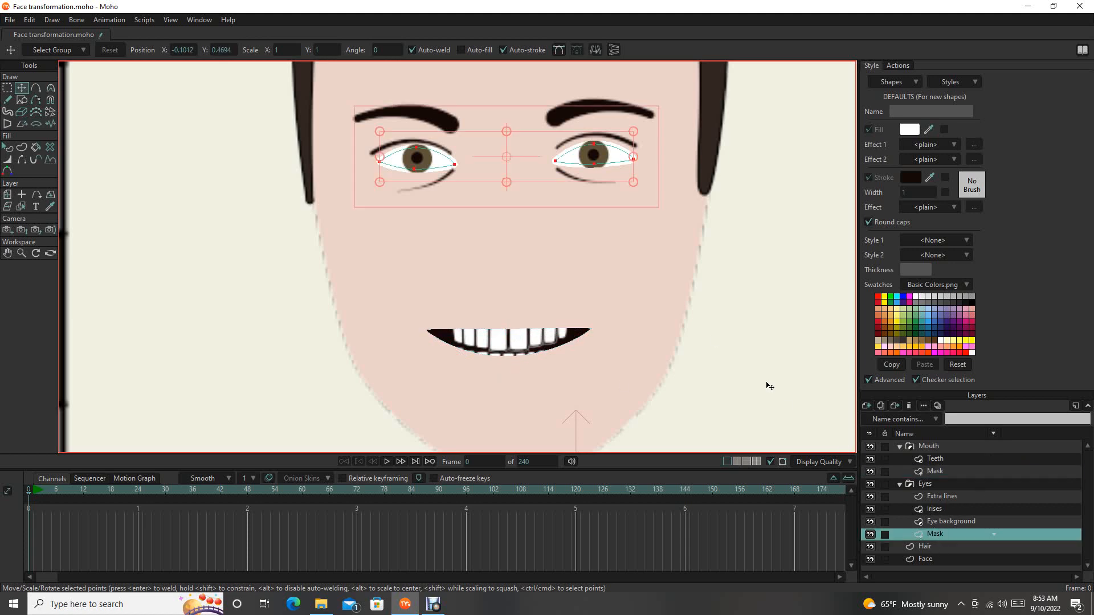
left_click_drag(552, 248, 562, 345)
key("g")
left_click_drag(399, 213, 638, 258)
scroll(598, 232, "up", 3)
key("t")
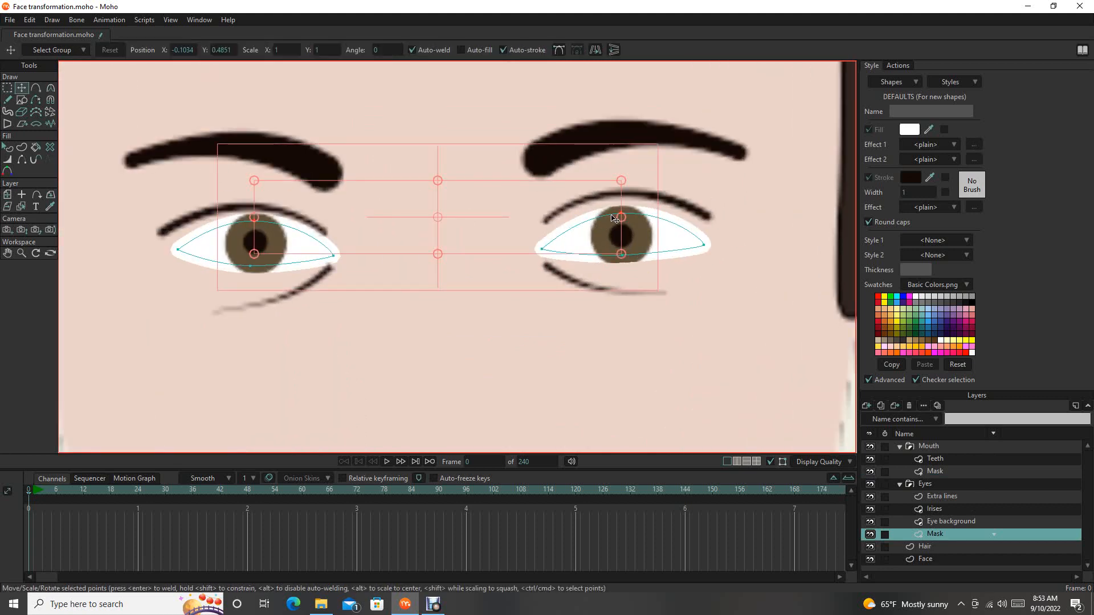
left_click_drag(503, 238, 512, 269)
scroll(511, 270, "down", 5)
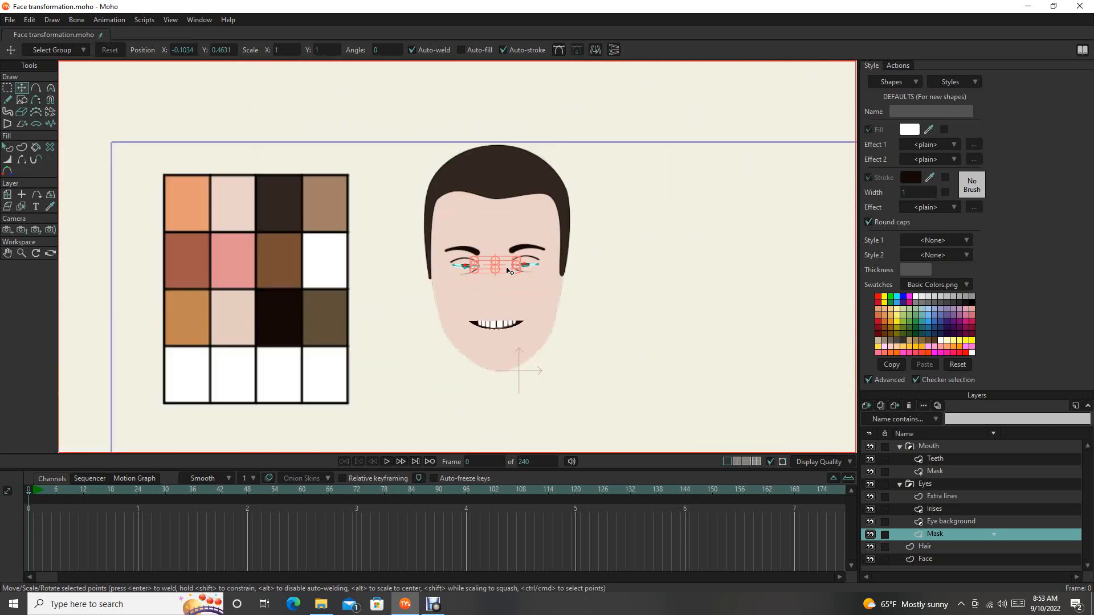
scroll(503, 272, "up", 5)
left_click_drag(503, 272, 505, 244)
scroll(506, 242, "down", 2)
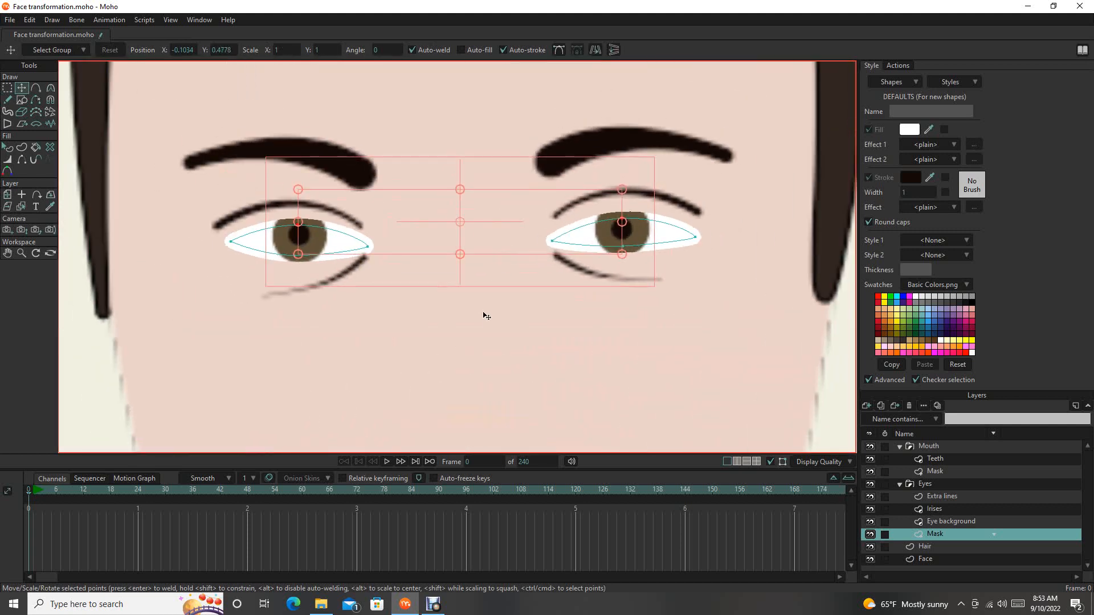